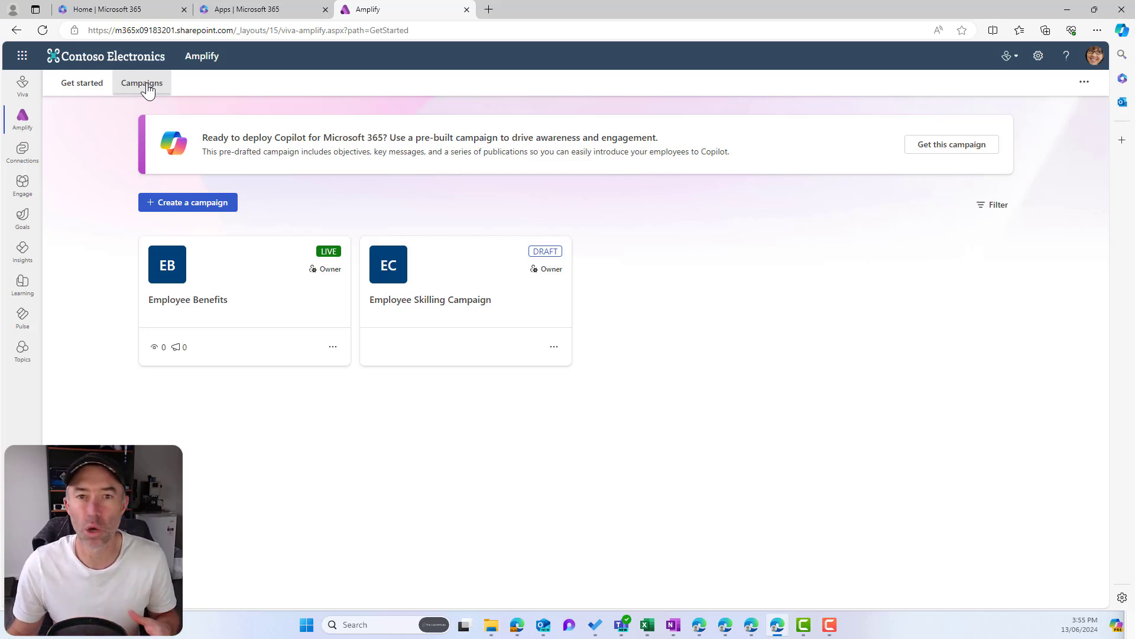
# Step: Start a new campaign and name it "Product Launch - HomeMaster Pro"
pyautogui.click(184, 206)
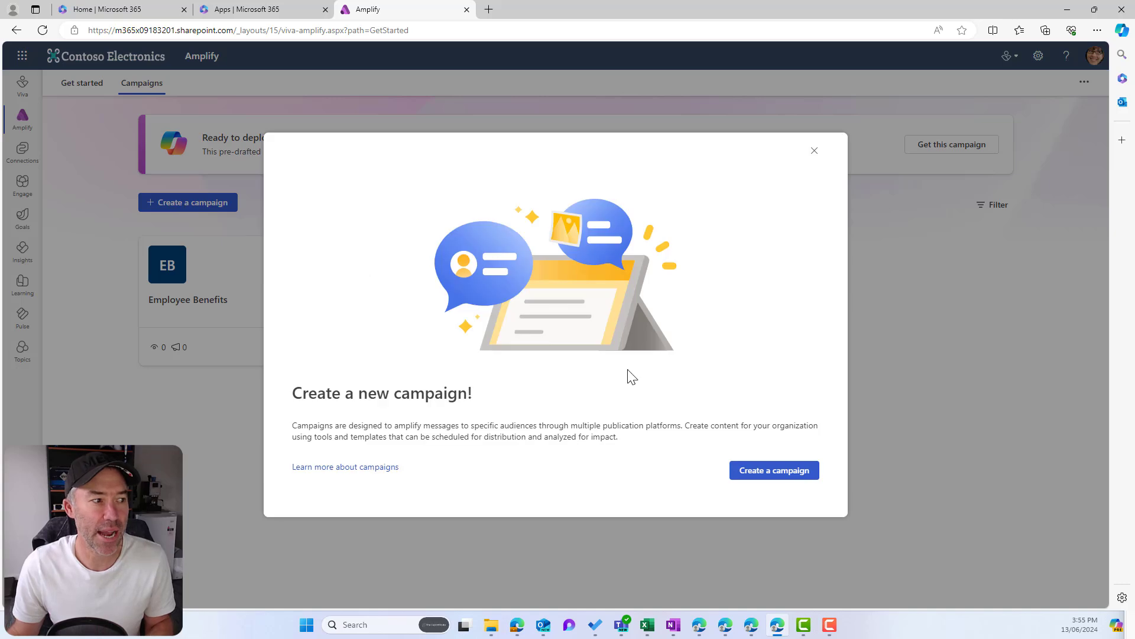
pyautogui.click(763, 473)
pyautogui.hotkey('alt', 'Tab')
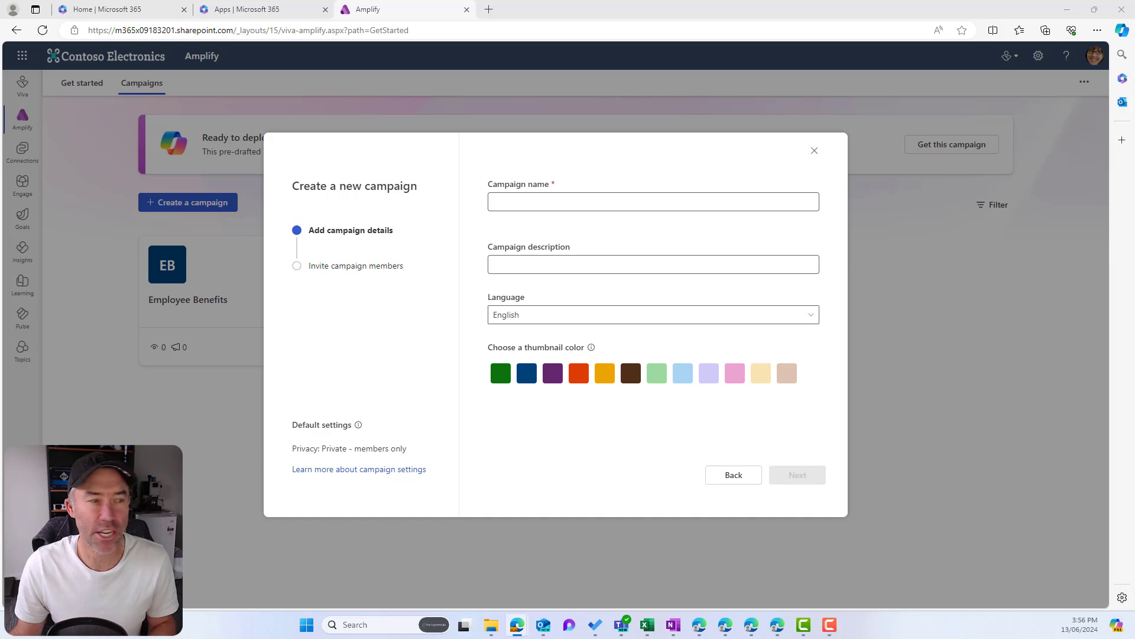
pyautogui.click(609, 203)
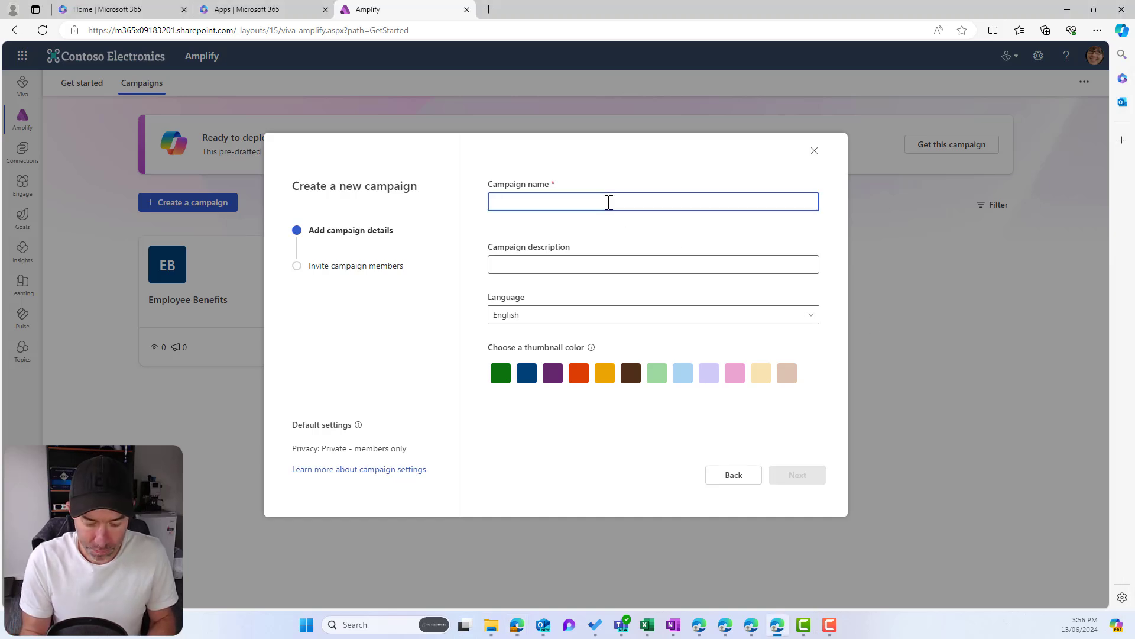
pyautogui.write('Product Launch -')
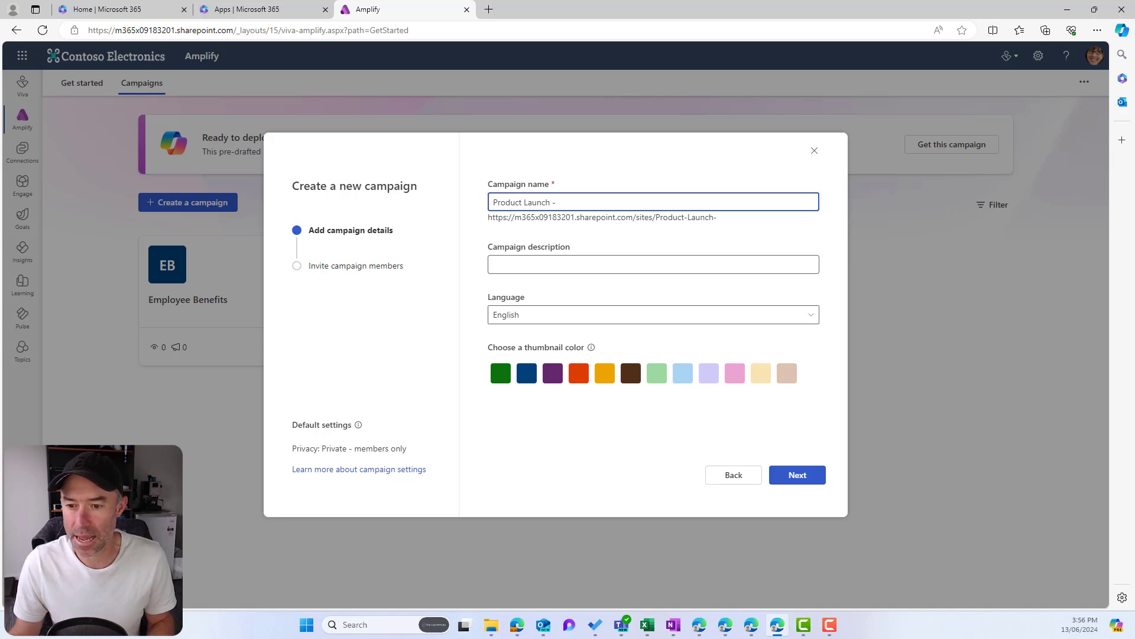
pyautogui.hotkey('alt', 'Tab')
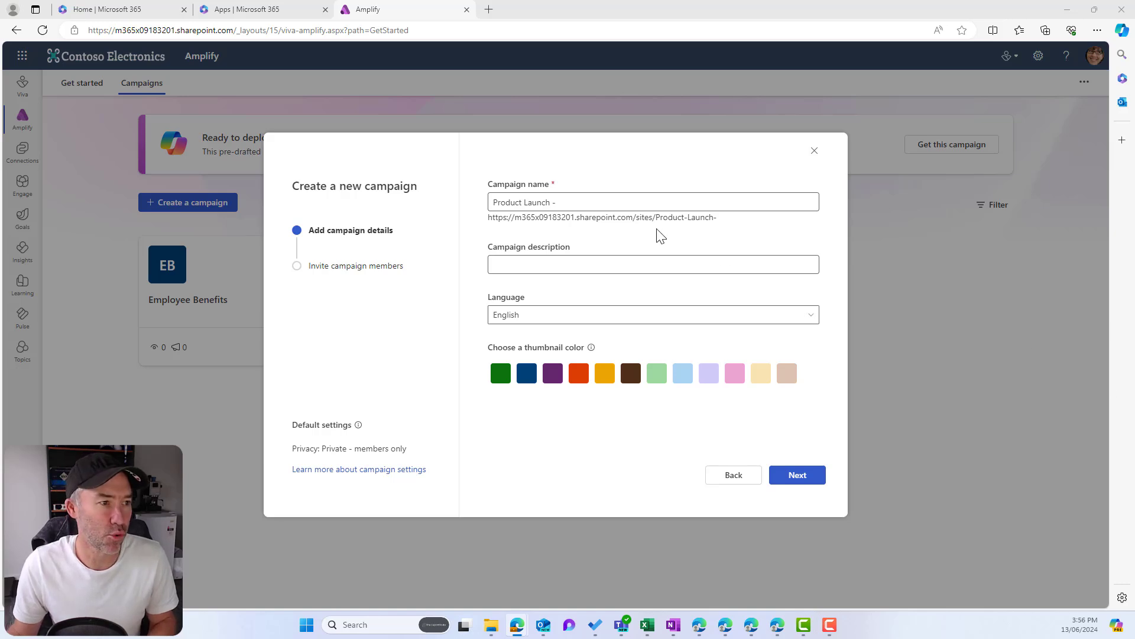
pyautogui.click(641, 200)
pyautogui.write('HomeMaster Pro Campaign')
pyautogui.doubleClick(642, 204)
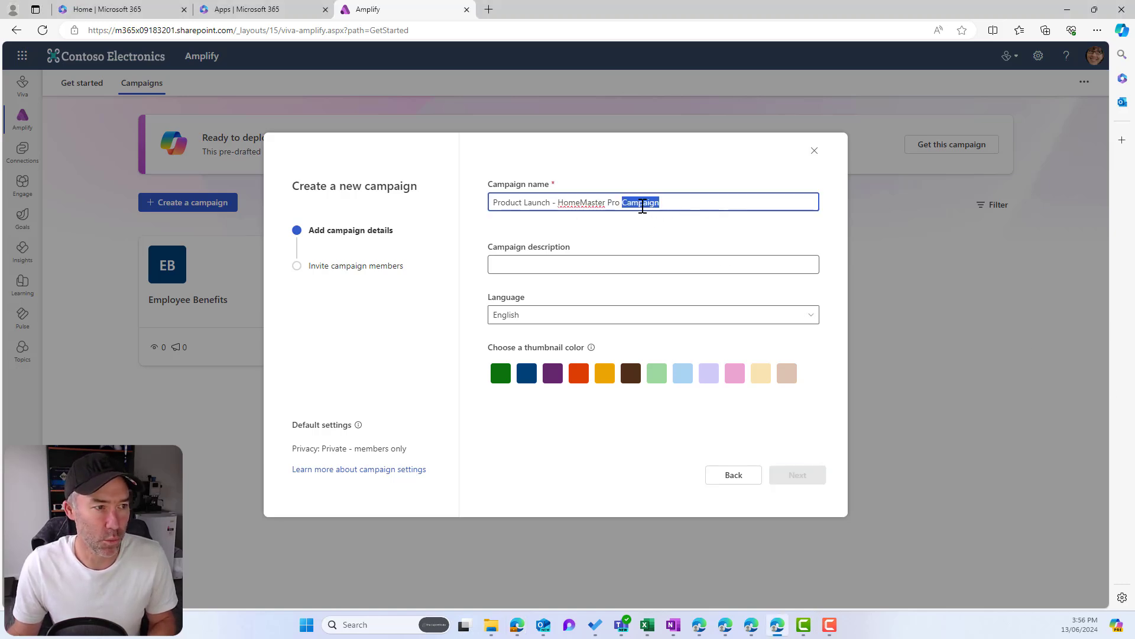
pyautogui.press('BackSpace')
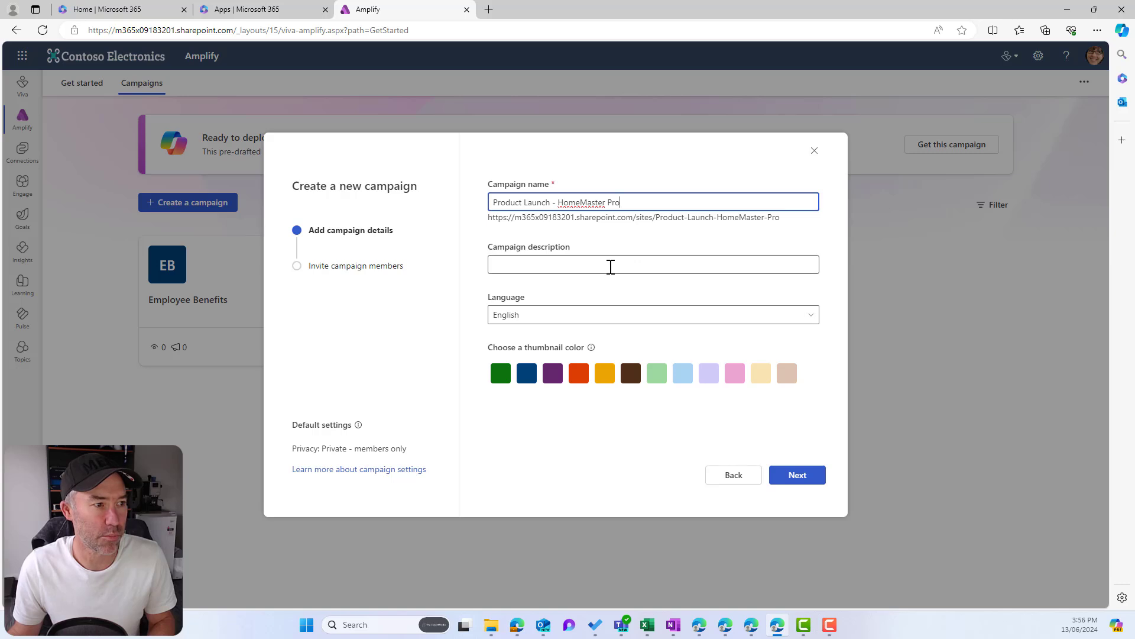
# Step: Choose the orange-red thumbnail color for the campaign and proceed to inviting campaign members
pyautogui.click(611, 265)
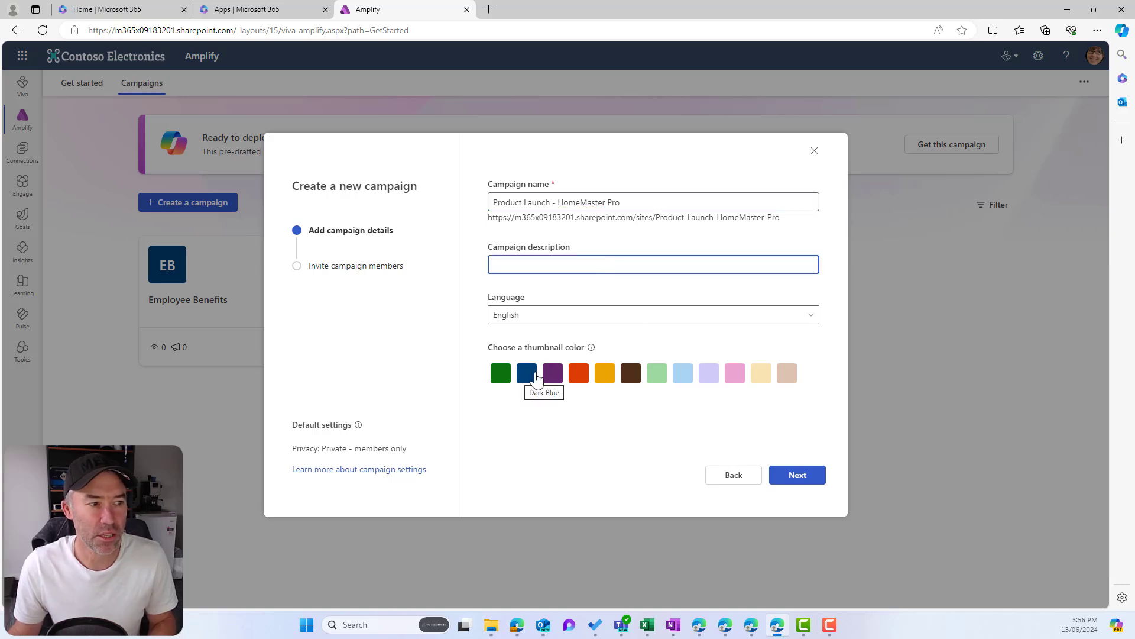
pyautogui.click(579, 381)
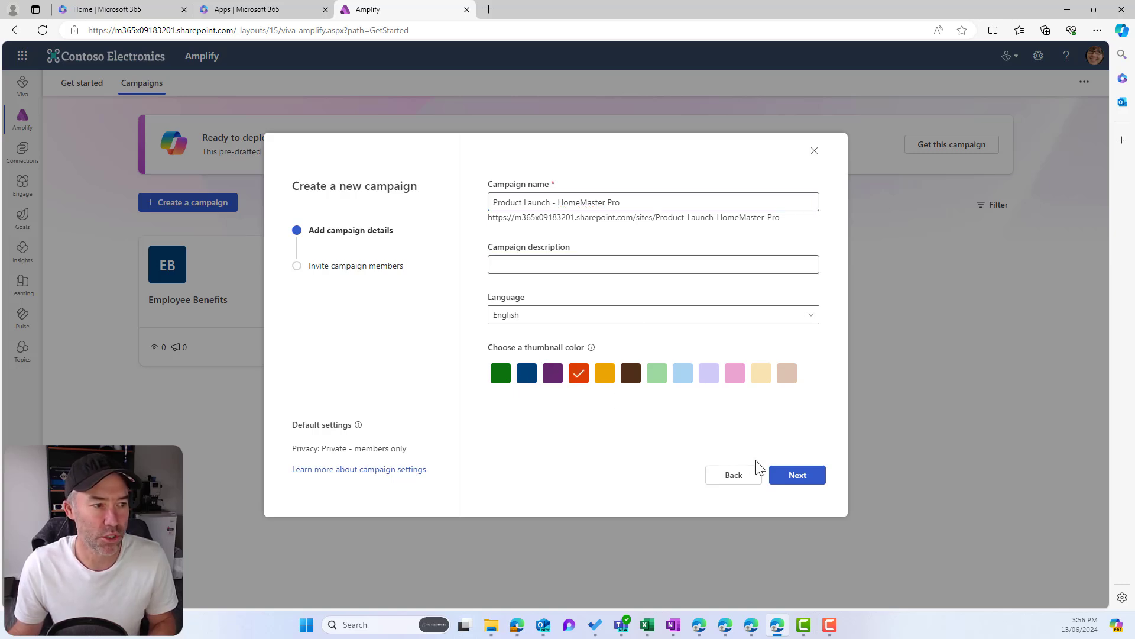
pyautogui.click(798, 476)
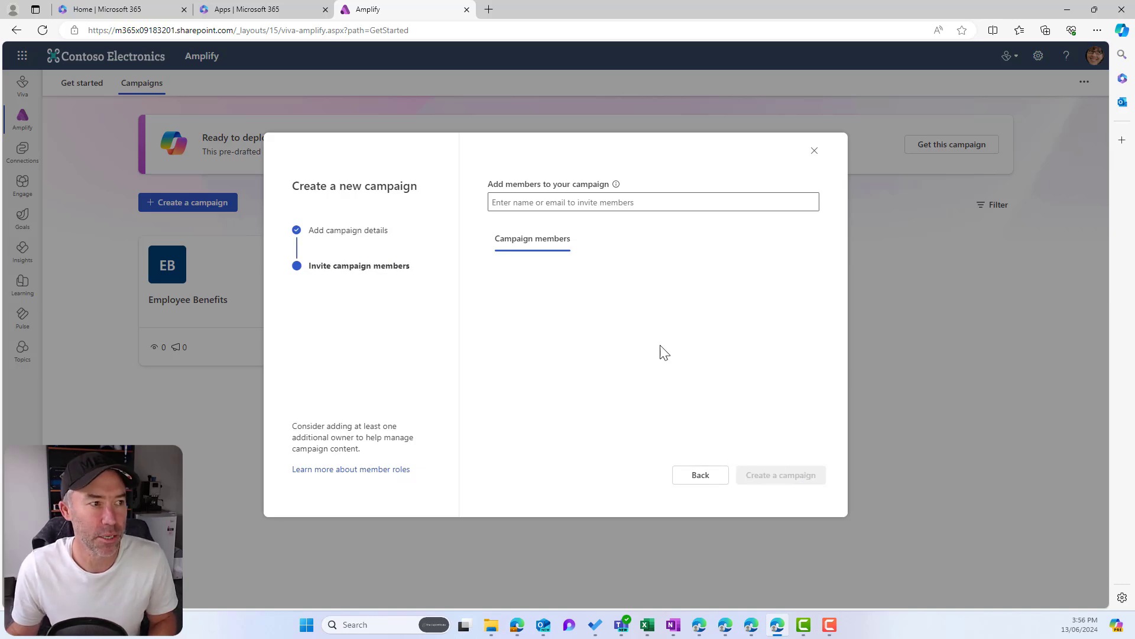
# Step: Add two colleagues as campaign members with the Editor role and create the campaign
pyautogui.click(544, 201)
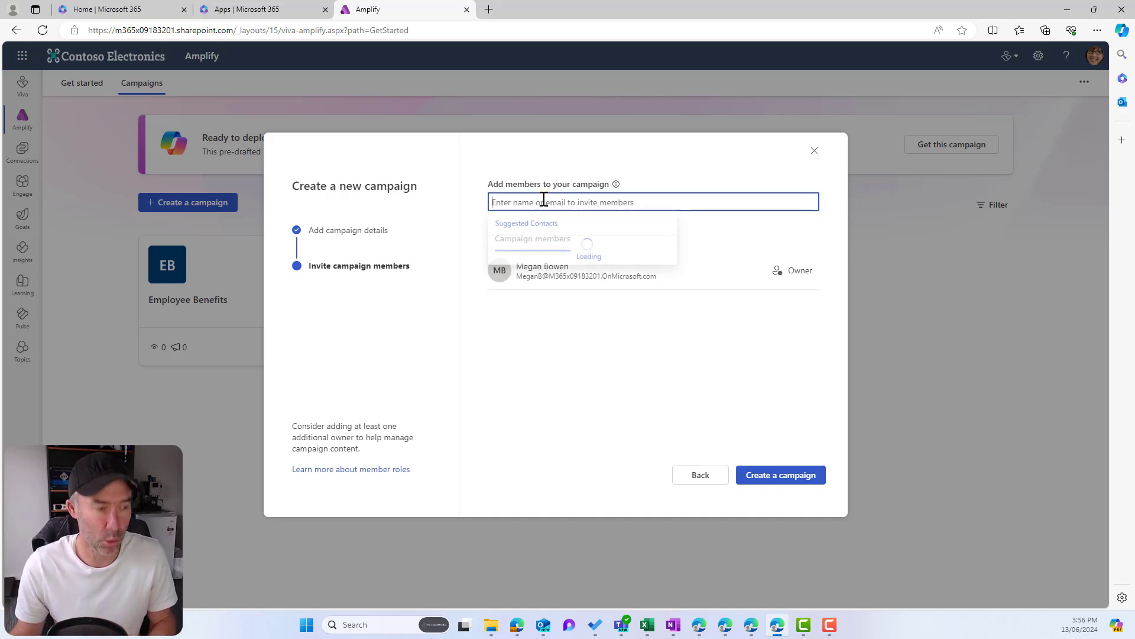
pyautogui.write('alex')
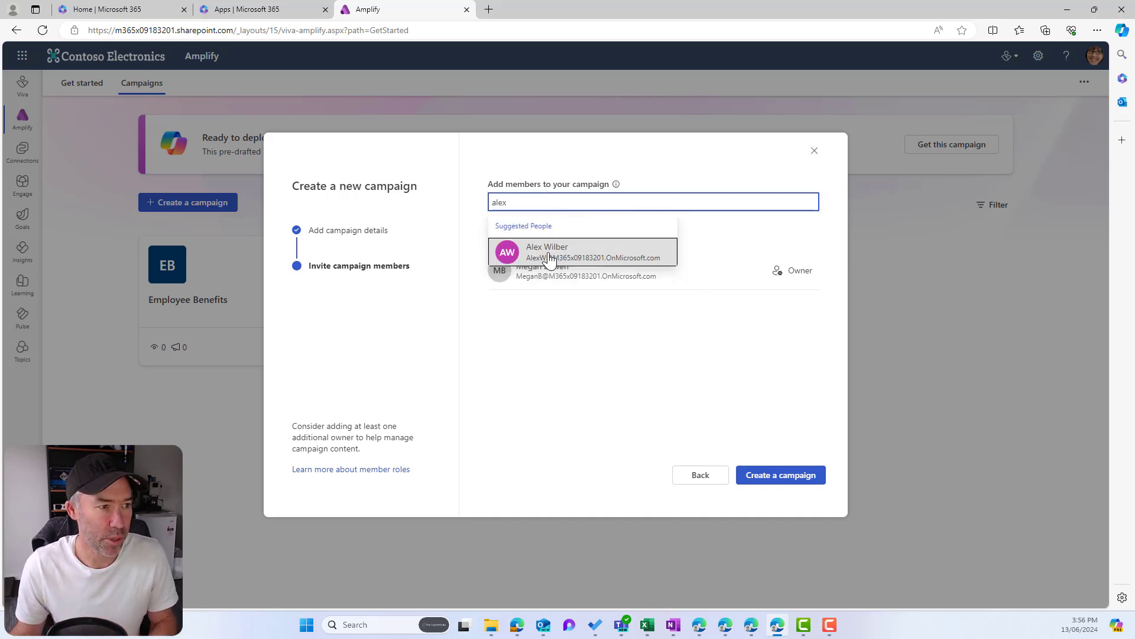
pyautogui.click(549, 257)
pyautogui.write('a')
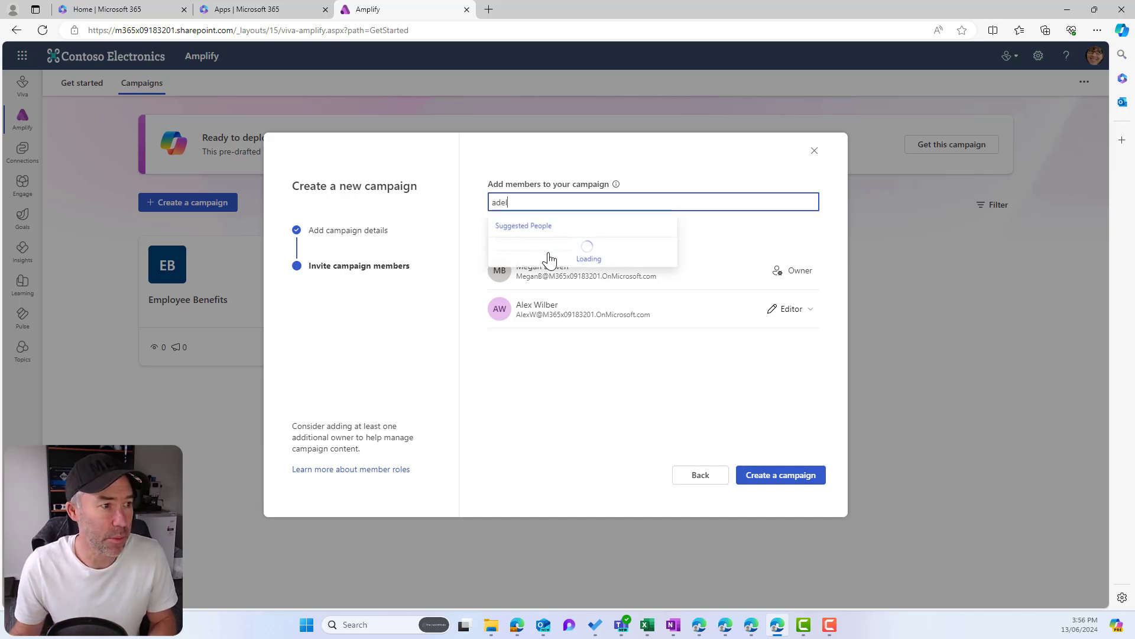
pyautogui.click(549, 259)
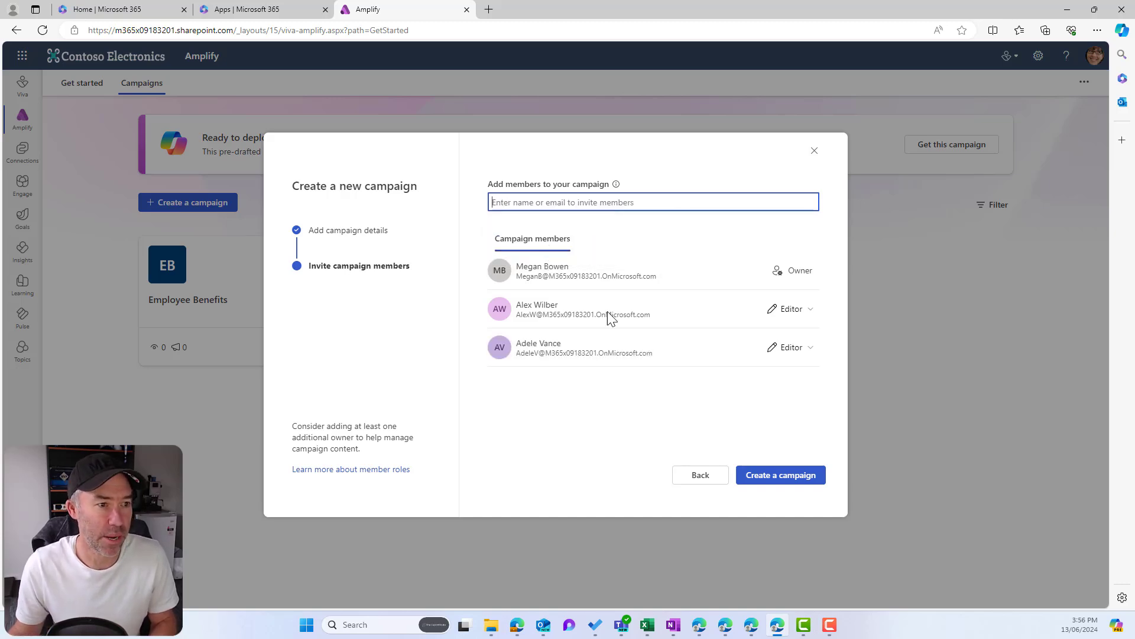
pyautogui.click(781, 476)
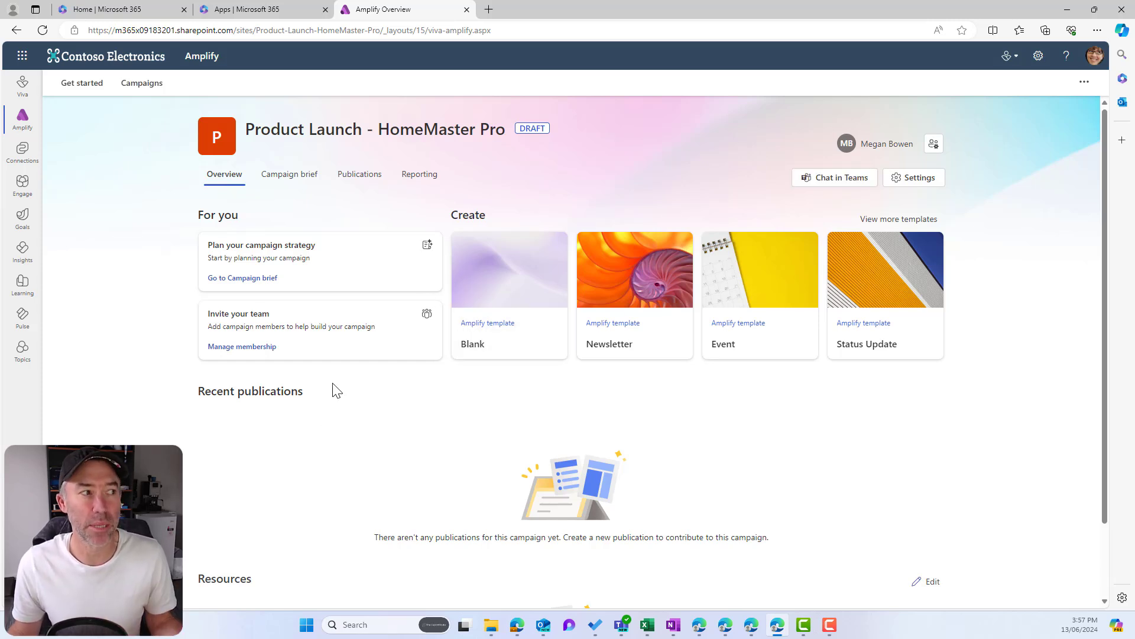
# Step: Fill the campaign brief's objectives with the prepared HomeMaster Pro text, from Create Brand Awareness to Collect Feedback and Insights
pyautogui.click(293, 179)
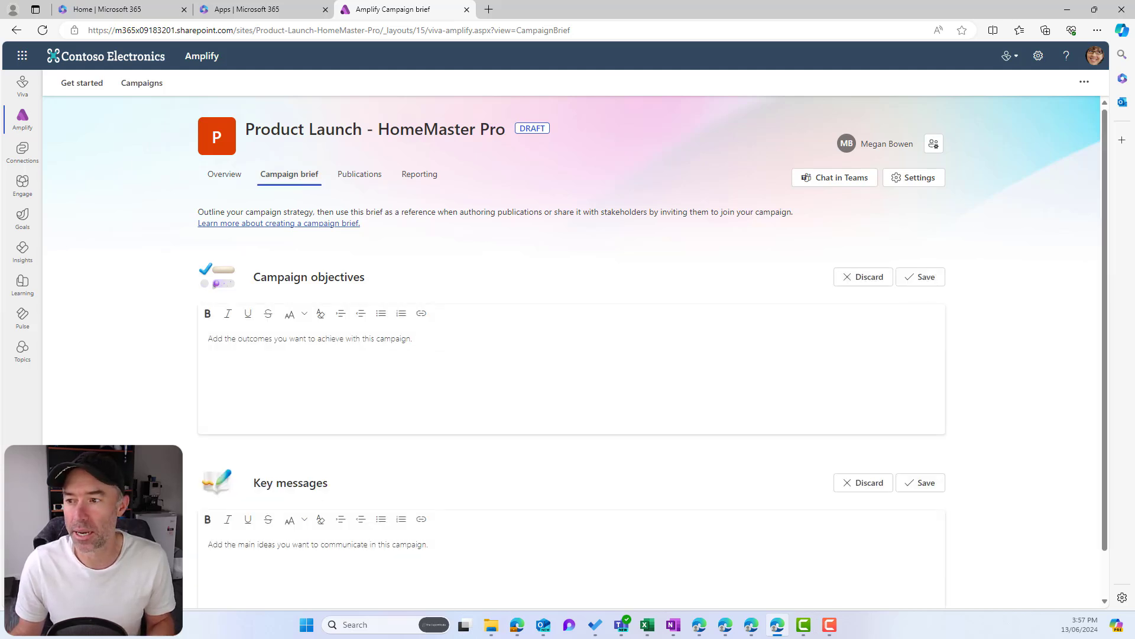
pyautogui.hotkey('alt', 'Tab')
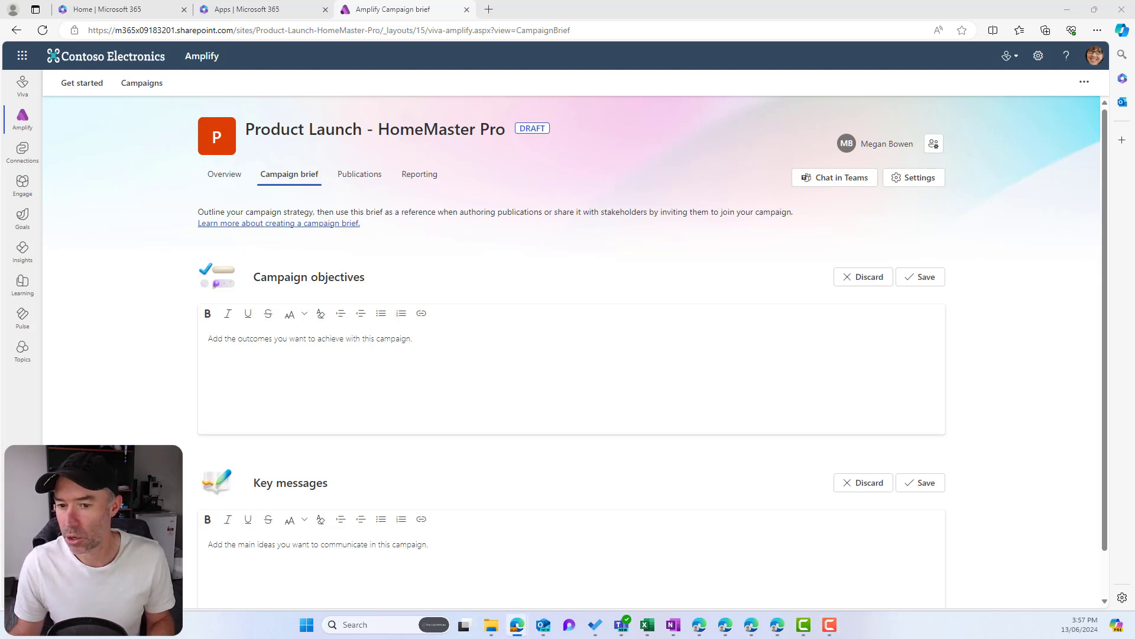
pyautogui.click(248, 340)
pyautogui.write('The primary objective of the HomeMaster Pro campaign is to successfully launch the new product into the home improvement market by achieving the following specific goals: Create Brand Awareness: Introduce HomeMaster Pro to the target audience, ensuring they are aware of its existence, features, and benefits. Generate Interest and Engagement: Capture the attention of potential customers through compelling messaging and engaging content across multiple communication channels. Drive Sales and Early Adoption: Encourage immediate purchases by leveraging a special launch offer, including discounts and free shipping, to incentivize early adopters. Establish Market Position: Position HomeMaster Pro as a leading, high-quality, versatile tool in the home improvement sector, differentiating it from competitors. Build Credibility and Trust: Use customer testimonials and social proof to build trust and demonstrate the product’s reliability and effectiveness. Foster Customer Loyalty: Provide excellent customer support and a comprehensive warranty to ensure customer satisfaction and encourage repeat business. Collect Feedback and Insights: Gather customer feedback to refine the product and future marketing efforts, ensuring ongoing improvement and customer satisfaction.')
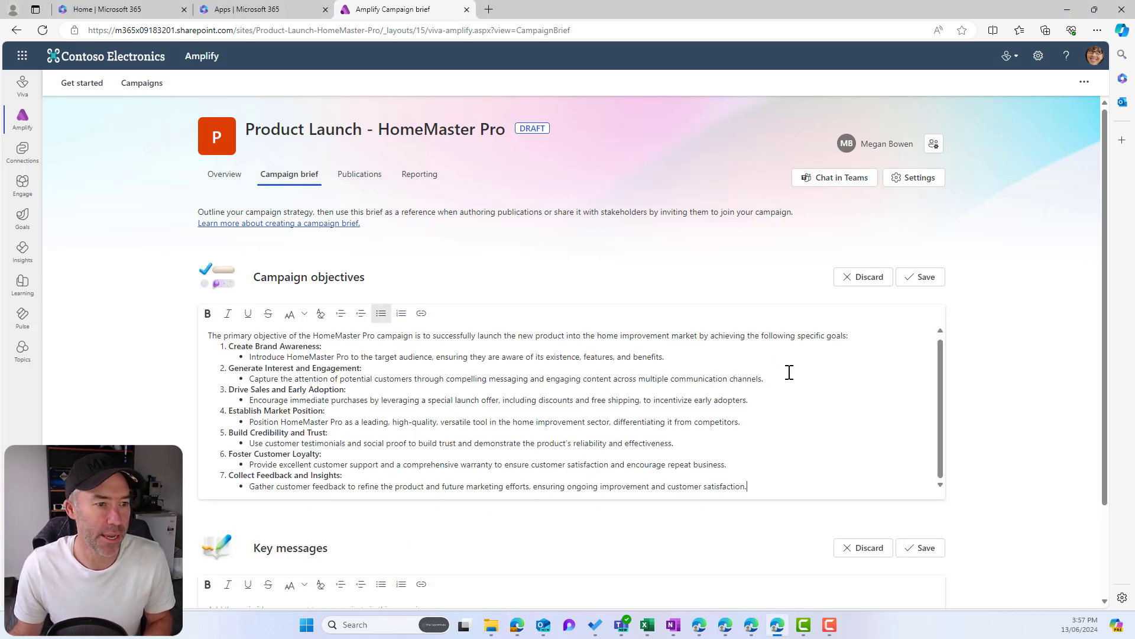
# Step: Paste the prepared HomeMaster Pro main ideas into the brief's key messages and delete the "Main Ideas for HomeMaster Pro Campaign" line
pyautogui.scroll(-2, 789, 372)
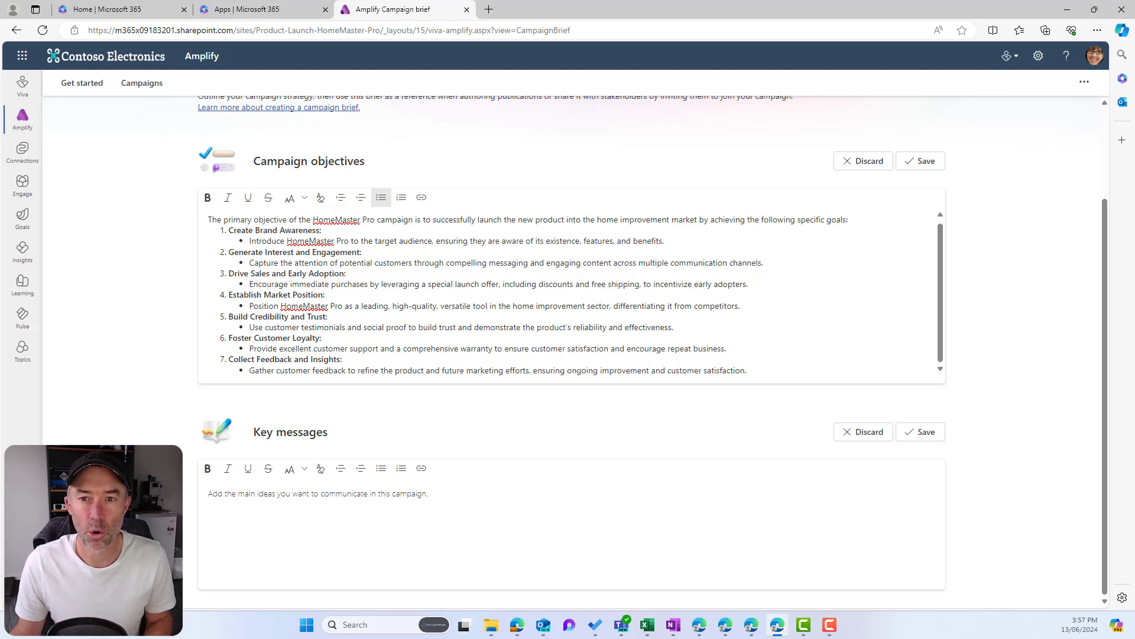
pyautogui.hotkey('alt', 'Tab')
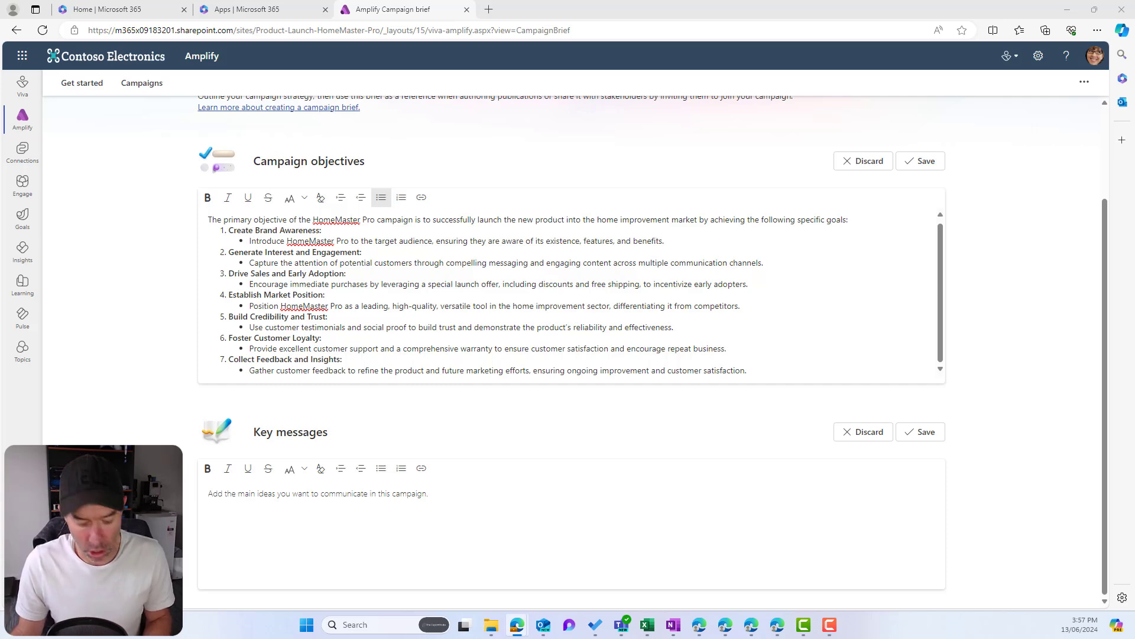
pyautogui.click(321, 497)
pyautogui.hotkey('ctrl', 'v')
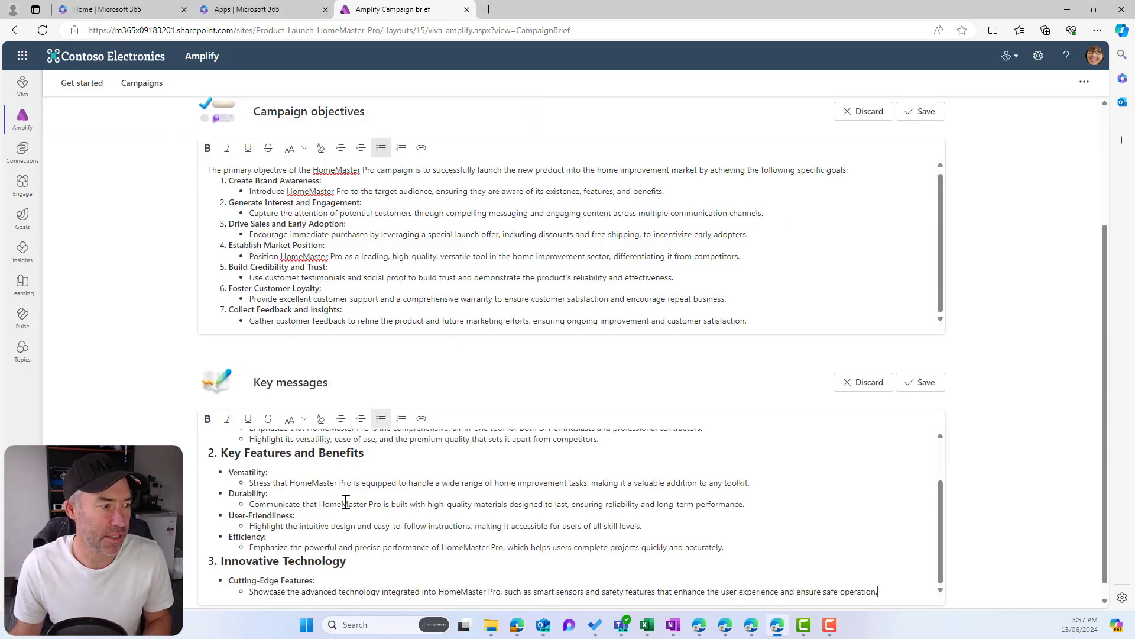
pyautogui.scroll(1, 483, 509)
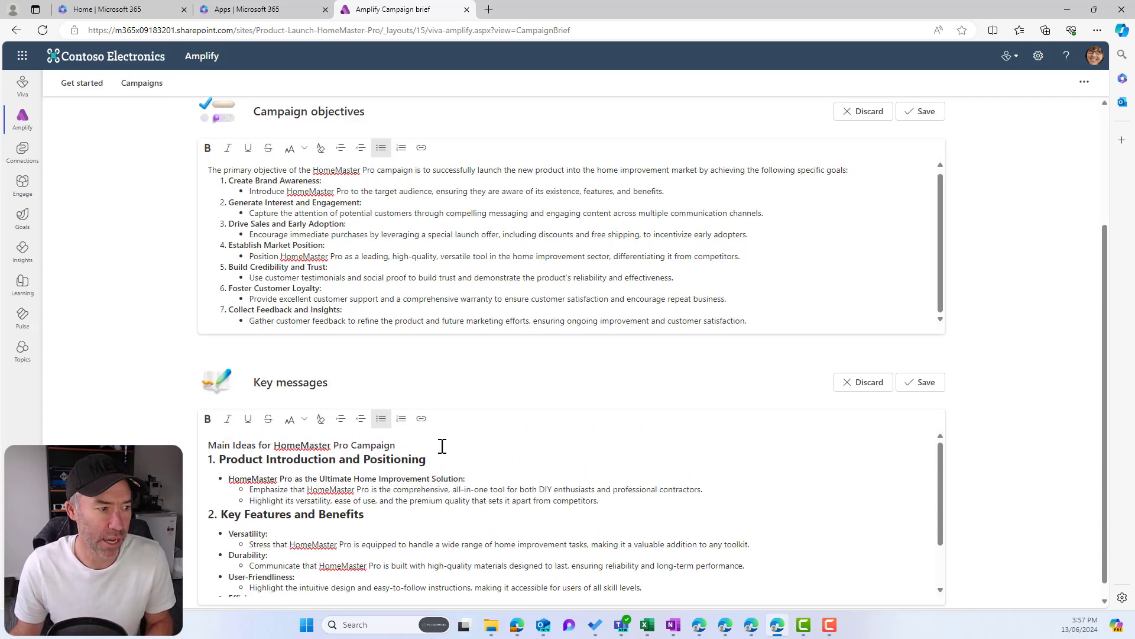
pyautogui.moveTo(443, 446); pyautogui.dragTo(191, 445)
pyautogui.press('BackSpace')
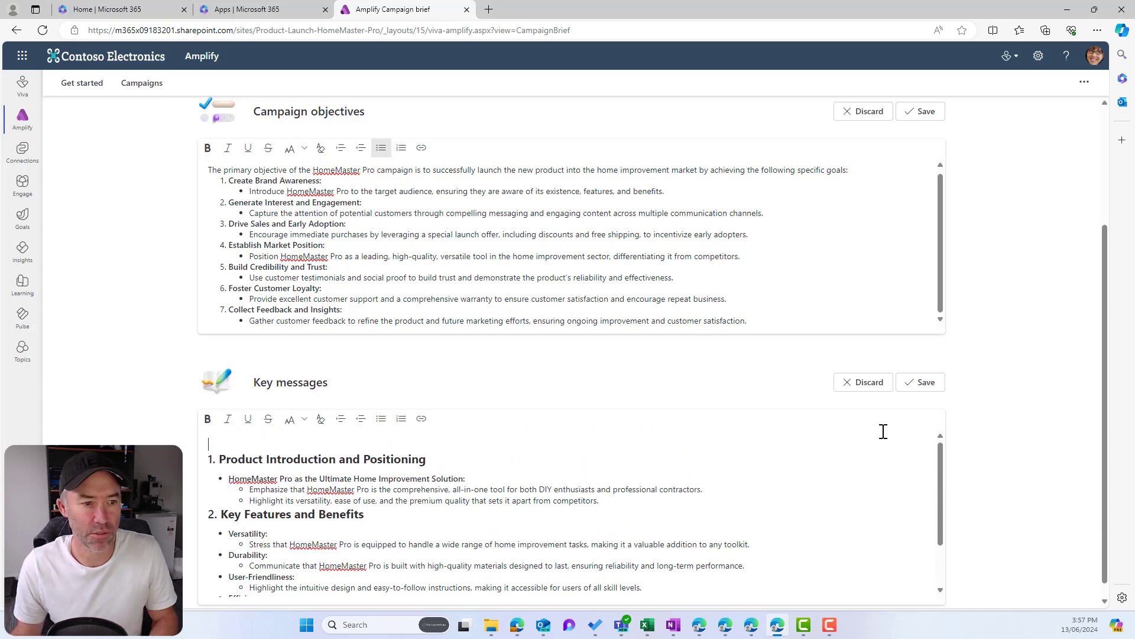
# Step: Save the key messages and the campaign objectives, staying on the brief if prompted about unsaved changes
pyautogui.click(924, 383)
pyautogui.click(909, 118)
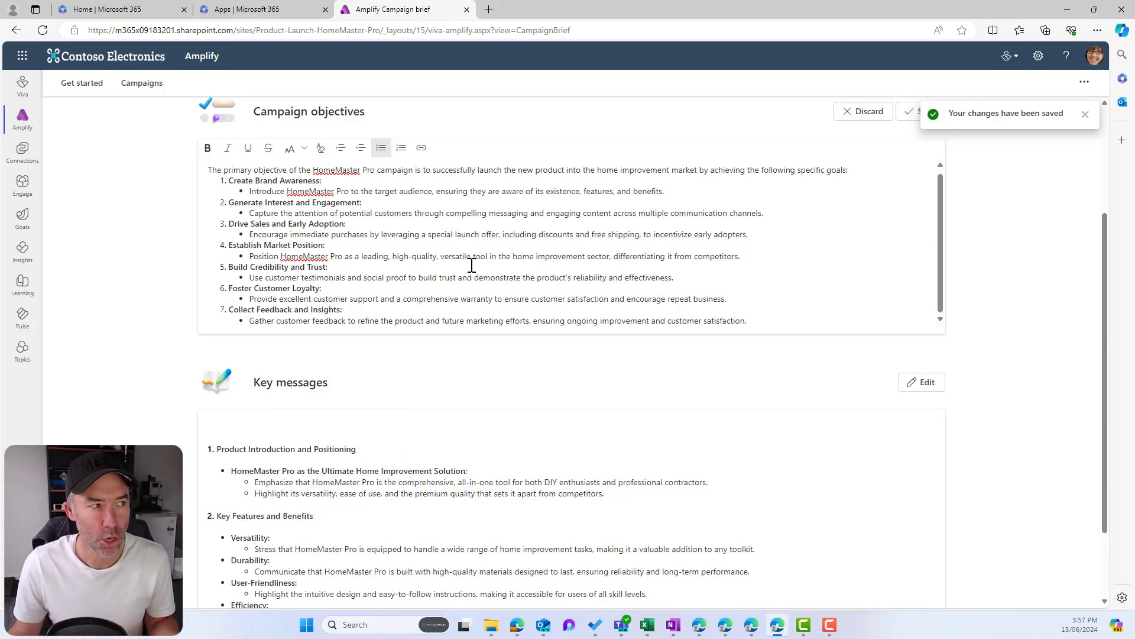
pyautogui.scroll(-2, 476, 389)
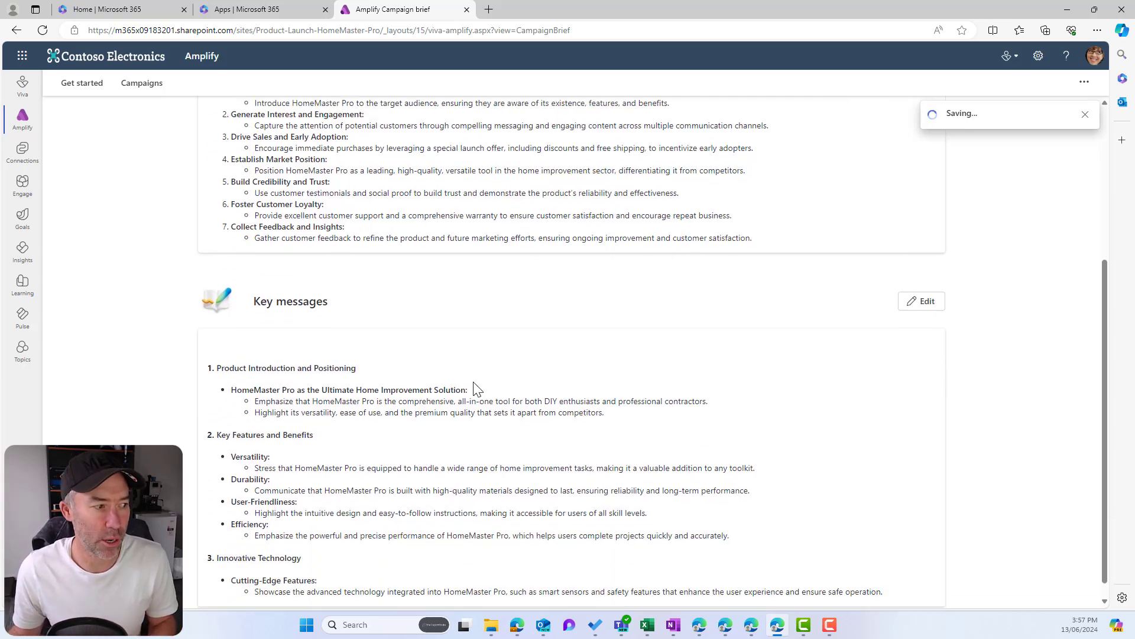
pyautogui.scroll(4, 475, 382)
pyautogui.scroll(1, 474, 383)
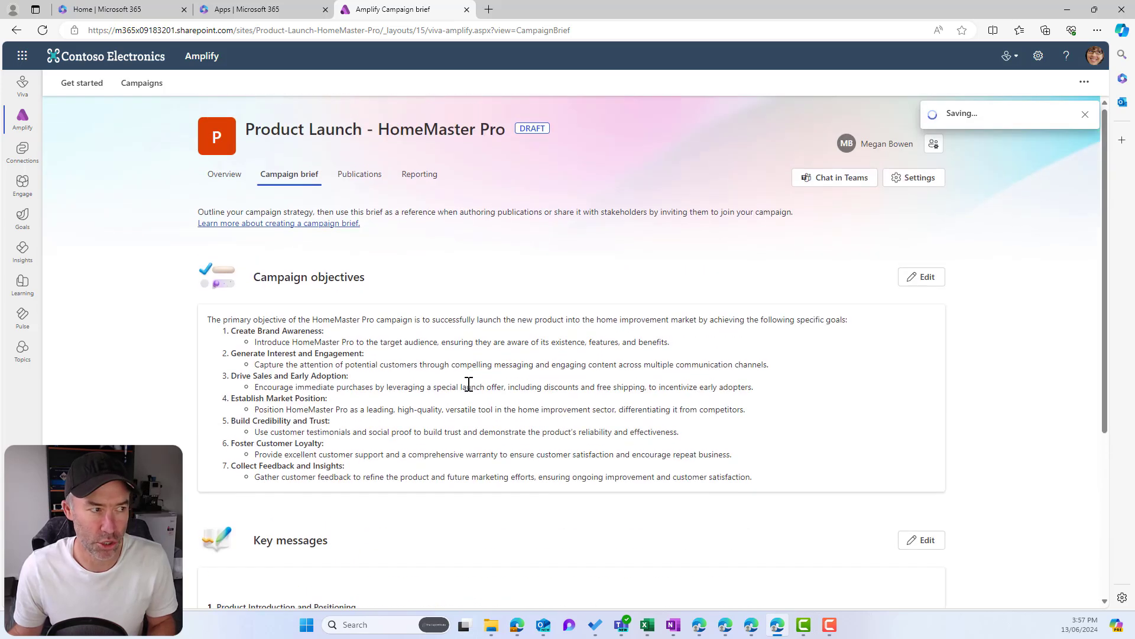
pyautogui.click(334, 177)
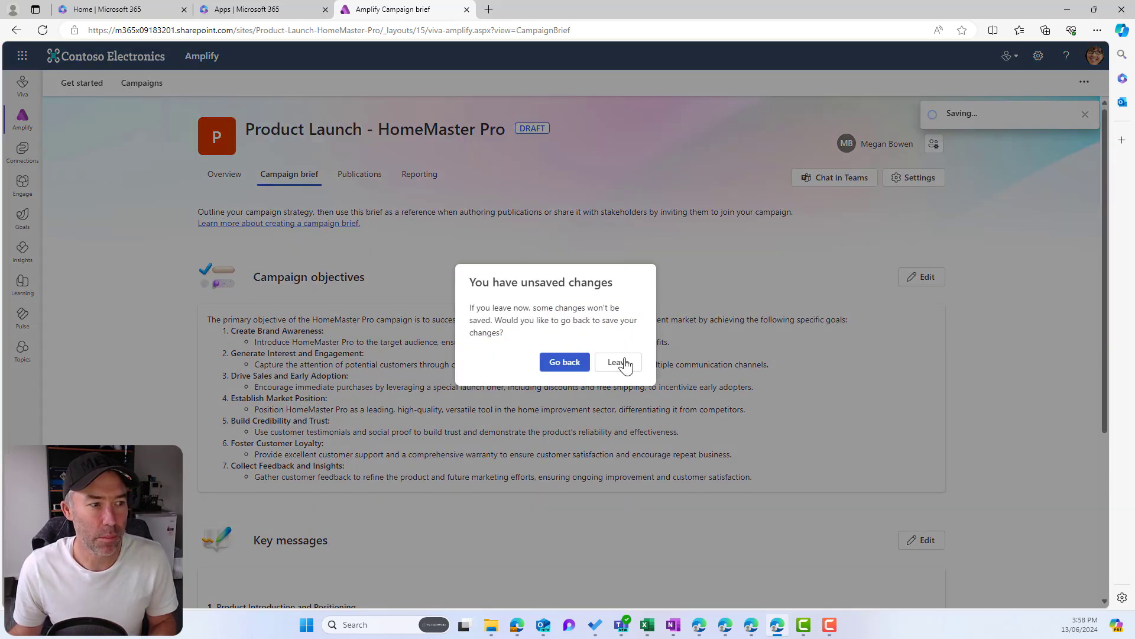
pyautogui.click(564, 363)
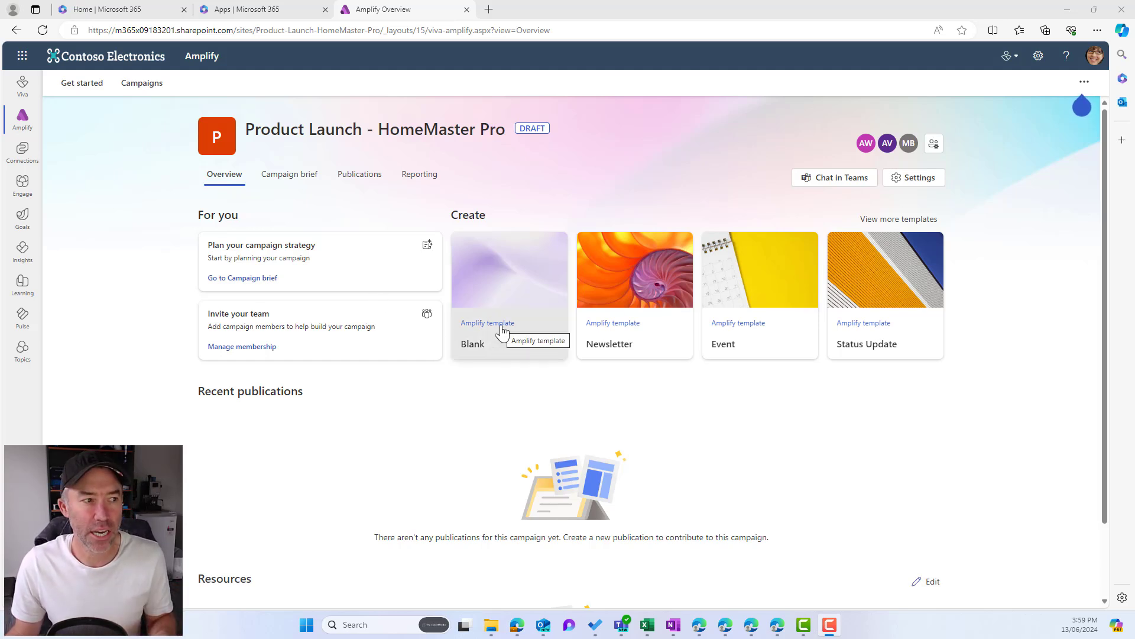
# Step: Look over the campaign's publications and create a new publication from the Status Update template
pyautogui.click(357, 181)
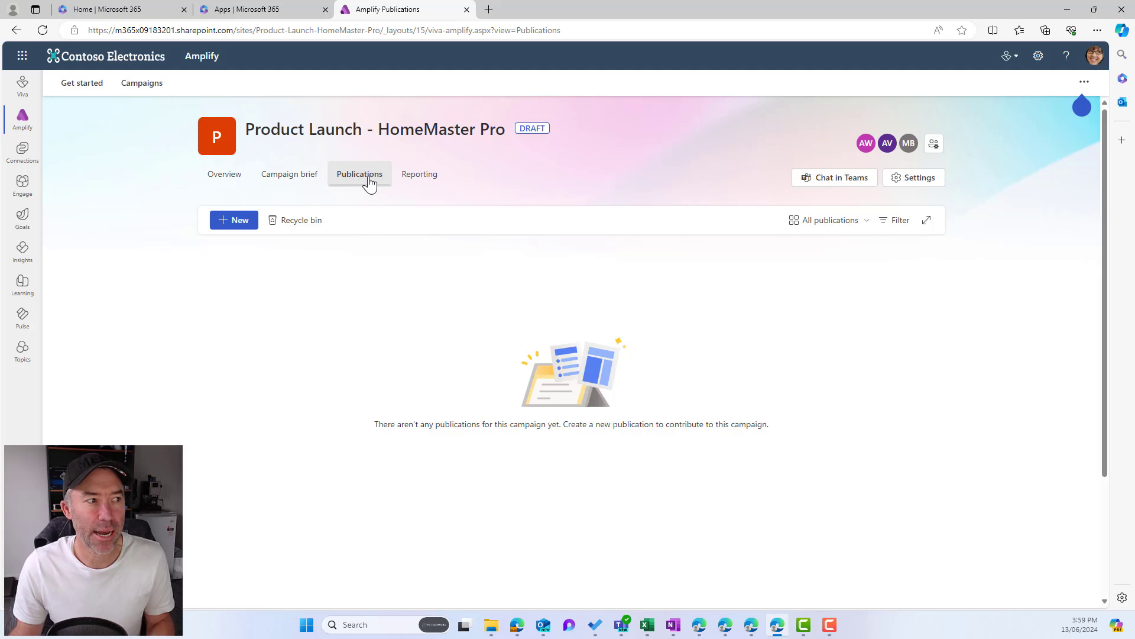
pyautogui.click(220, 185)
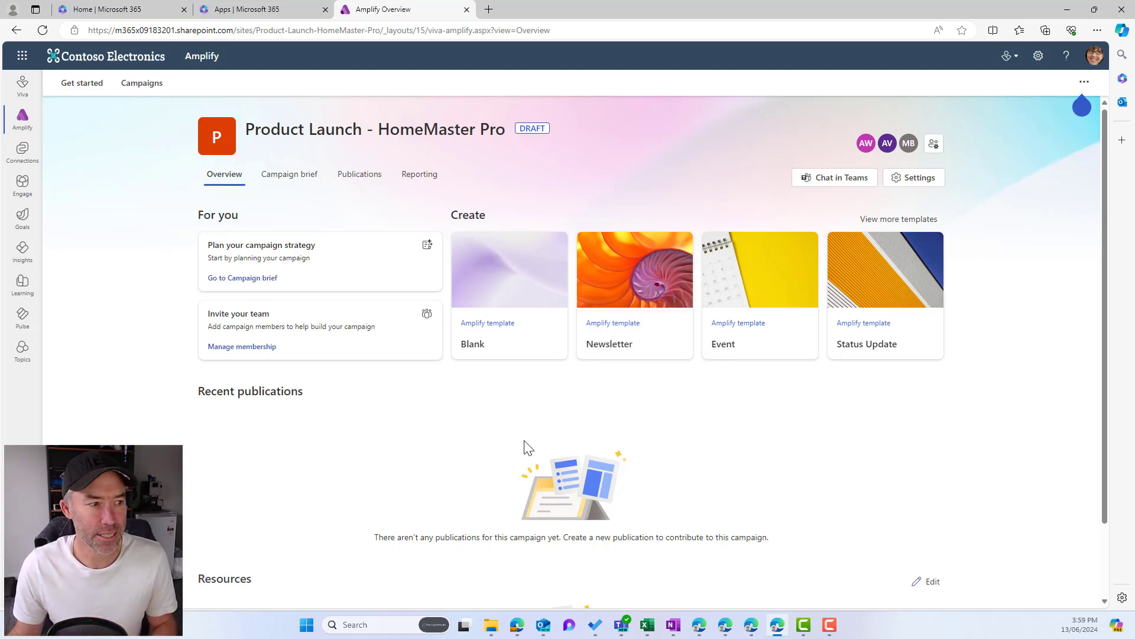
pyautogui.click(874, 325)
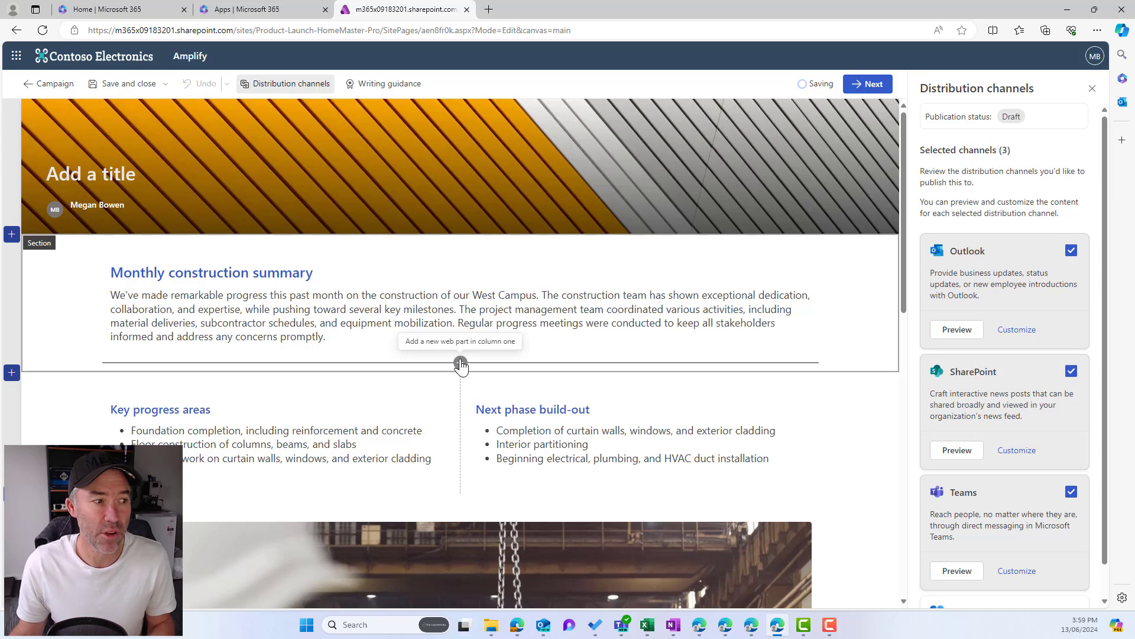
# Step: Browse the web parts available below the Monthly construction summary text and title the publication "Awareness"
pyautogui.click(460, 363)
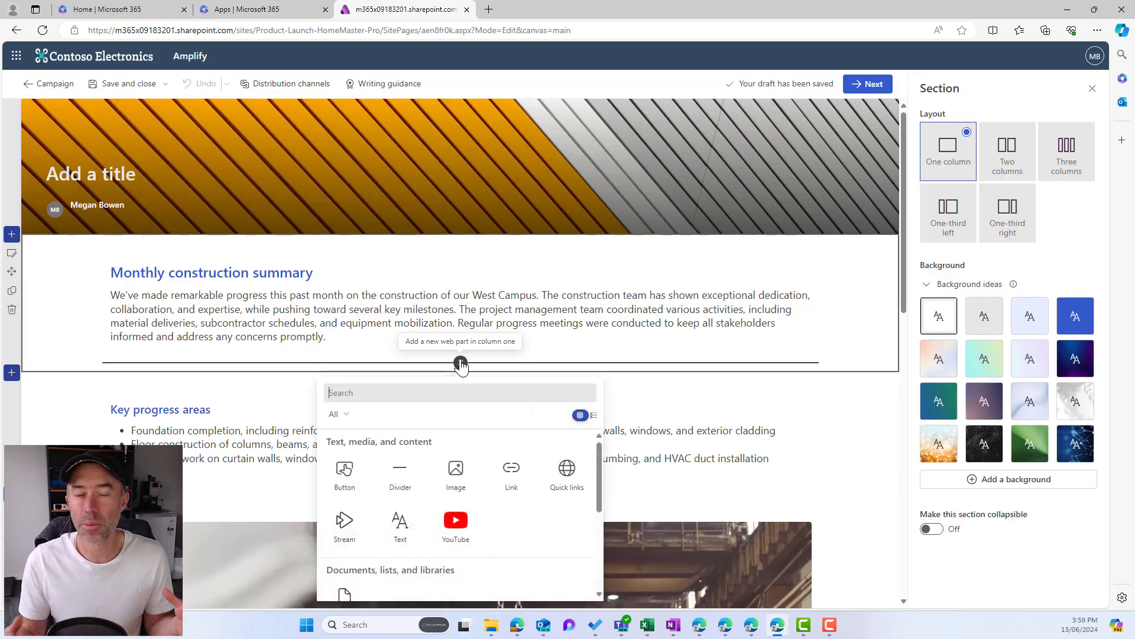
pyautogui.scroll(-5, 490, 464)
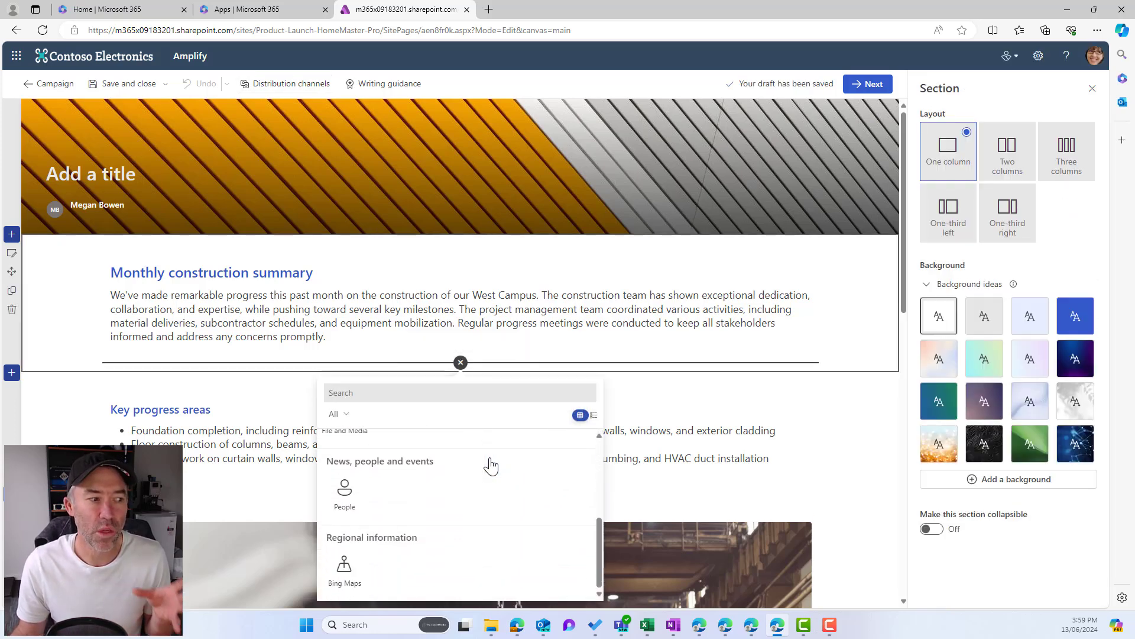
pyautogui.scroll(6, 503, 480)
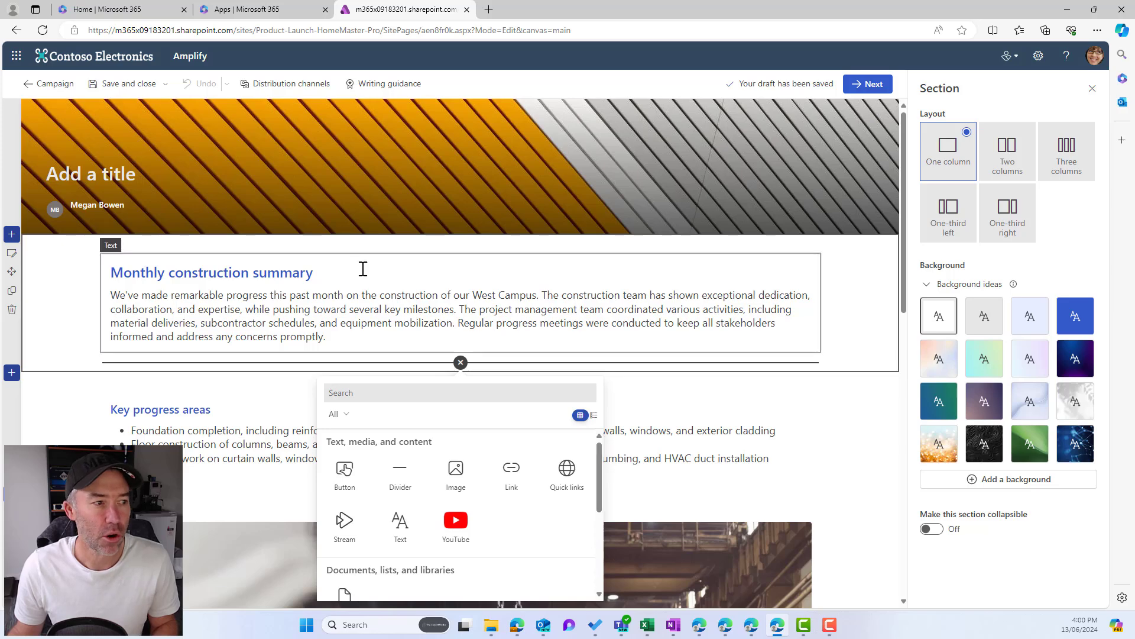
pyautogui.click(116, 173)
pyautogui.write('Awareness')
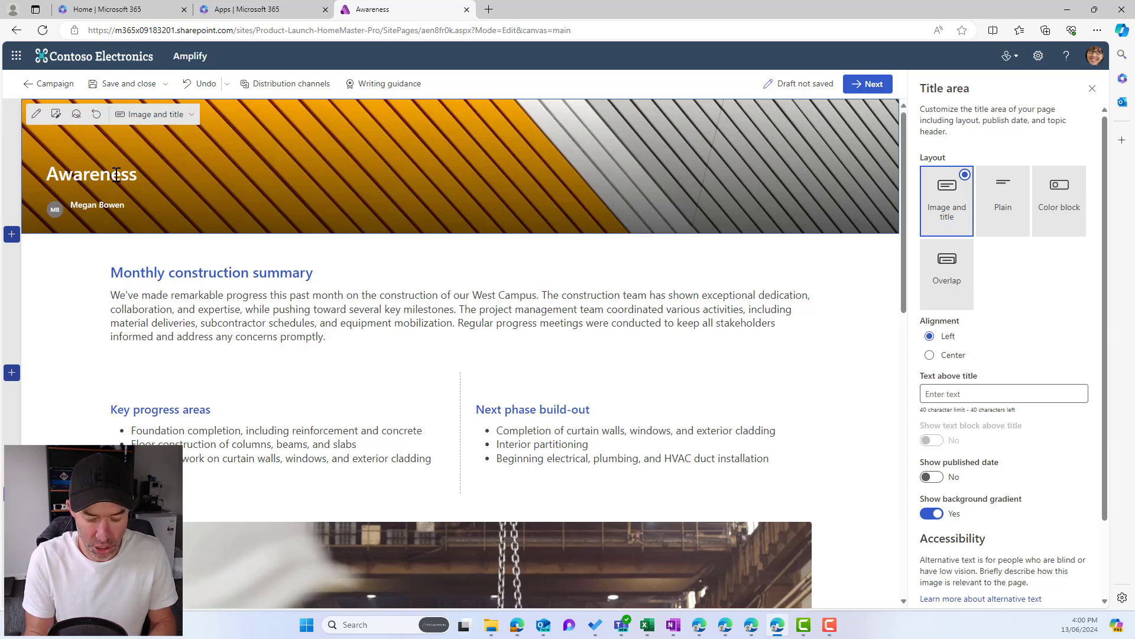
# Step: Extend the publication's title so that it reads "Awareness of Home Master Pro"
pyautogui.write(' of Home ')
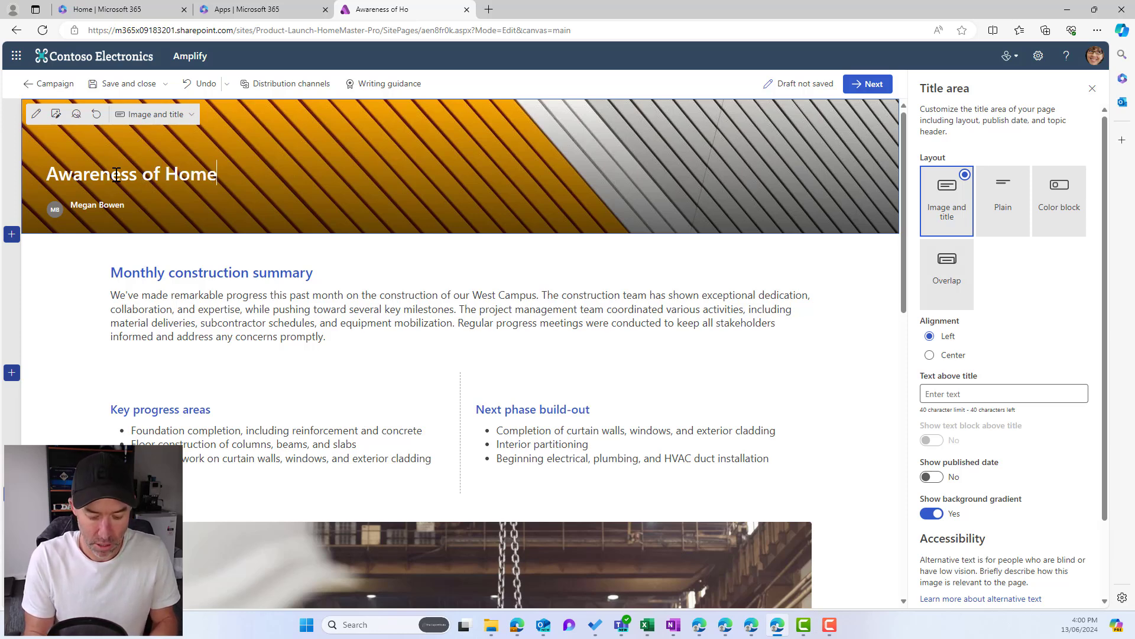
pyautogui.write('Master')
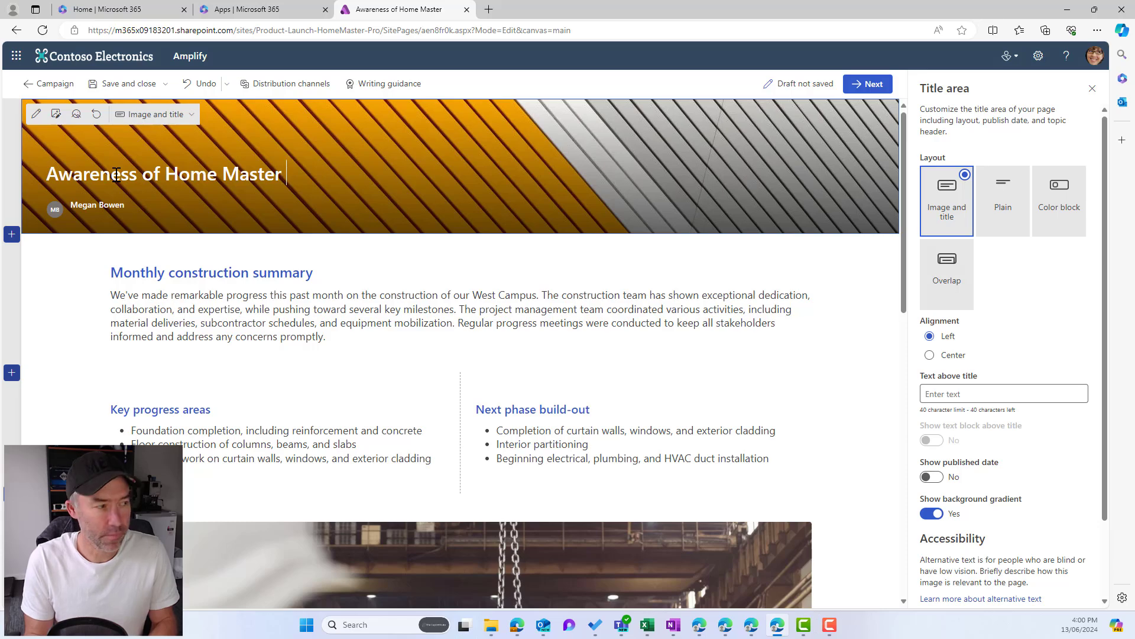
pyautogui.write('Pro')
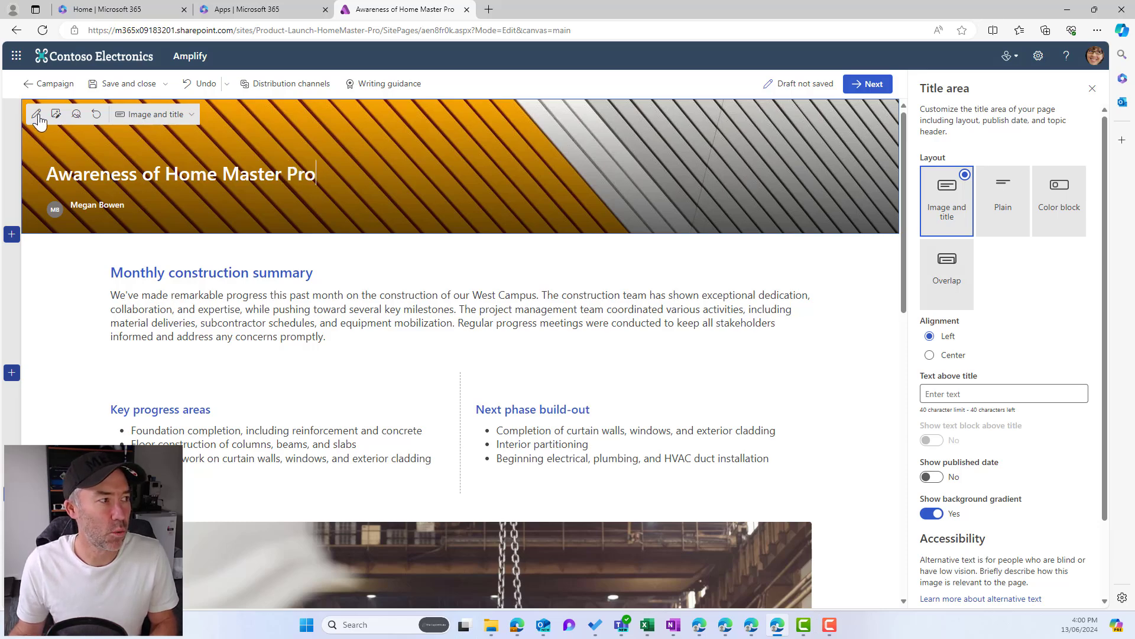
# Step: Try to replace the title banner with the stock image of a gift tied in red string and move its focal point up
pyautogui.click(57, 115)
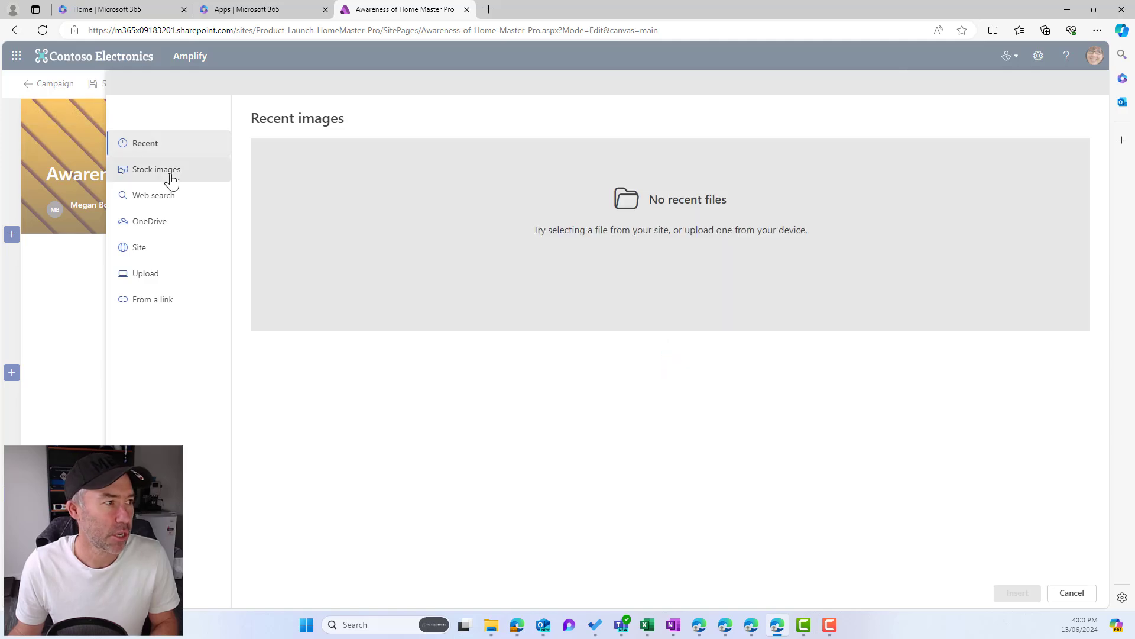
pyautogui.click(171, 176)
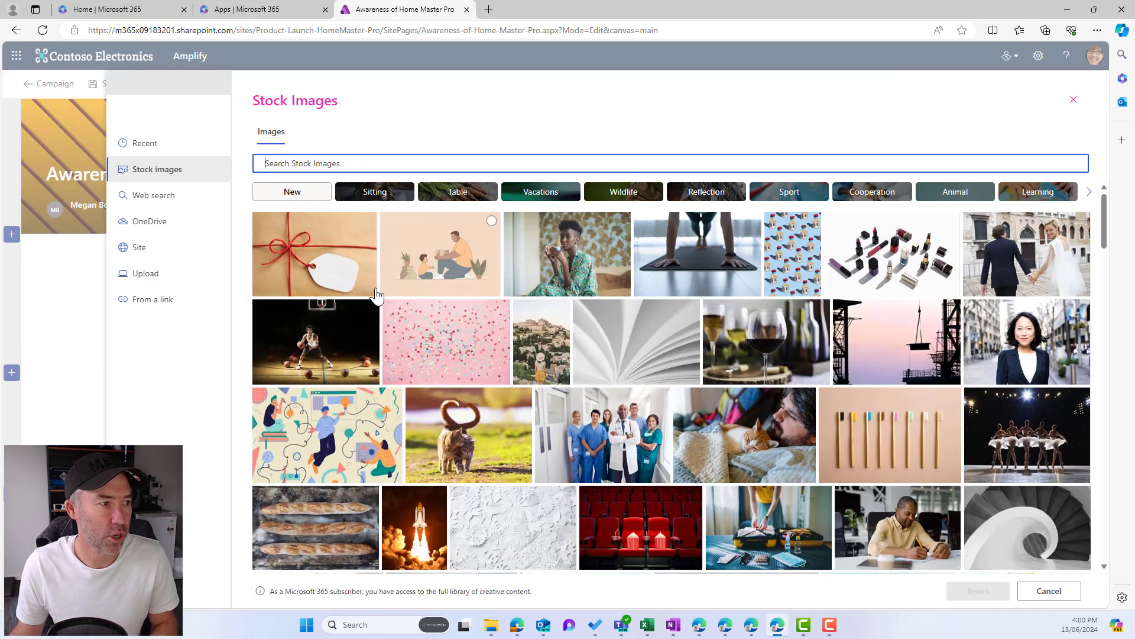
pyautogui.click(327, 278)
pyautogui.click(978, 590)
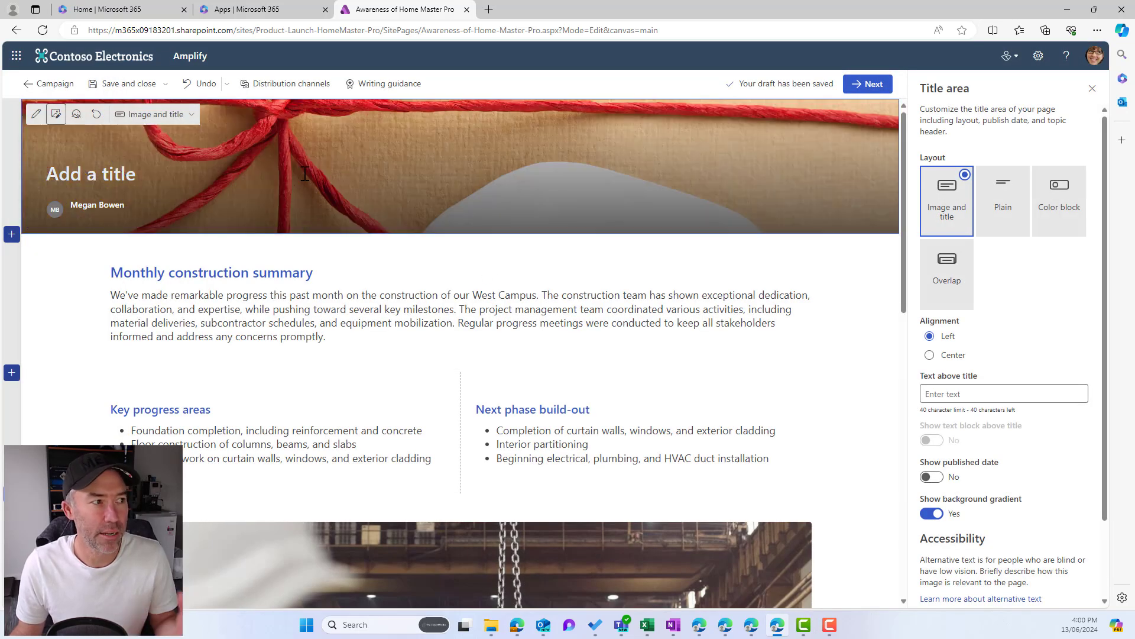
pyautogui.click(78, 116)
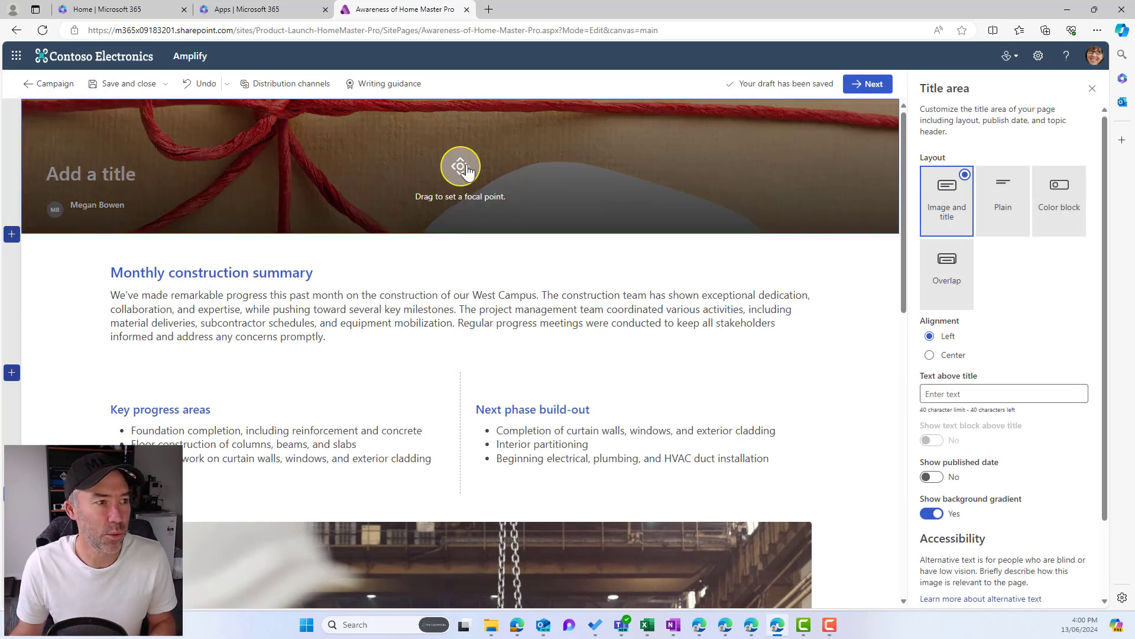
pyautogui.moveTo(463, 172)
pyautogui.mouseDown()
pyautogui.moveTo(467, 134)
pyautogui.moveTo(466, 145)
pyautogui.mouseUp()
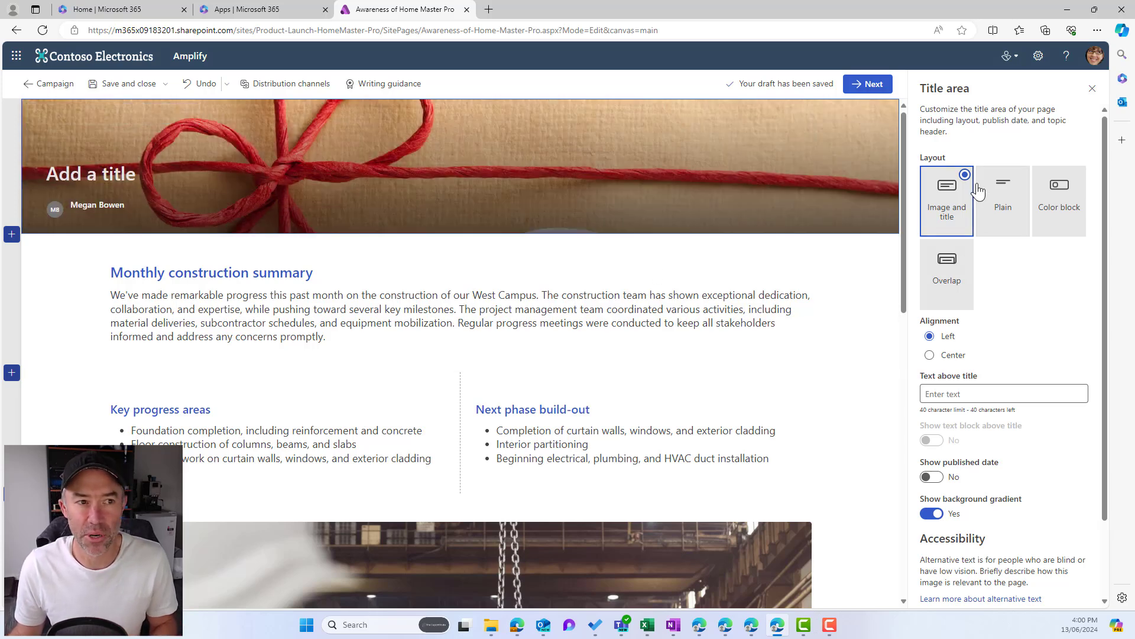
# Step: Look over the title area's layout settings and all the template's sections, down to the table and the numbered list
pyautogui.scroll(-1, 961, 342)
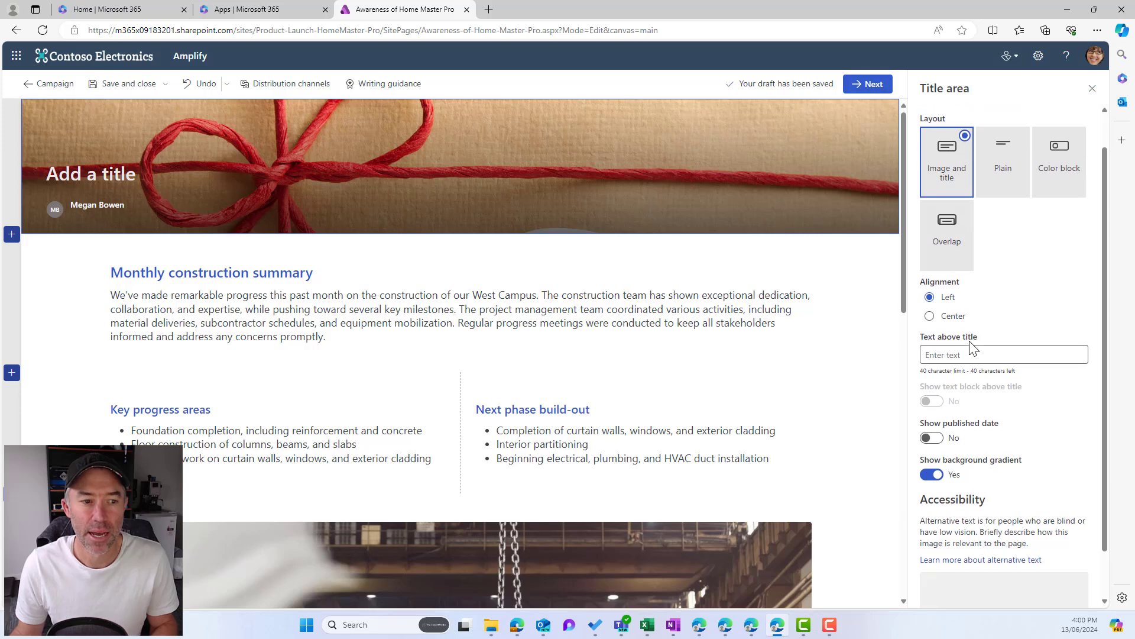
pyautogui.scroll(1, 962, 346)
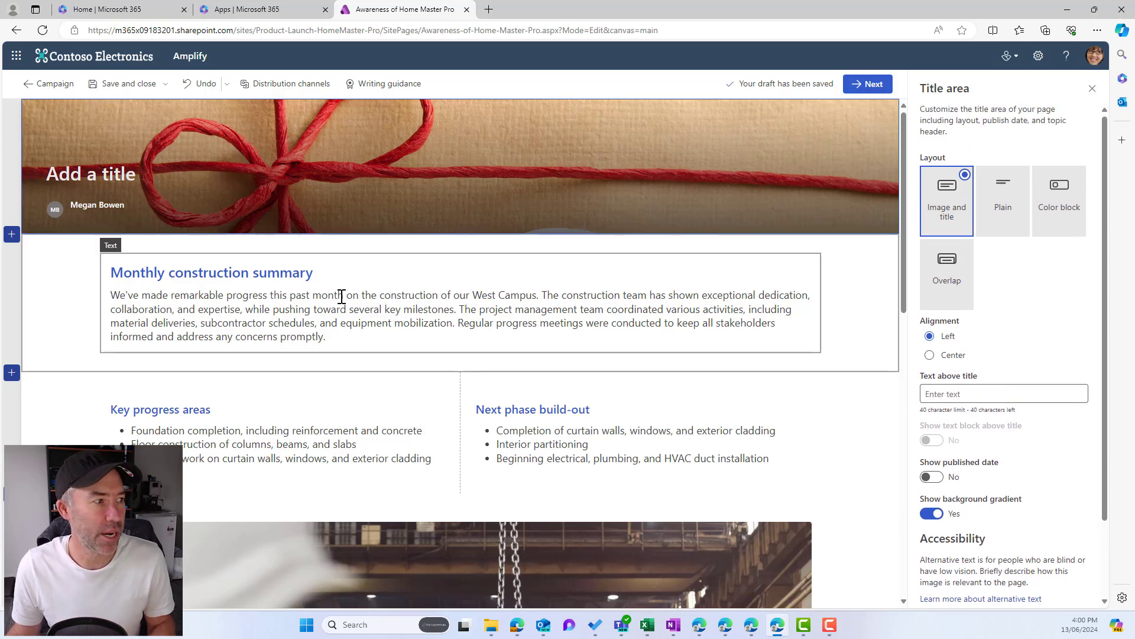
pyautogui.scroll(-4, 309, 291)
pyautogui.scroll(3, 317, 283)
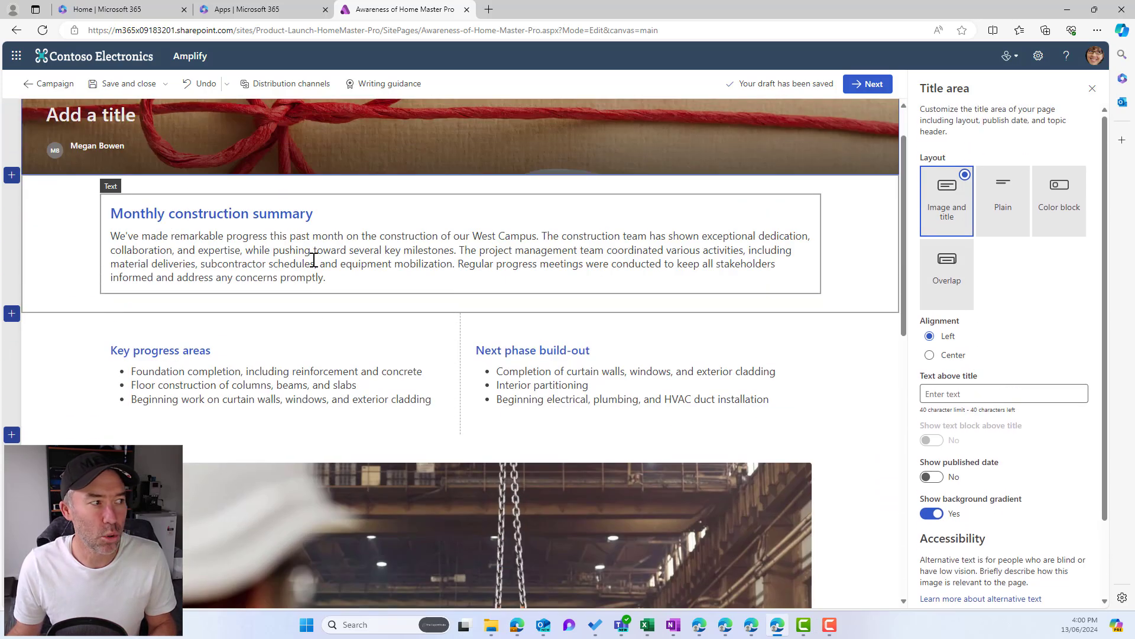
pyautogui.scroll(-1, 177, 337)
pyautogui.scroll(-5, 212, 335)
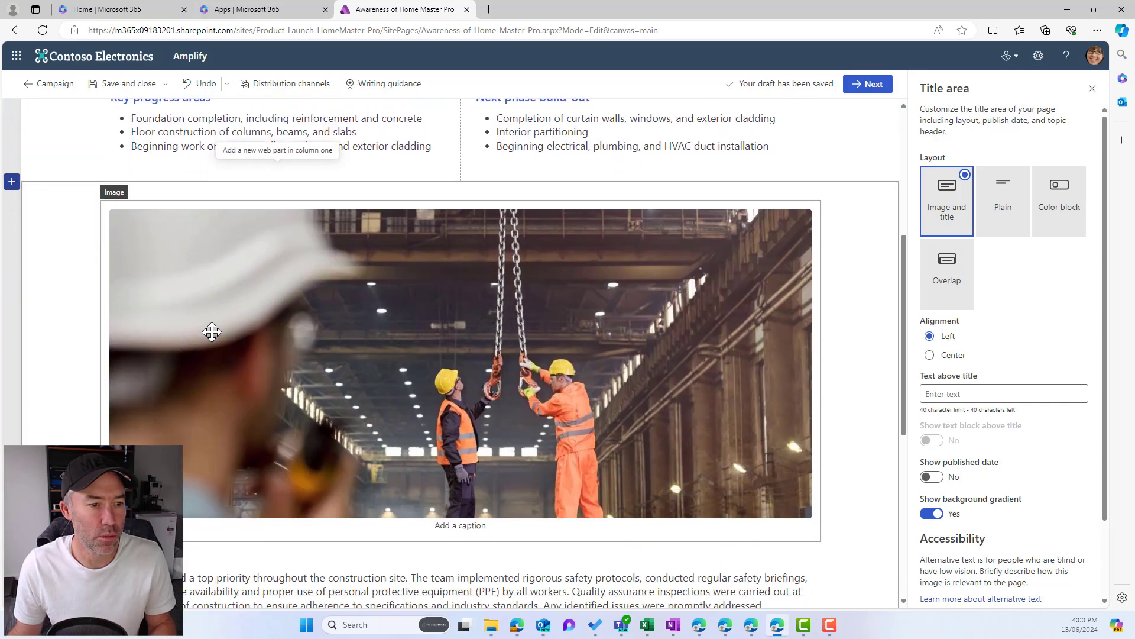
pyautogui.scroll(-5, 609, 353)
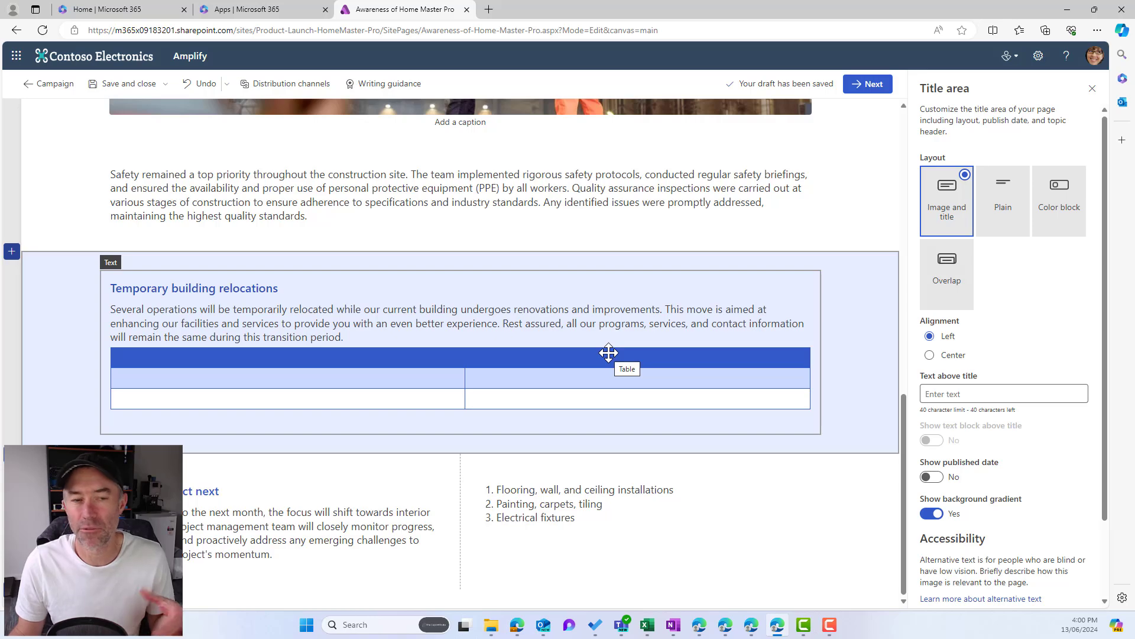
pyautogui.scroll(12, 608, 353)
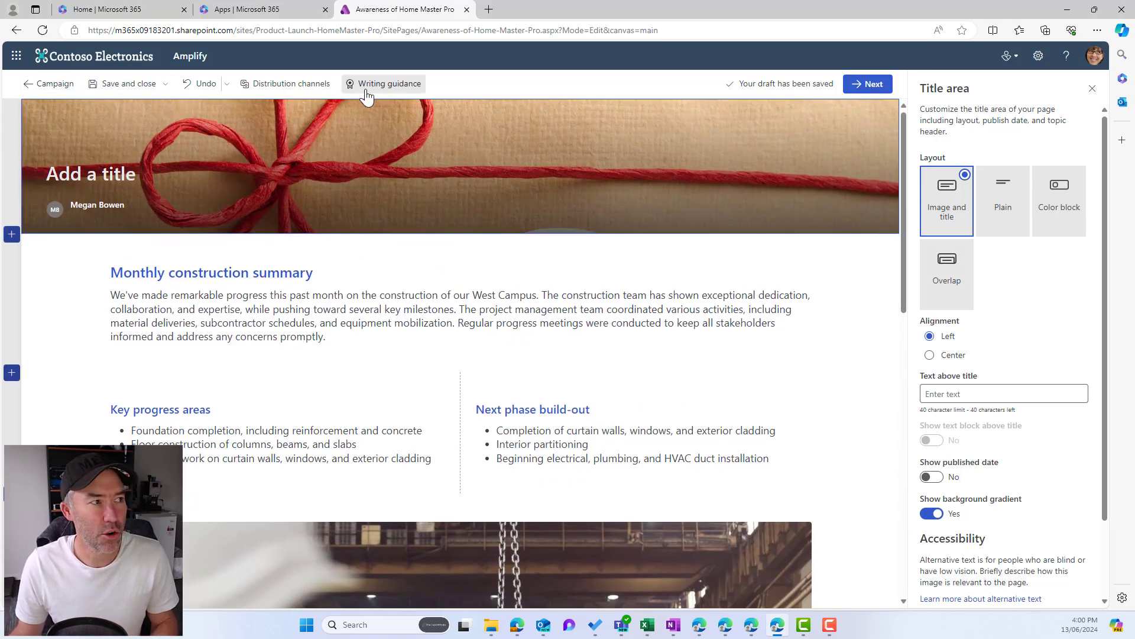
# Step: Review the publication's selected distribution channels and preview the whole publication as formatted for Outlook
pyautogui.click(291, 87)
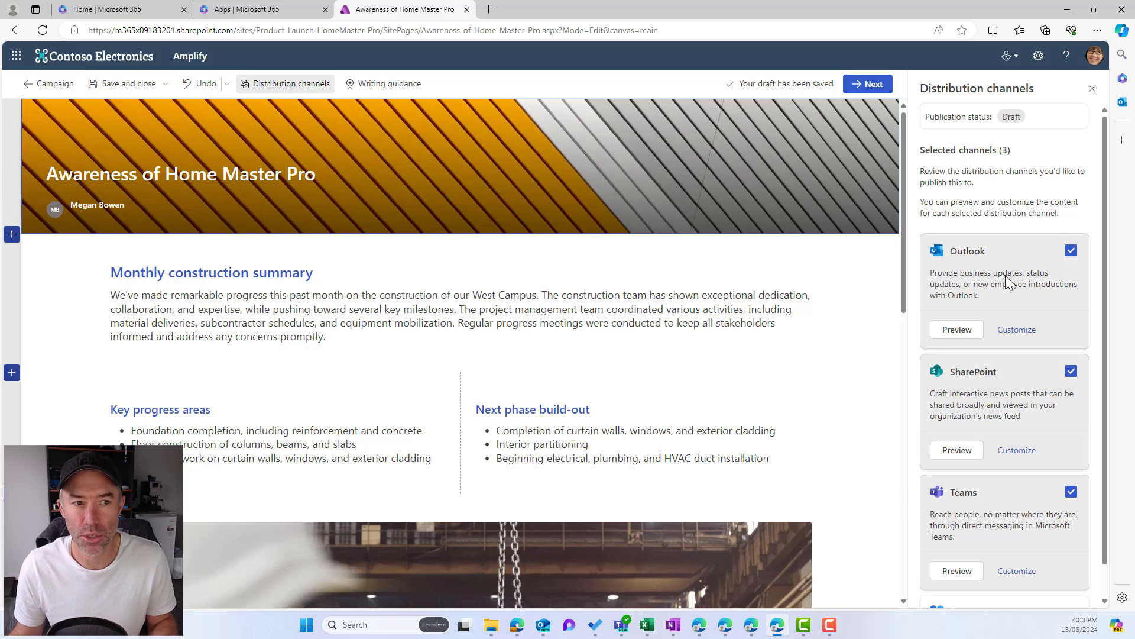
pyautogui.scroll(-1, 975, 264)
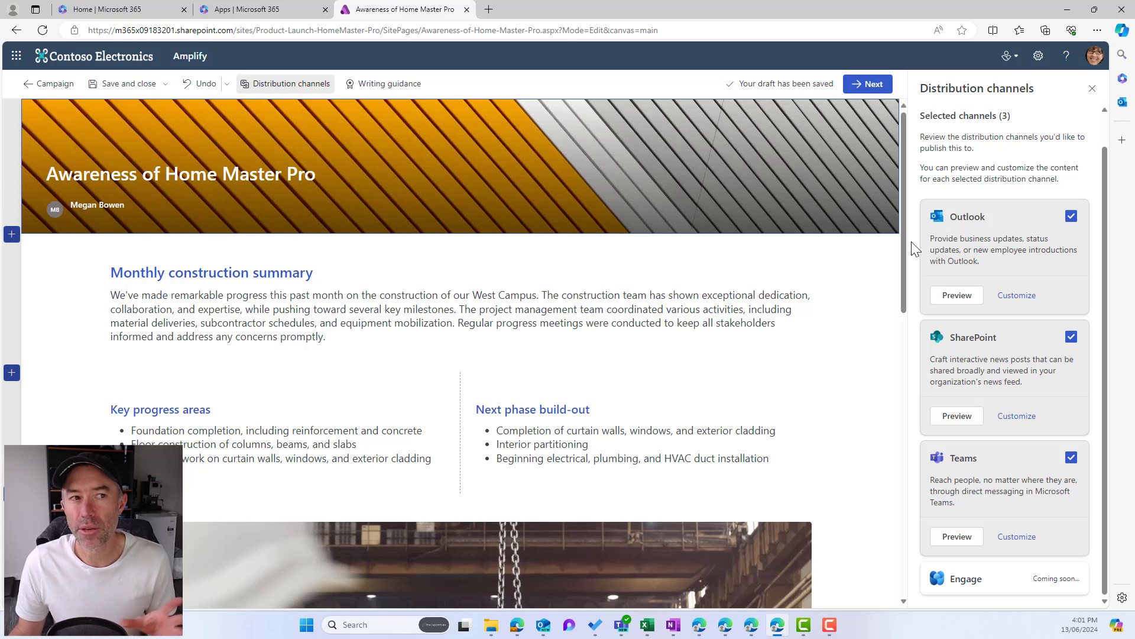
pyautogui.click(956, 296)
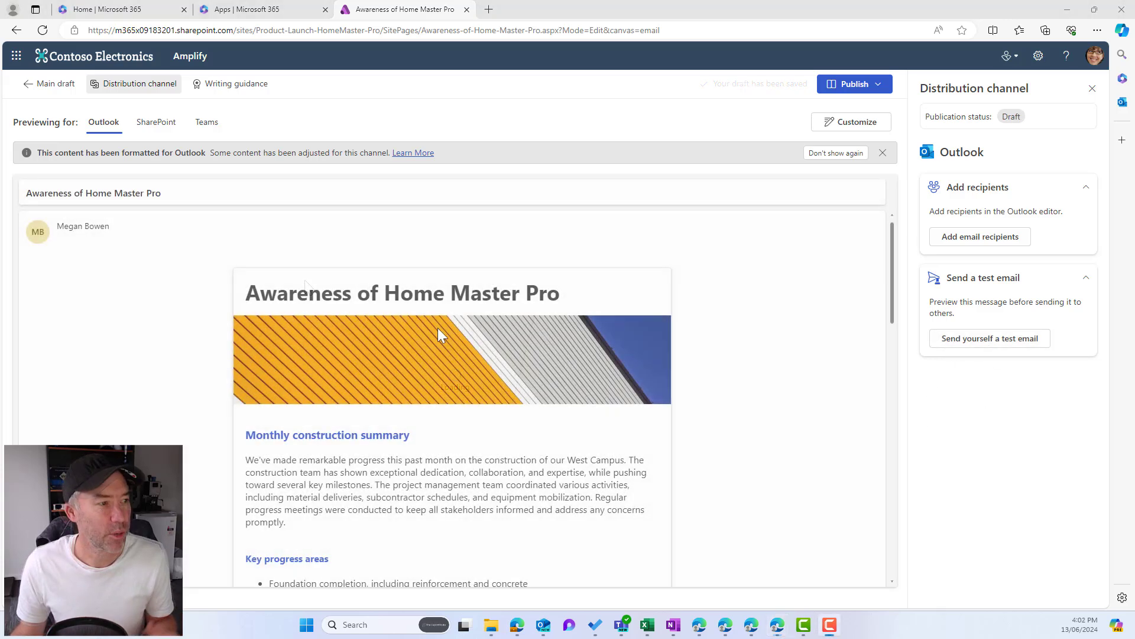
pyautogui.scroll(-10, 580, 327)
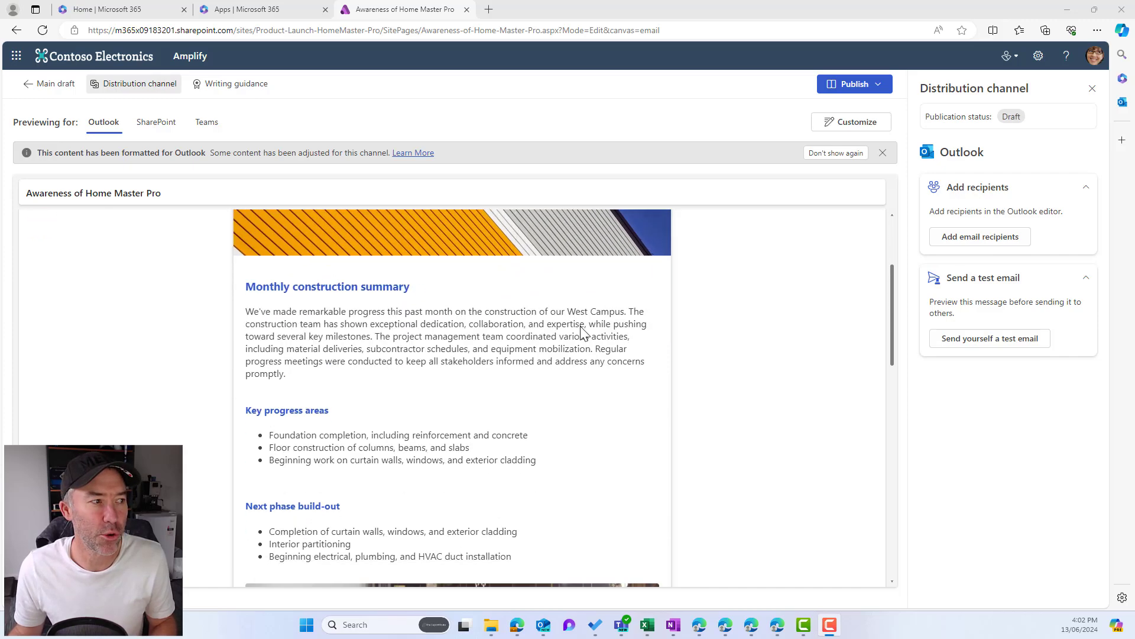
pyautogui.scroll(-3, 580, 327)
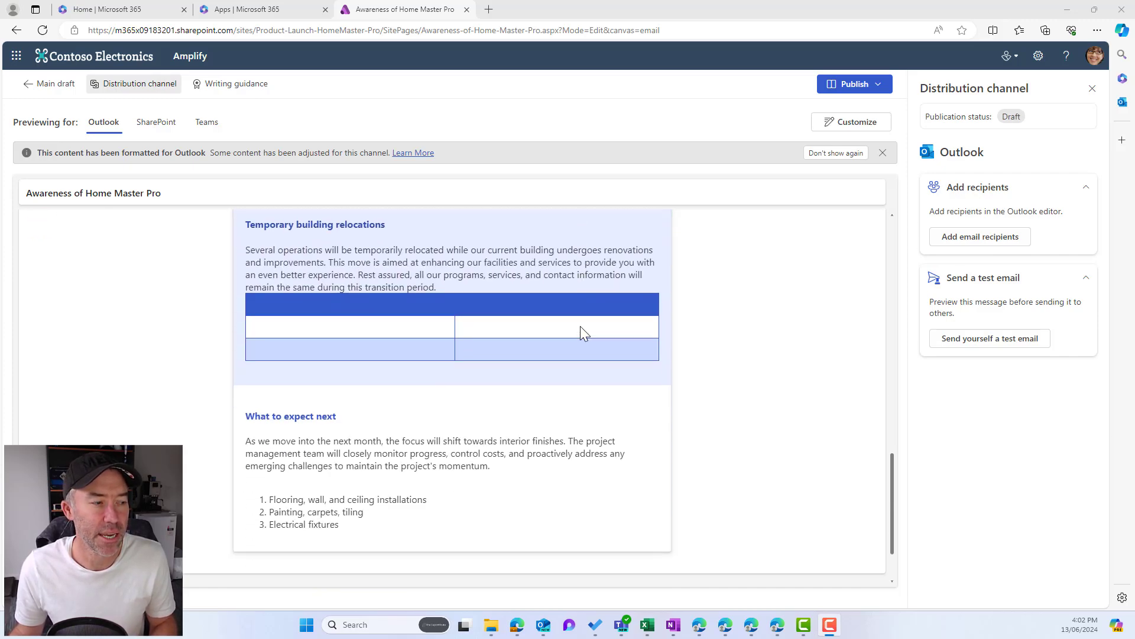
pyautogui.scroll(12, 580, 327)
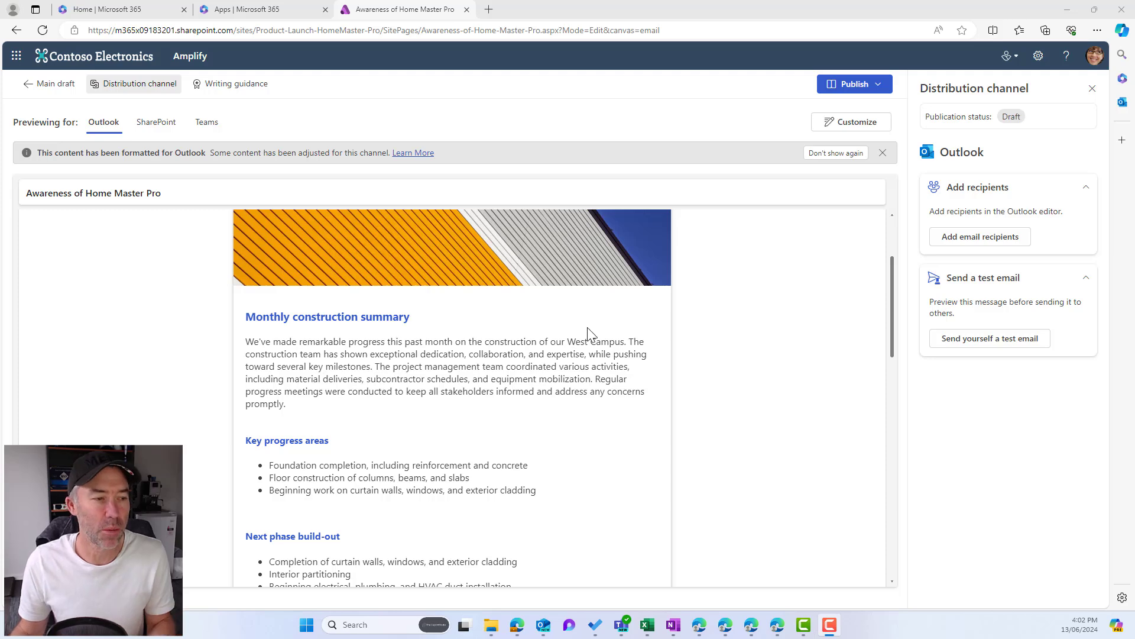
pyautogui.scroll(3, 591, 332)
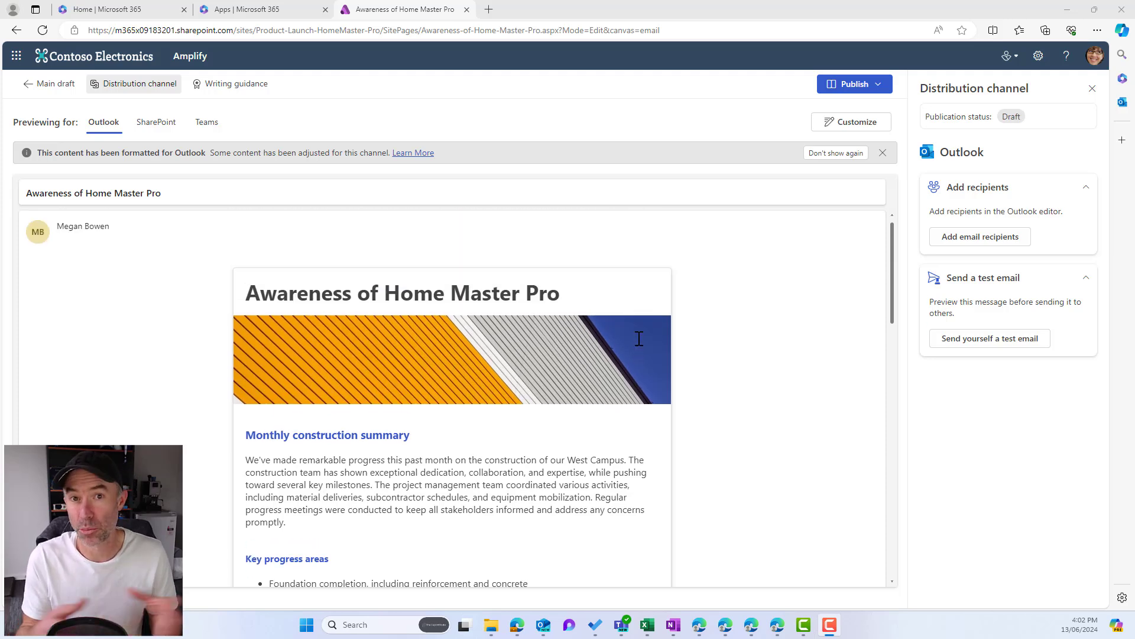
# Step: Preview the publication as a SharePoint news post and look through its content
pyautogui.click(156, 123)
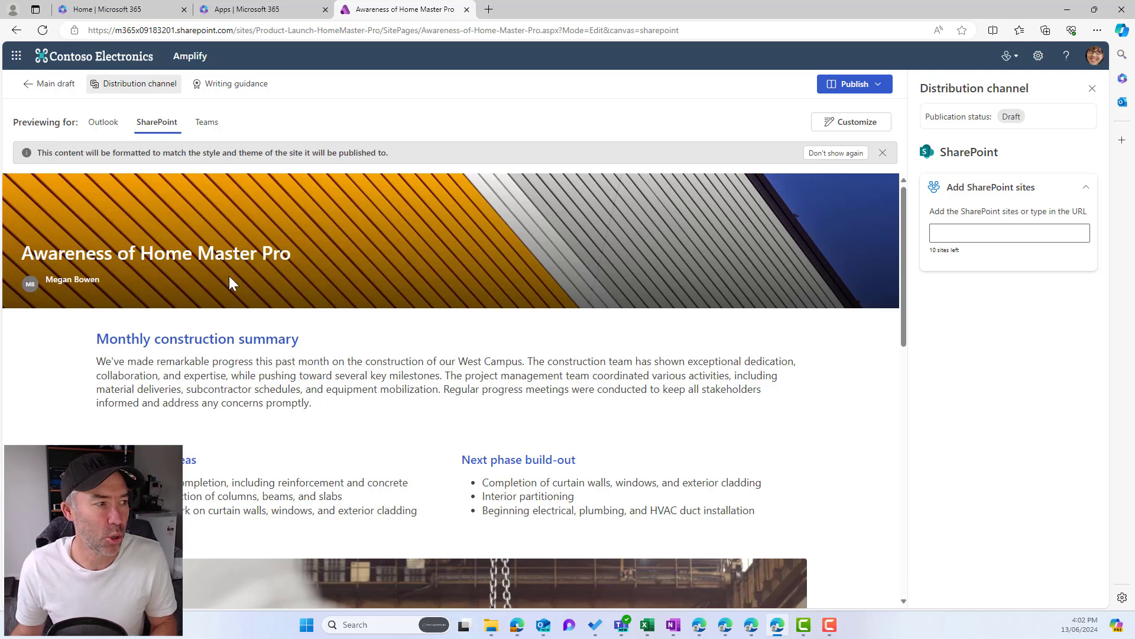
pyautogui.scroll(-5, 229, 276)
pyautogui.scroll(-1, 231, 277)
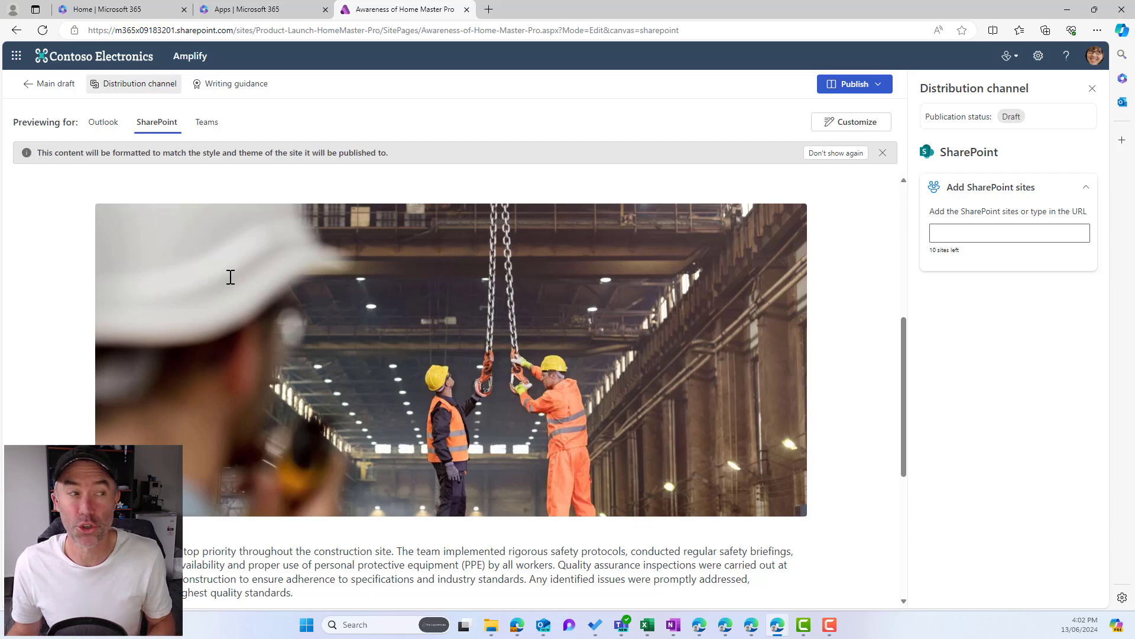
pyautogui.scroll(-4, 231, 277)
pyautogui.scroll(6, 232, 261)
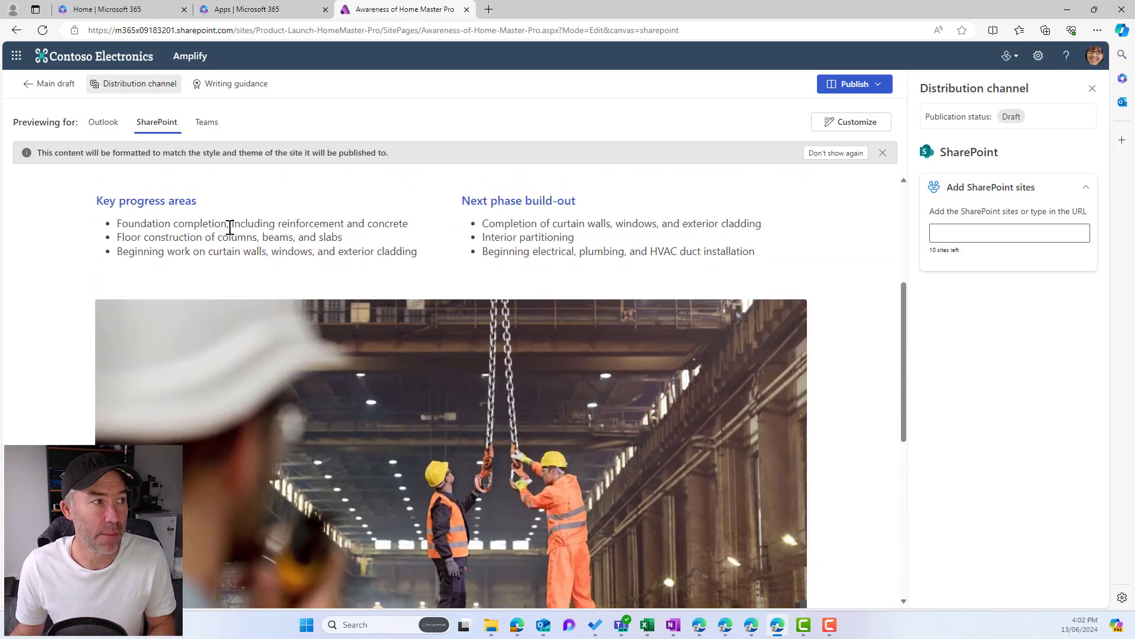
# Step: Preview the publication as a Teams post and look through its content
pyautogui.click(208, 124)
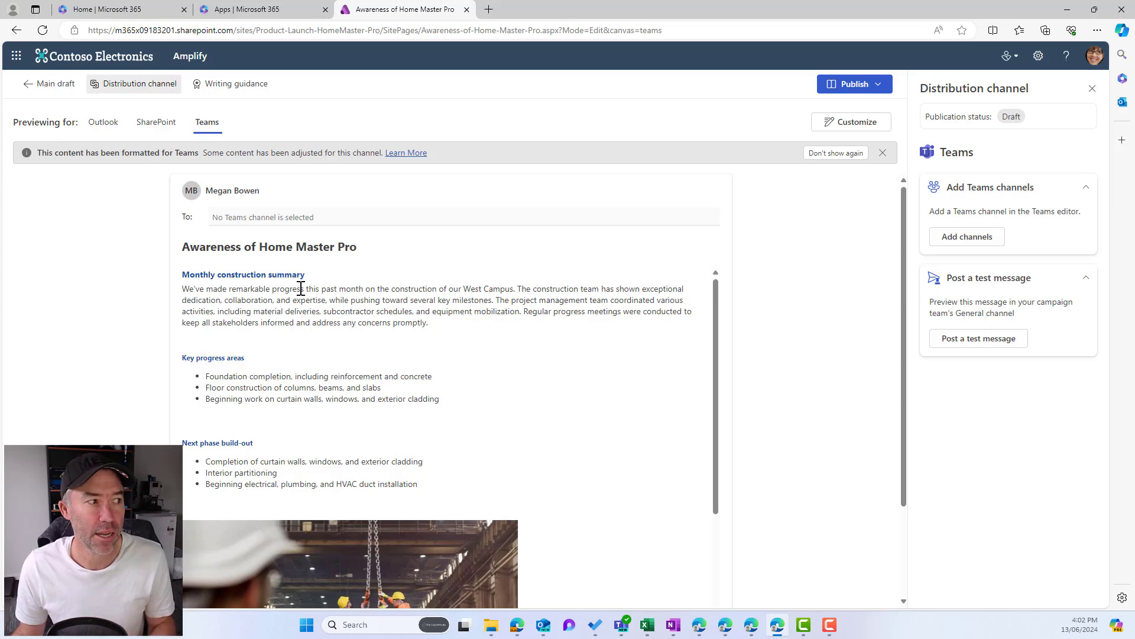
pyautogui.scroll(-5, 300, 288)
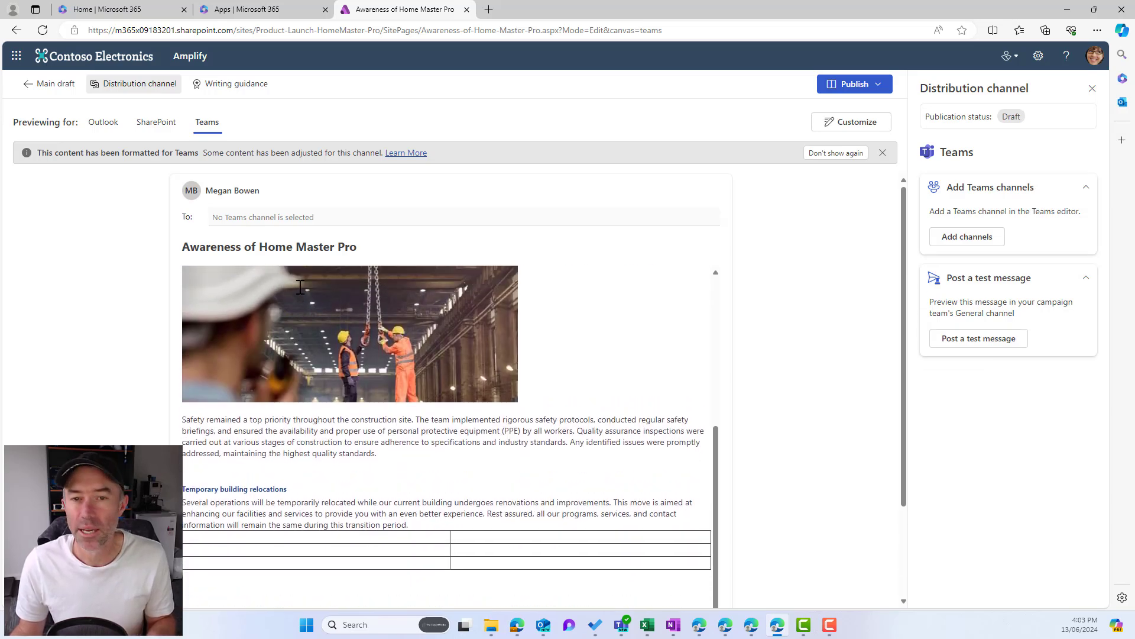
pyautogui.scroll(5, 300, 288)
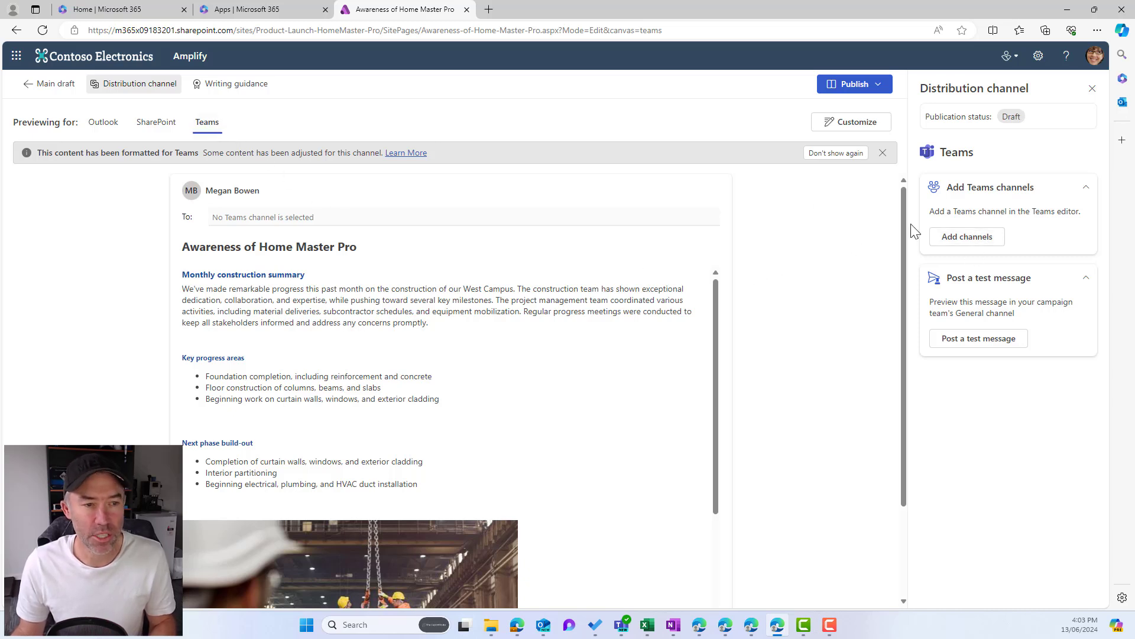
# Step: Open the Teams version for adding channels and look at the suggested channels without choosing one
pyautogui.click(983, 244)
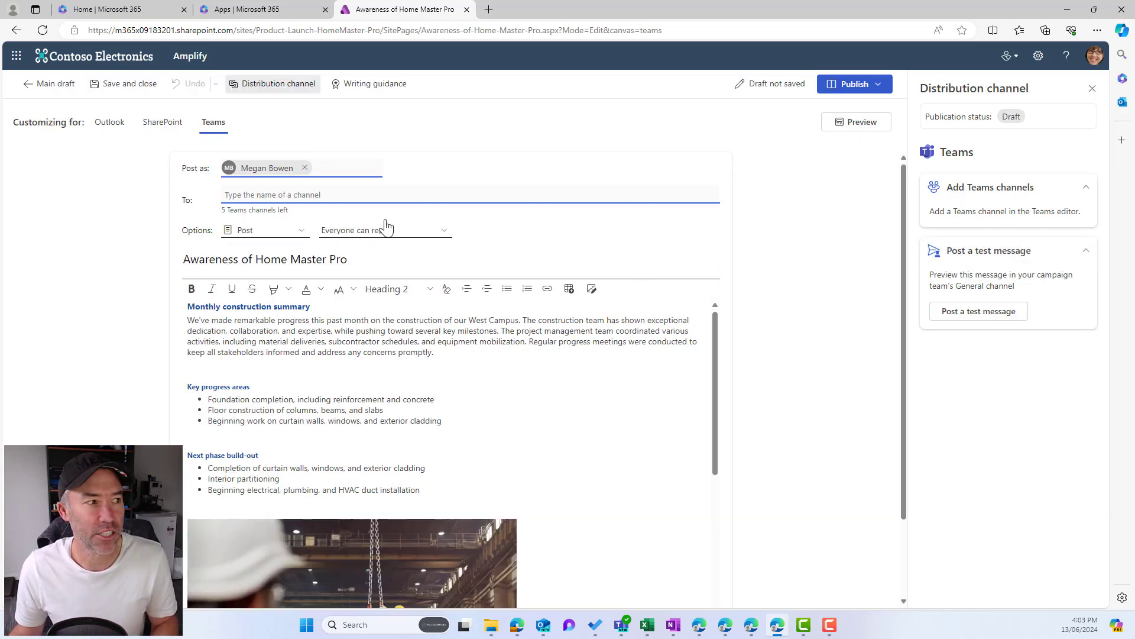
pyautogui.click(256, 194)
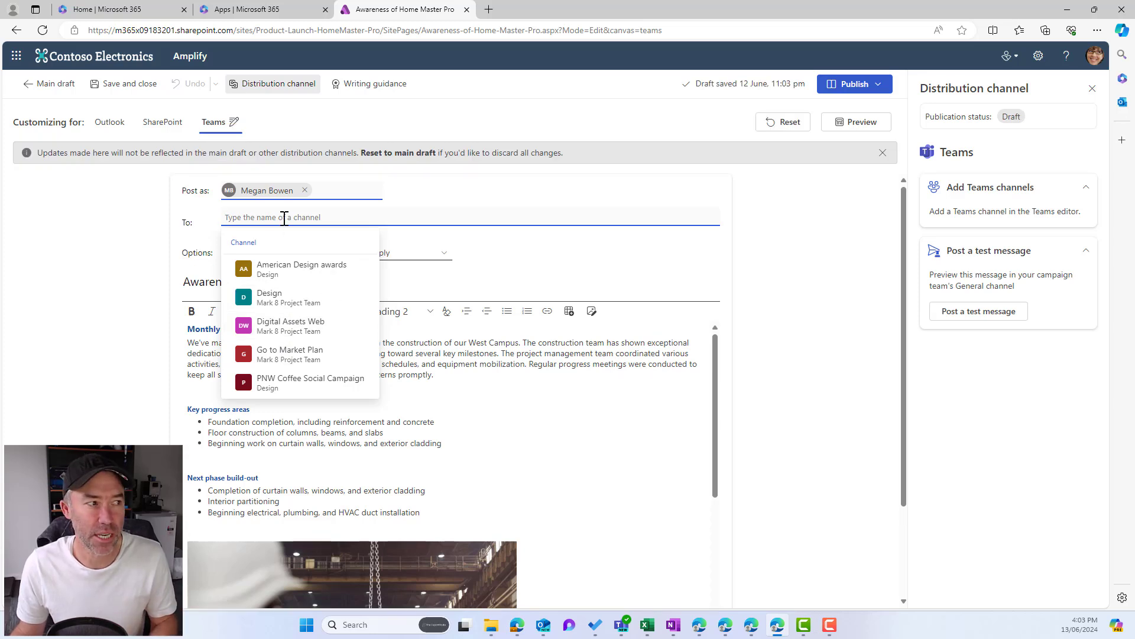
pyautogui.click(801, 246)
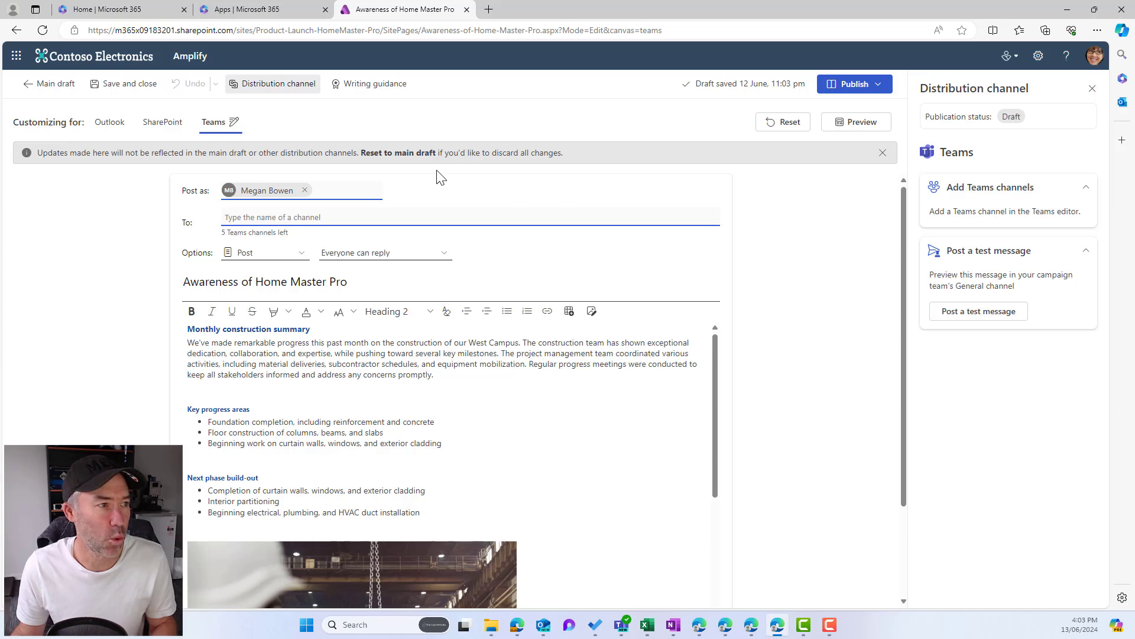
# Step: Add The Landing as the target site for the publication's SharePoint version
pyautogui.click(162, 121)
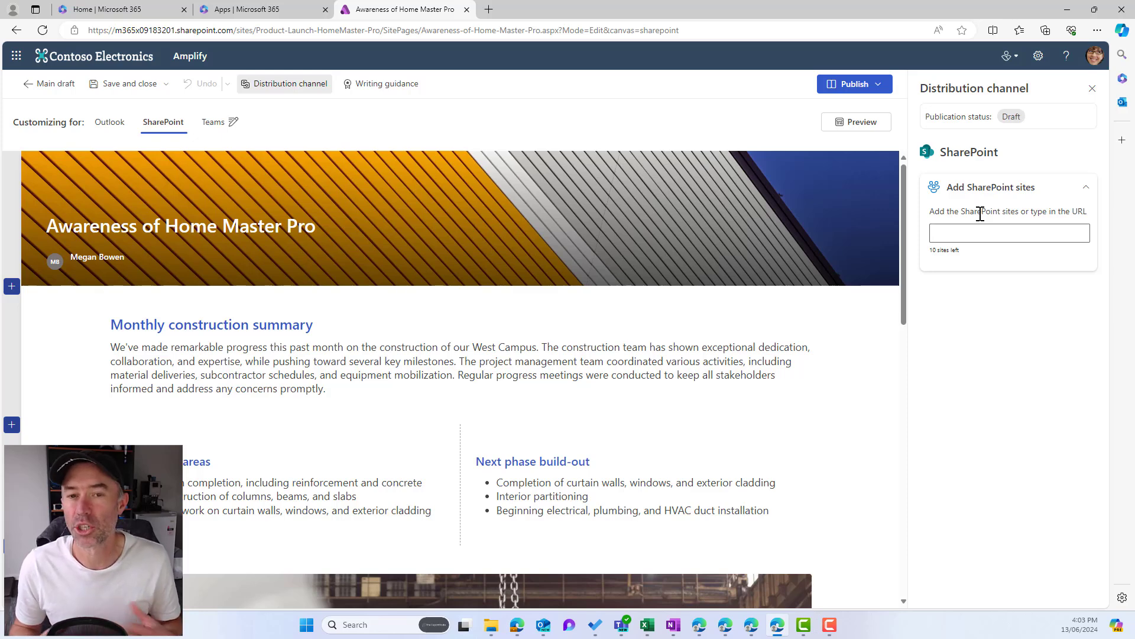
pyautogui.click(973, 234)
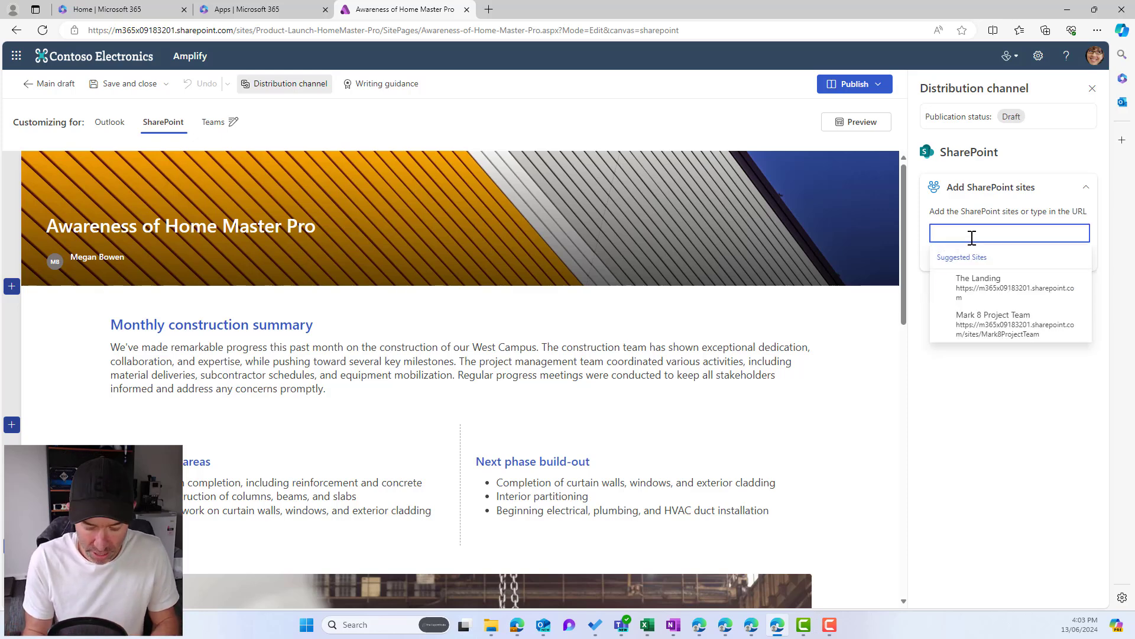
pyautogui.write('mar')
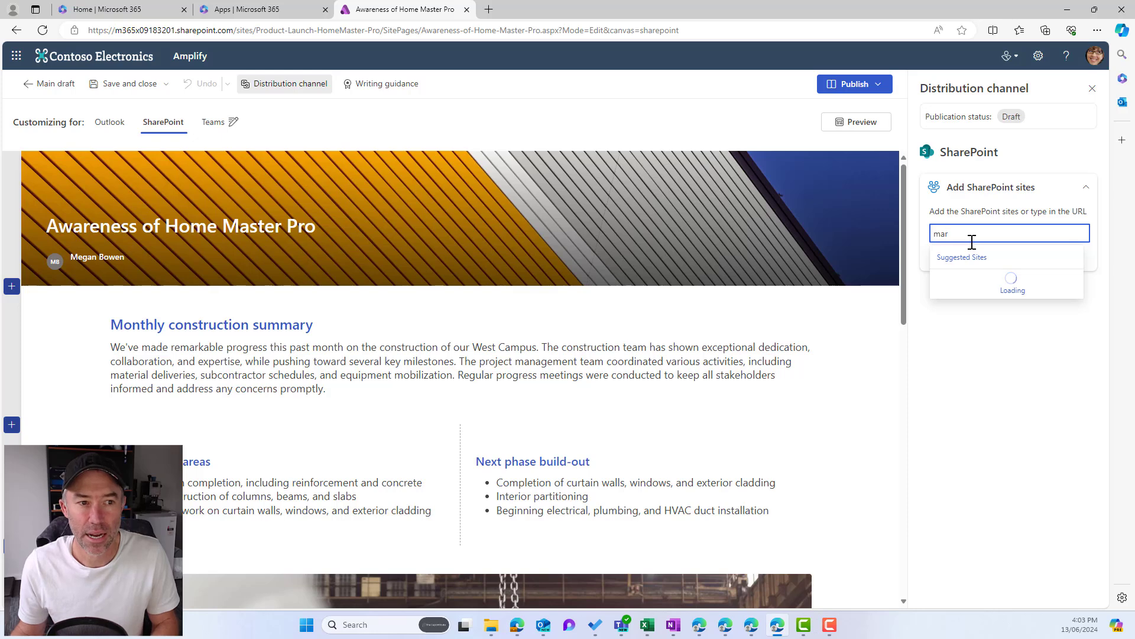
pyautogui.write('the')
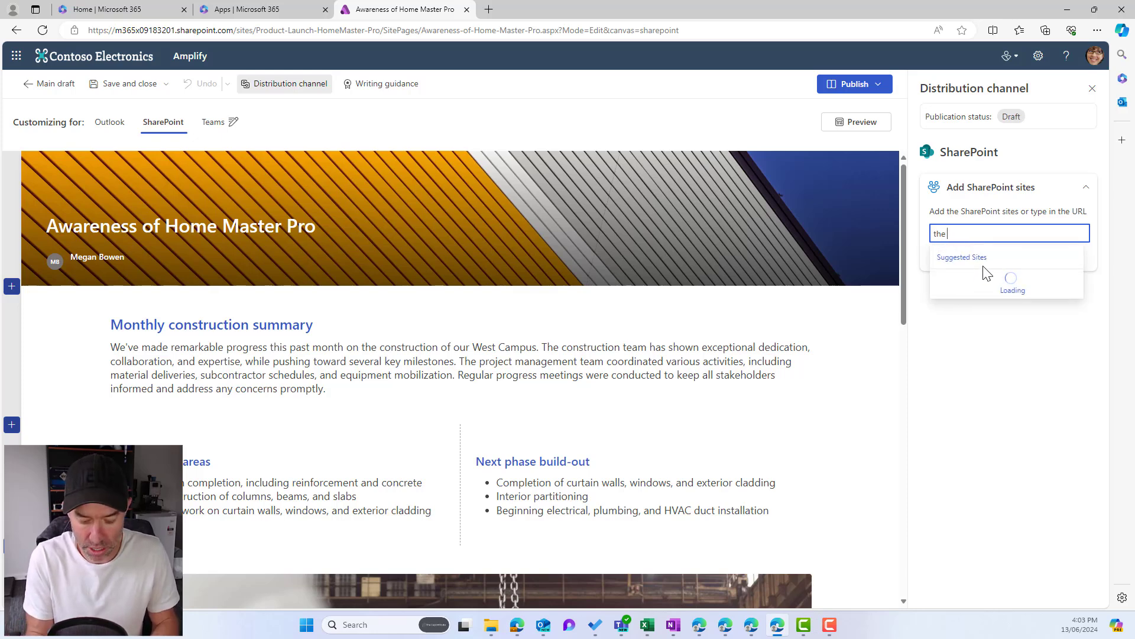
pyautogui.write(' land')
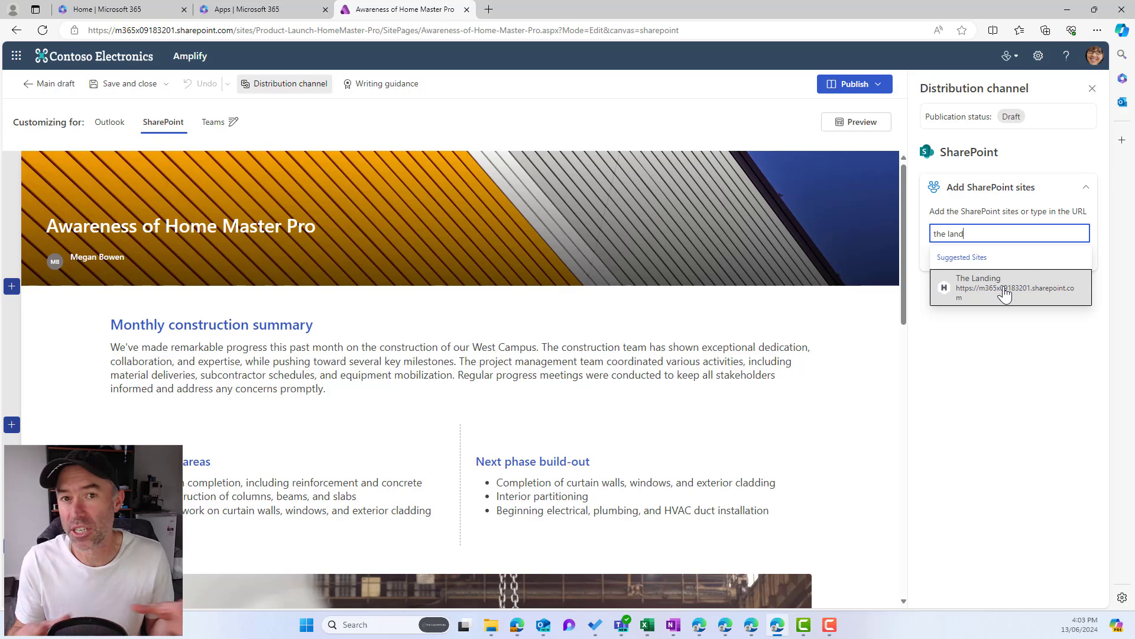
pyautogui.click(1004, 294)
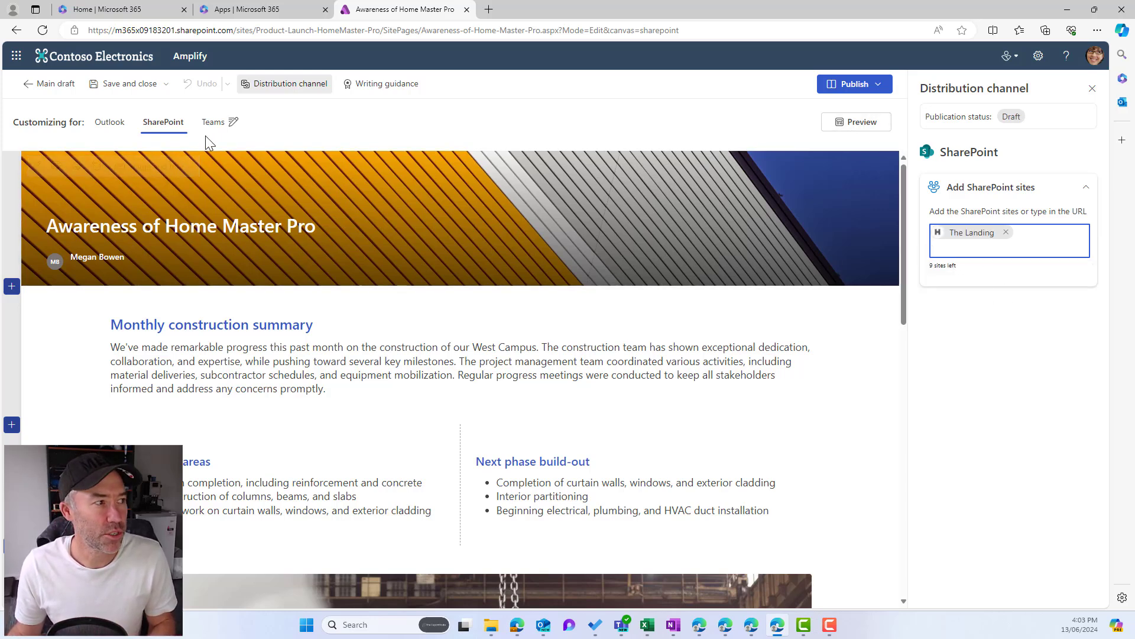
# Step: Customize the Outlook version by adding a line reading "fdafdafdafda" below the Monthly construction summary paragraph
pyautogui.click(98, 124)
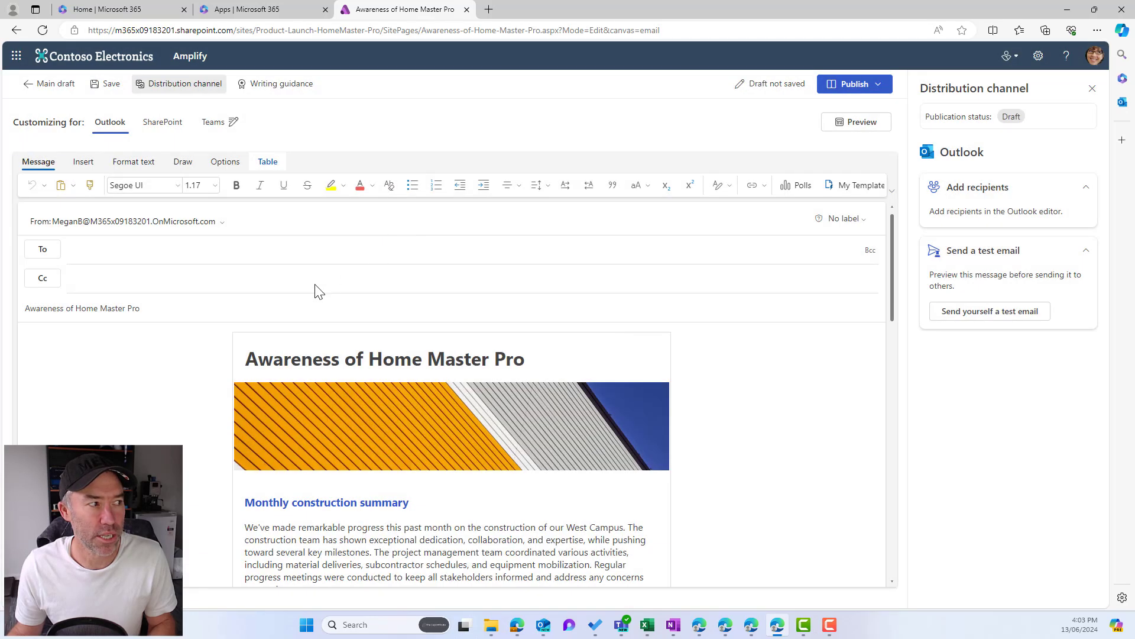
pyautogui.click(856, 125)
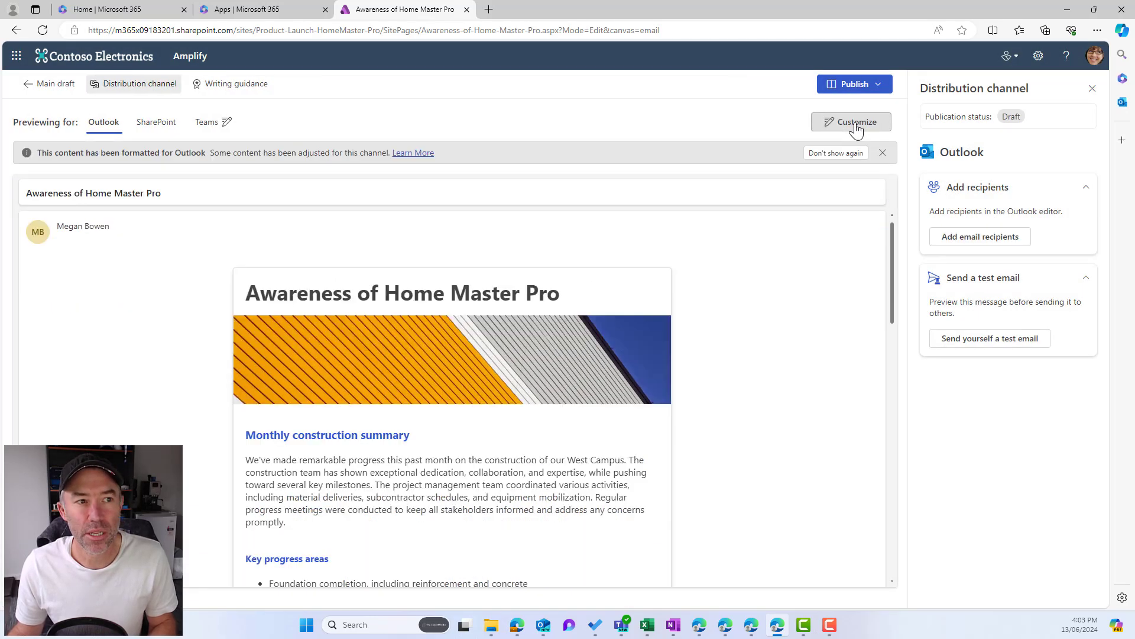
pyautogui.click(856, 125)
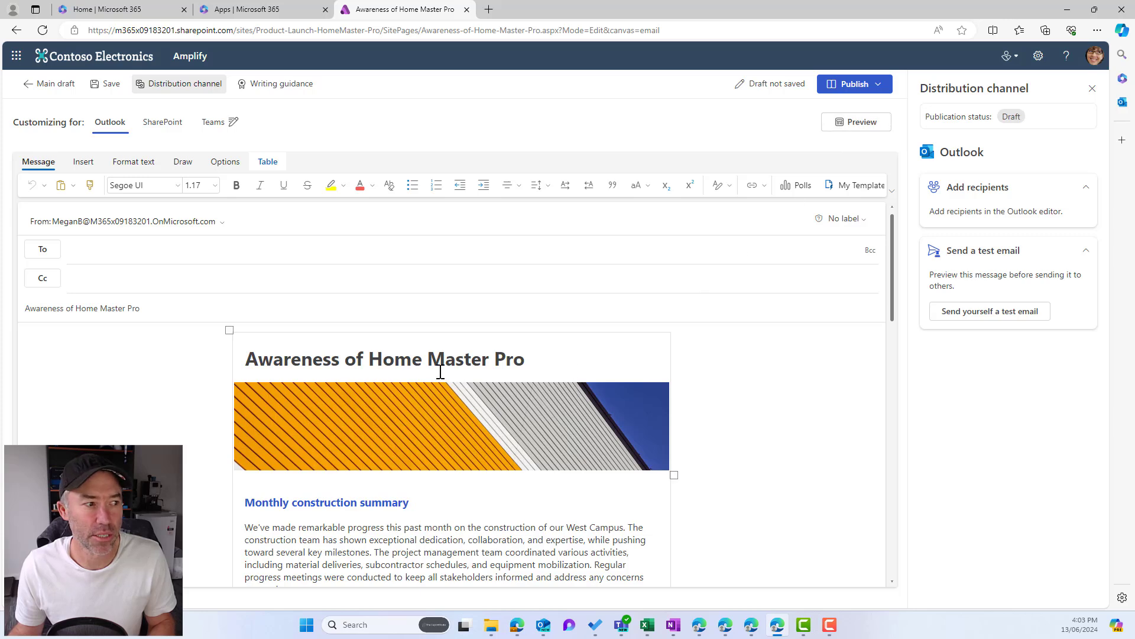
pyautogui.click(262, 354)
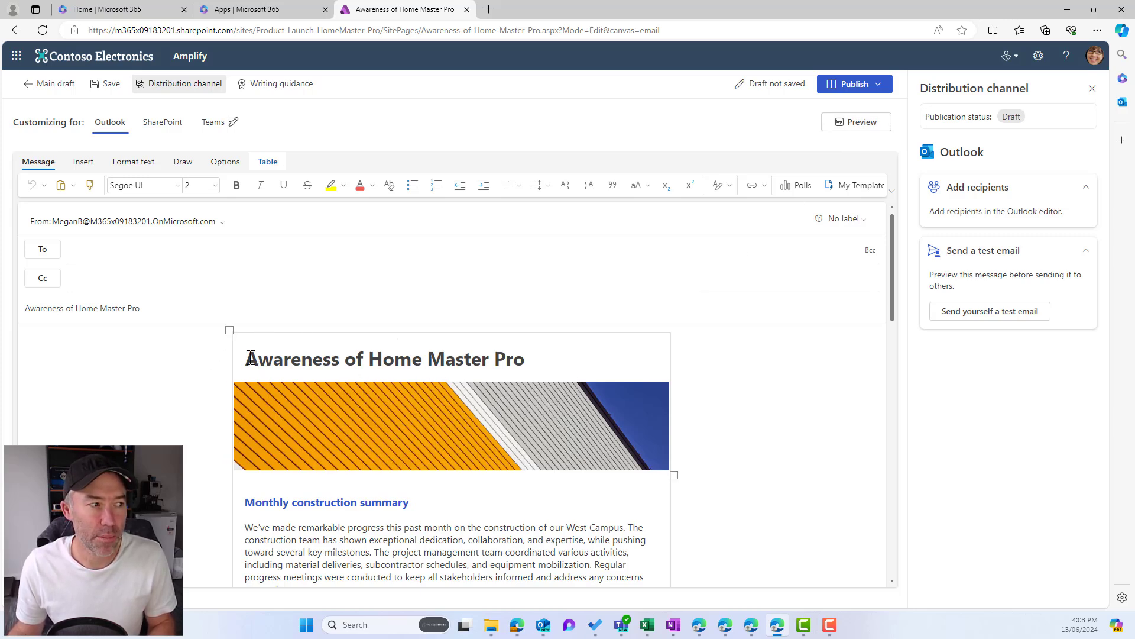
pyautogui.scroll(-3, 421, 374)
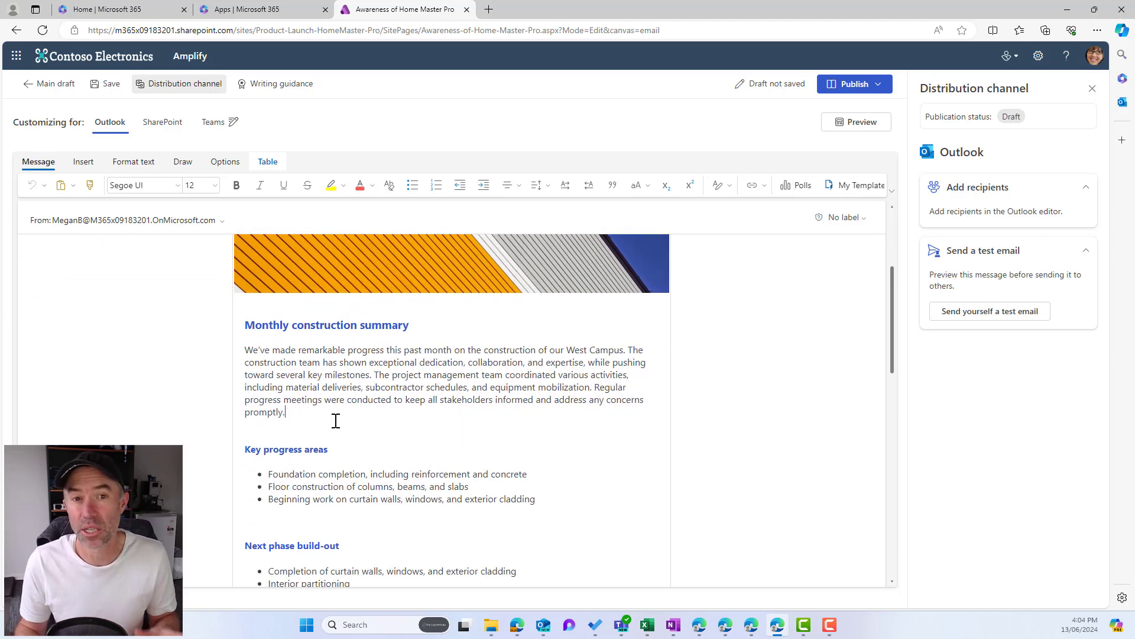
pyautogui.press('Return')
pyautogui.press('Return')
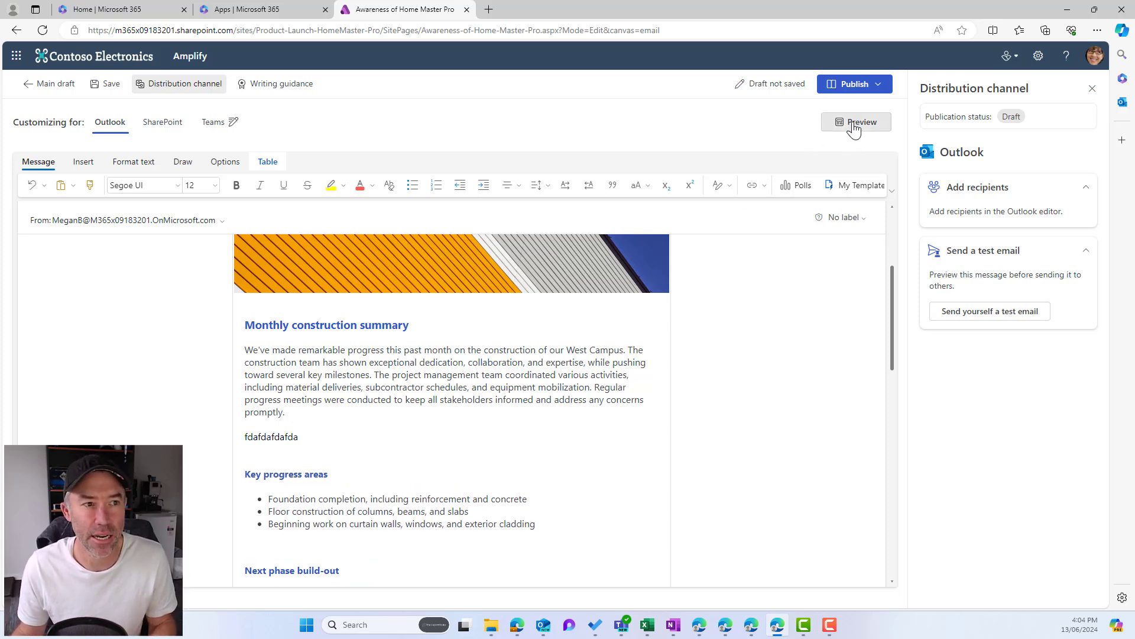
# Step: Look through the SharePoint and Teams versions to check whether the Outlook-only text carries over
pyautogui.click(172, 124)
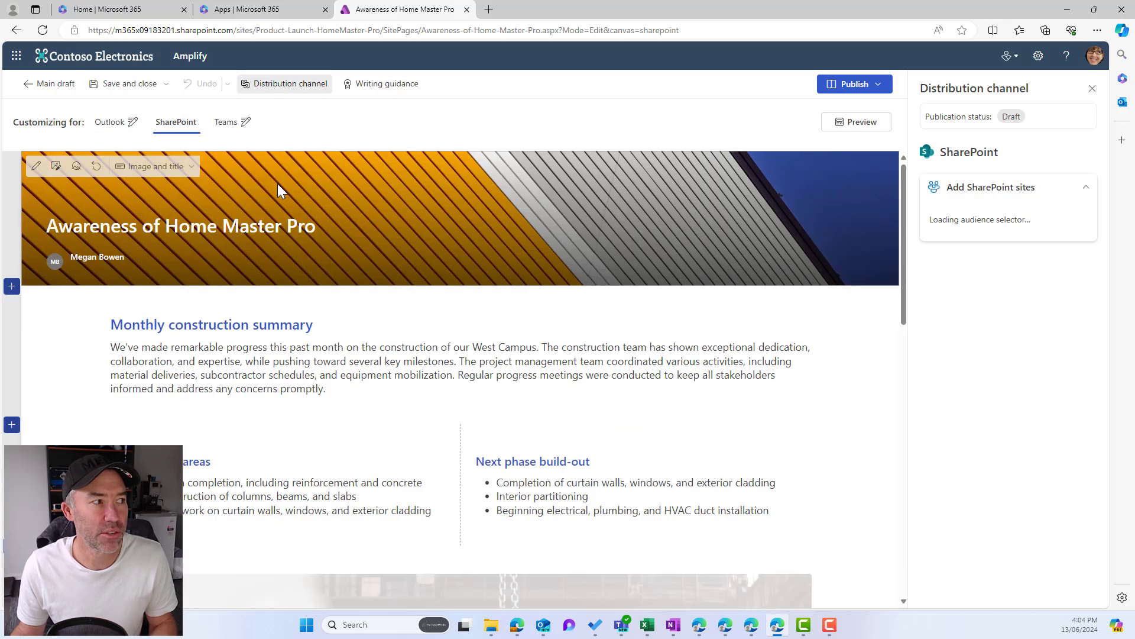
pyautogui.scroll(-5, 319, 303)
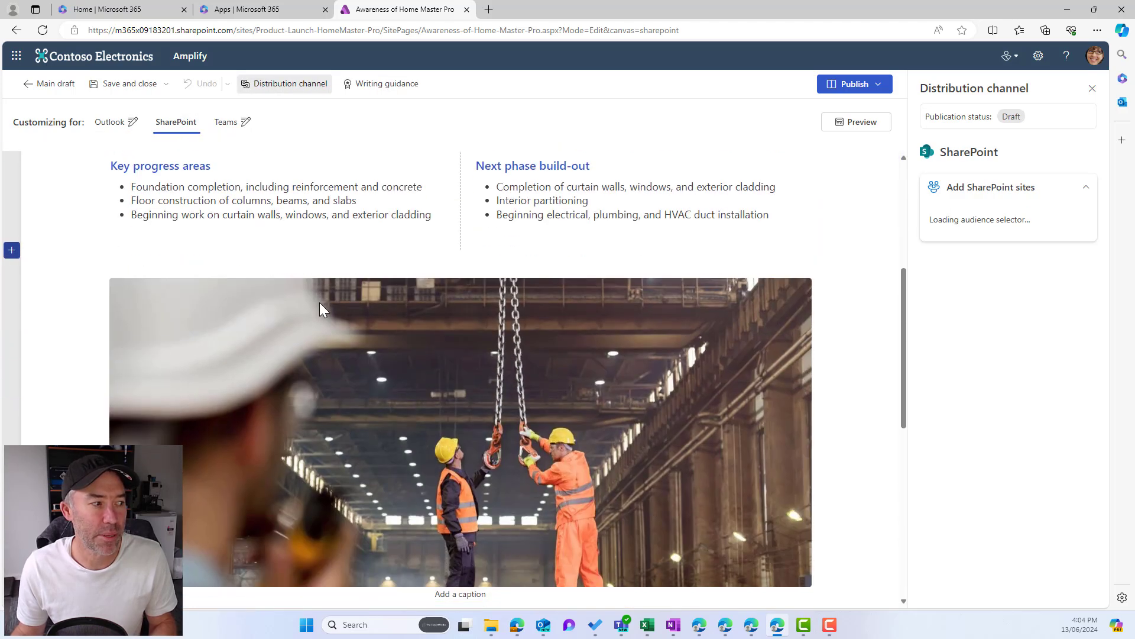
pyautogui.click(227, 124)
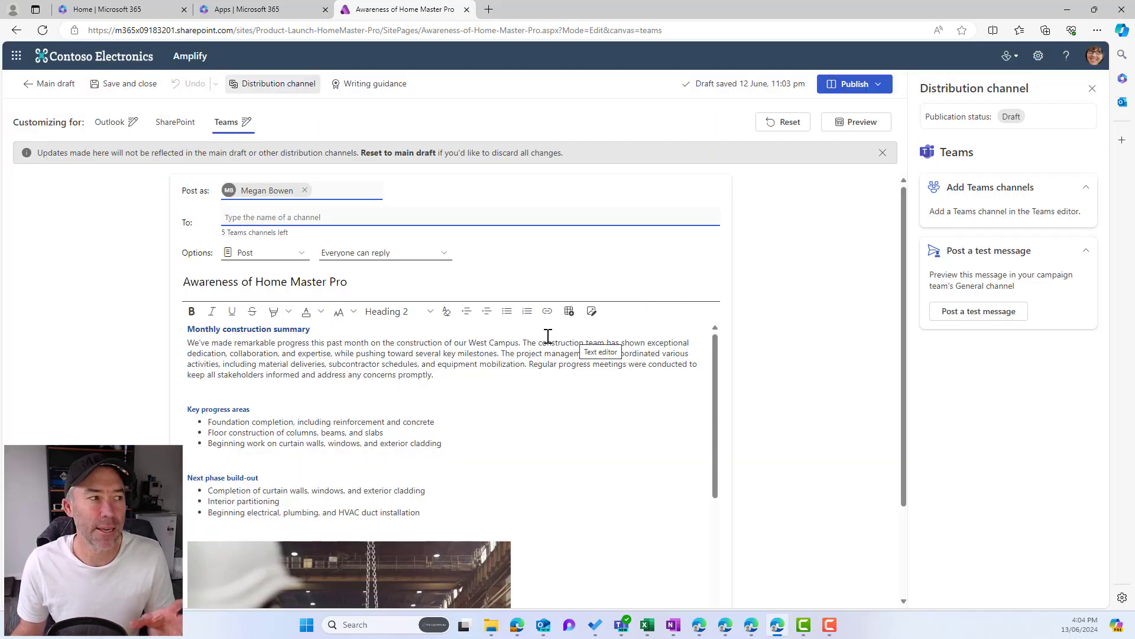
pyautogui.scroll(-3, 515, 334)
pyautogui.scroll(-2, 515, 334)
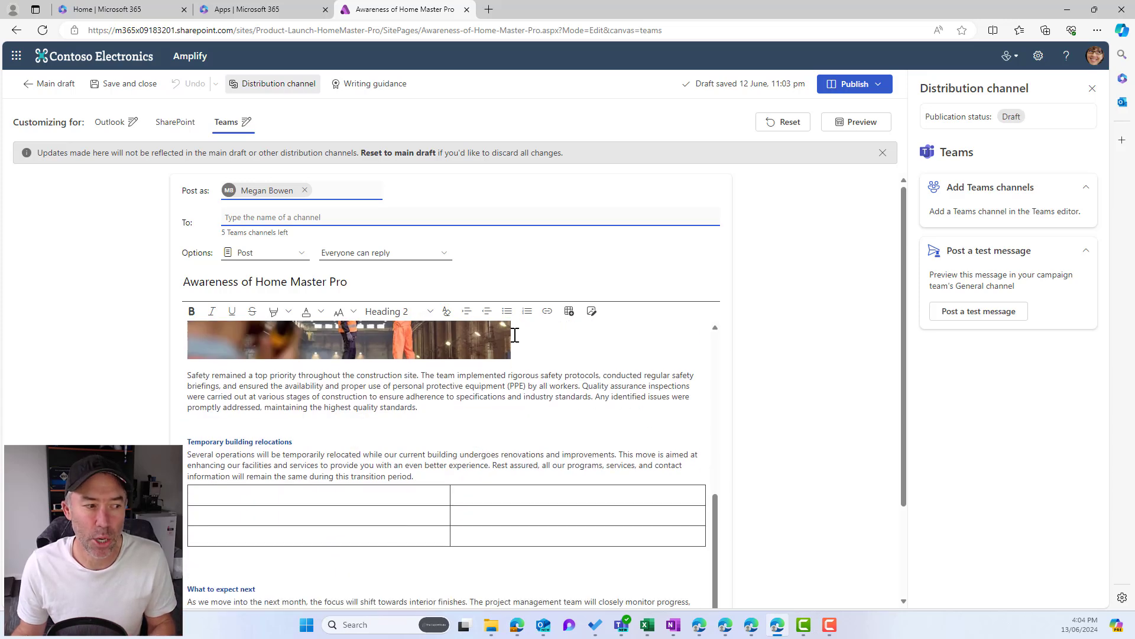
pyautogui.scroll(5, 515, 335)
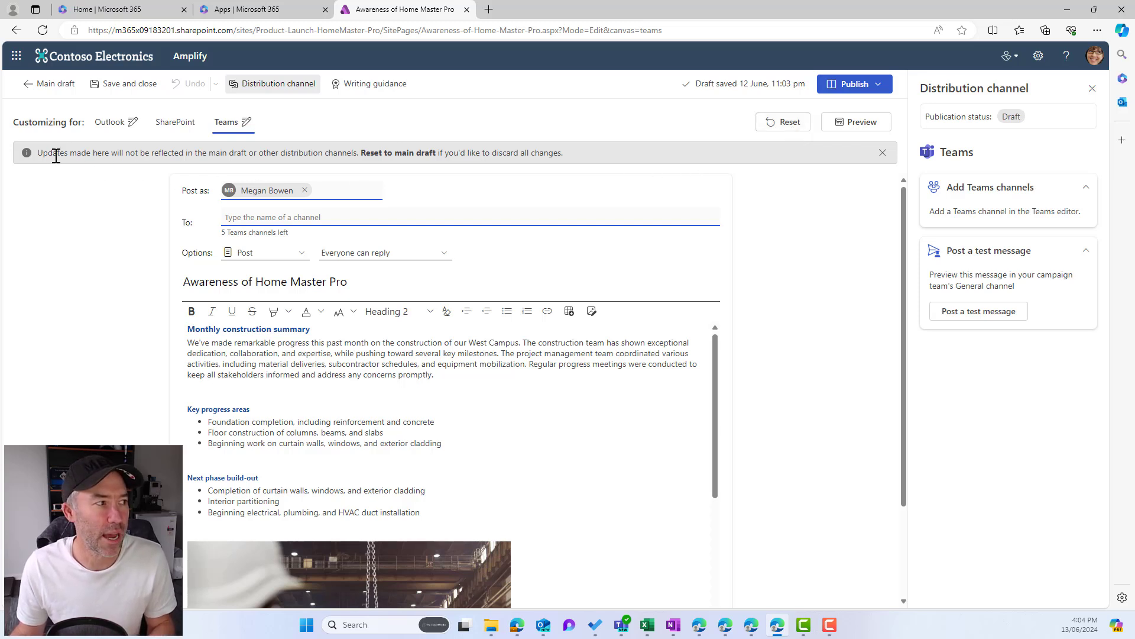
# Step: Read the notices on how edits to the Teams and SharePoint versions affect the main draft
pyautogui.moveTo(43, 153); pyautogui.dragTo(365, 152)
pyautogui.click(166, 153)
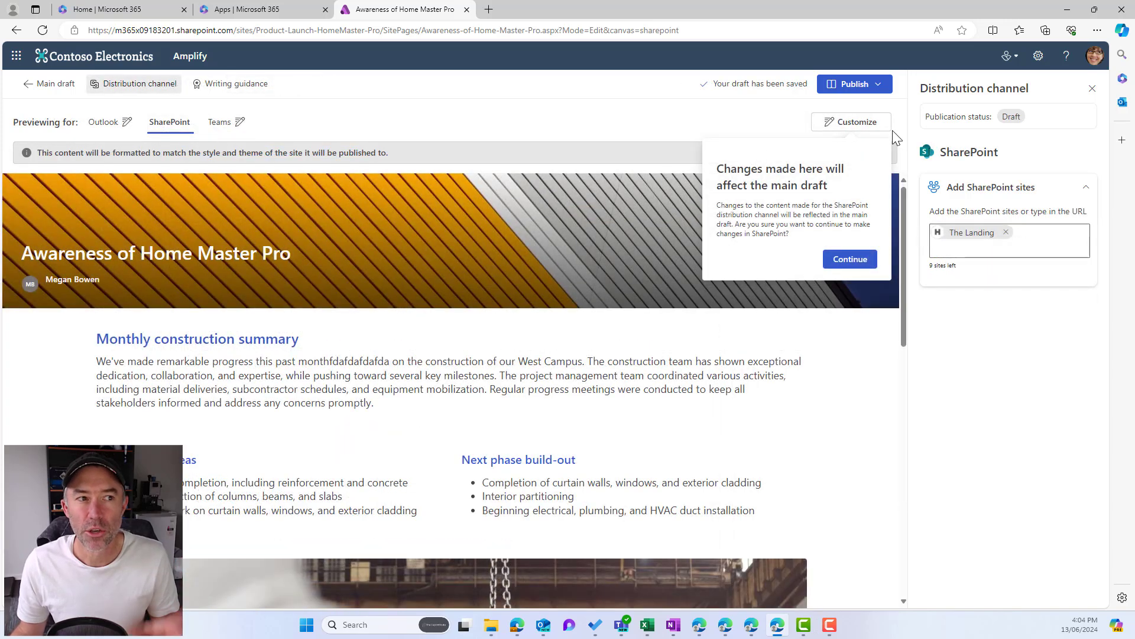
pyautogui.moveTo(724, 171); pyautogui.dragTo(847, 192)
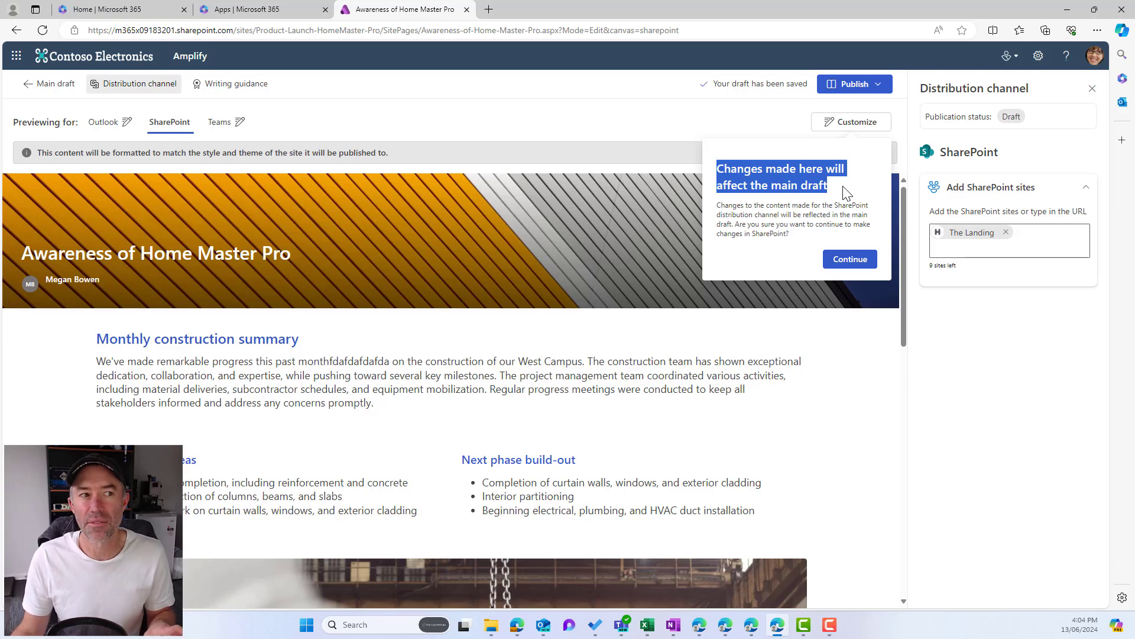
pyautogui.moveTo(721, 208); pyautogui.dragTo(807, 242)
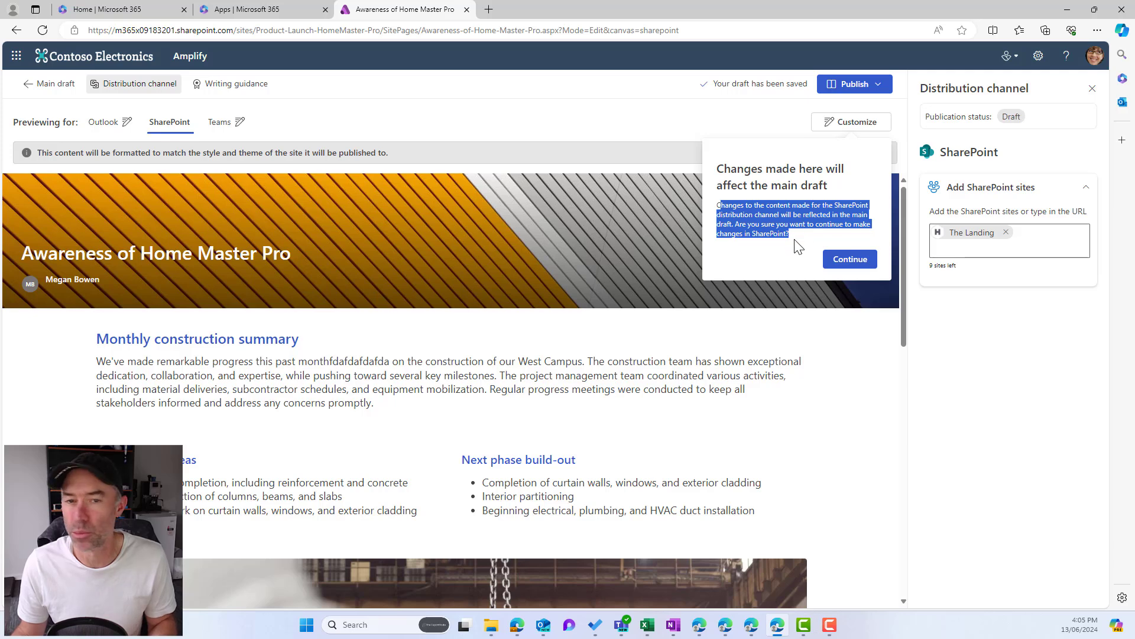
pyautogui.click(796, 240)
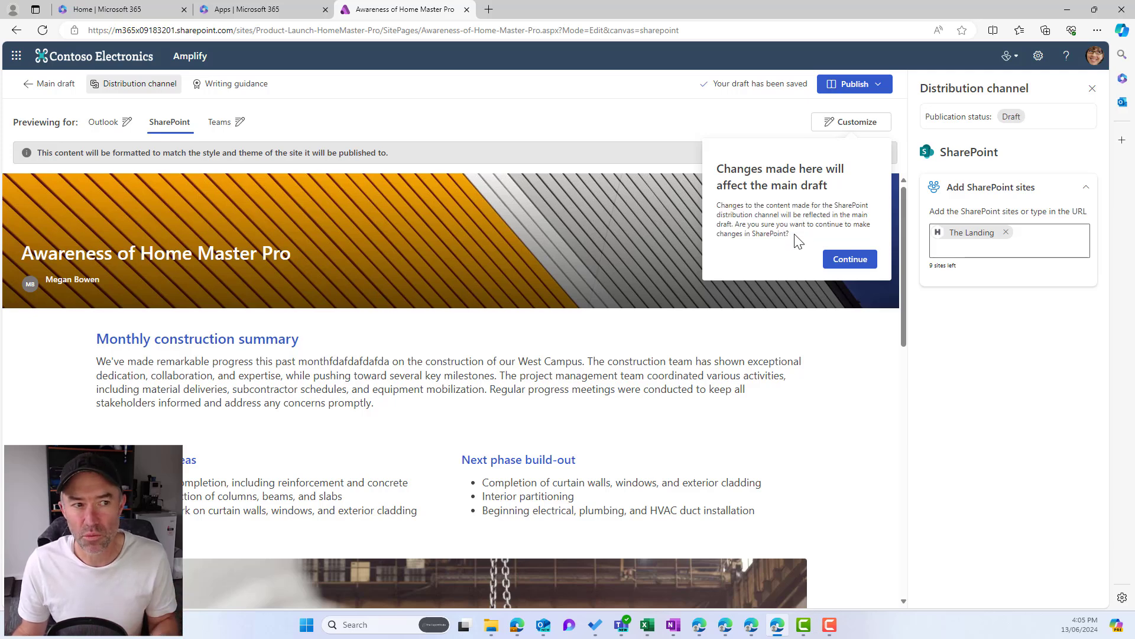
pyautogui.moveTo(789, 235); pyautogui.dragTo(240, 148)
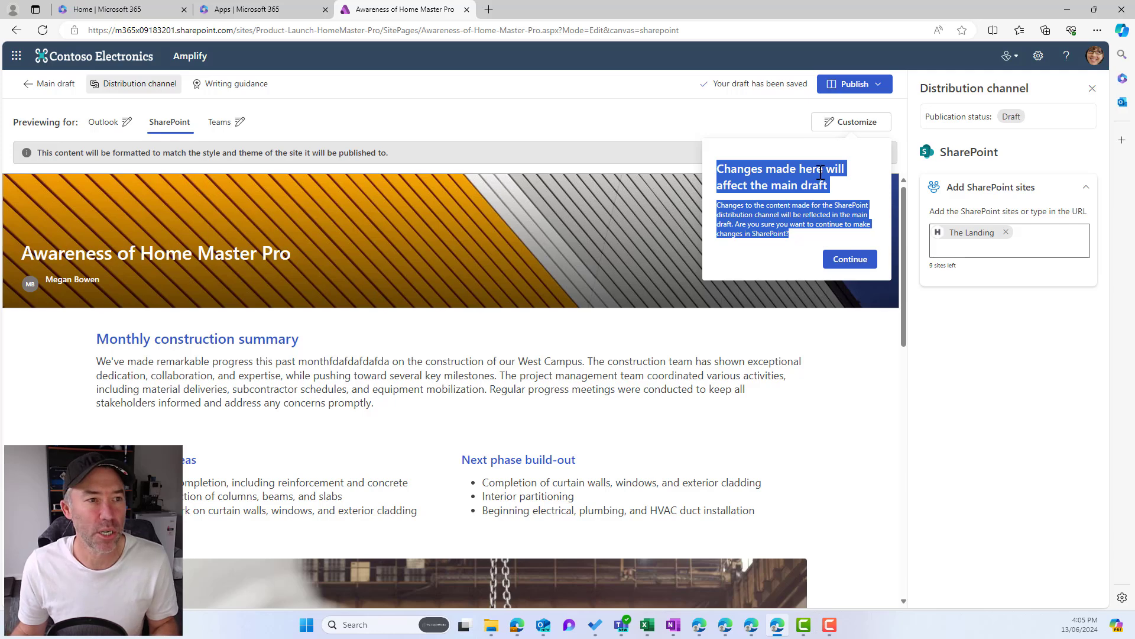
pyautogui.click(489, 149)
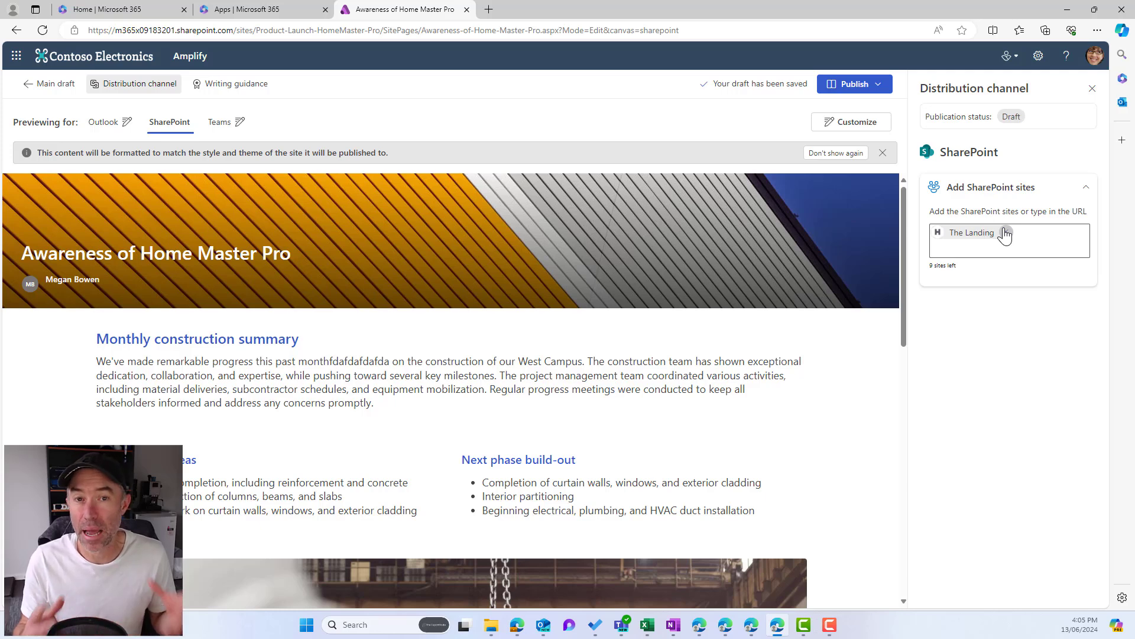
# Step: Check the publishing requirements through an approval request and address the Outlook email to All Company
pyautogui.click(864, 84)
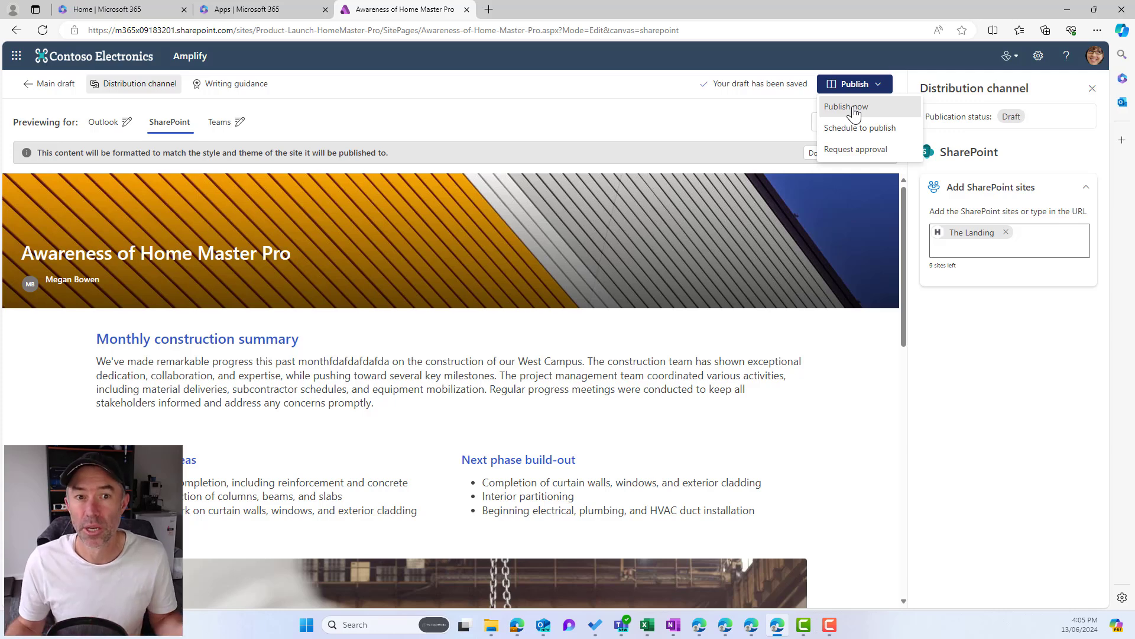
pyautogui.click(860, 153)
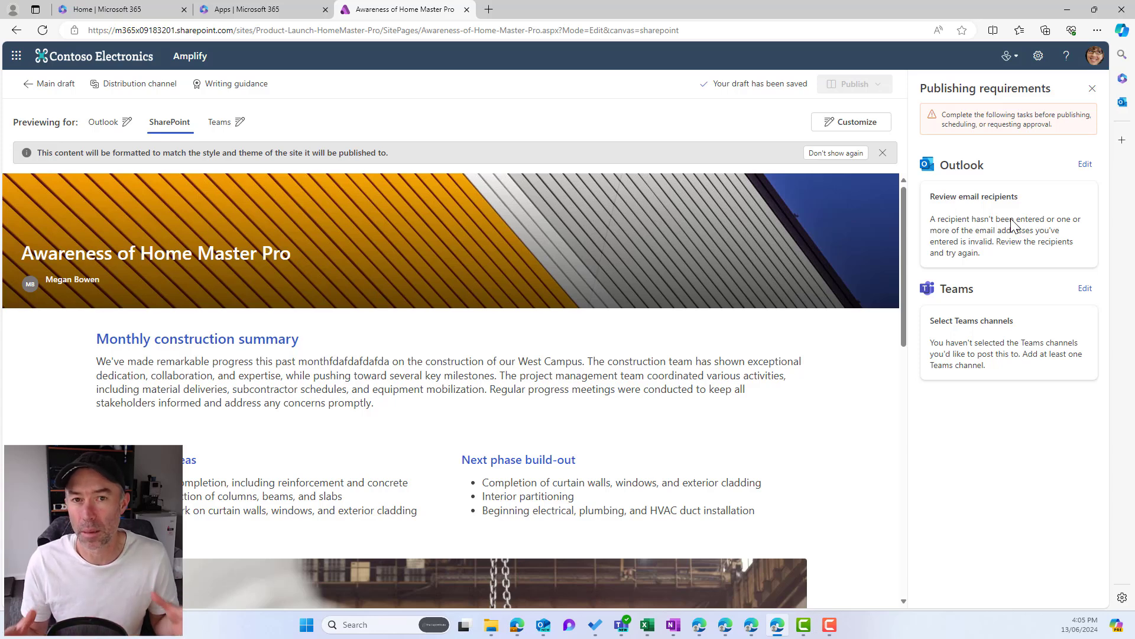
pyautogui.click(104, 122)
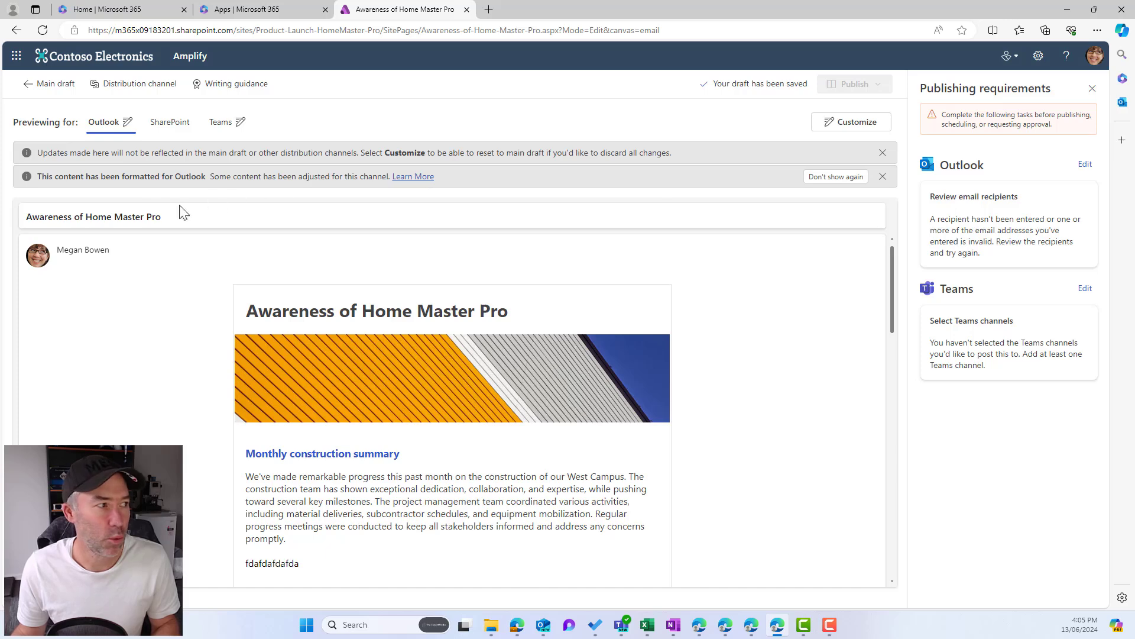
pyautogui.click(1085, 166)
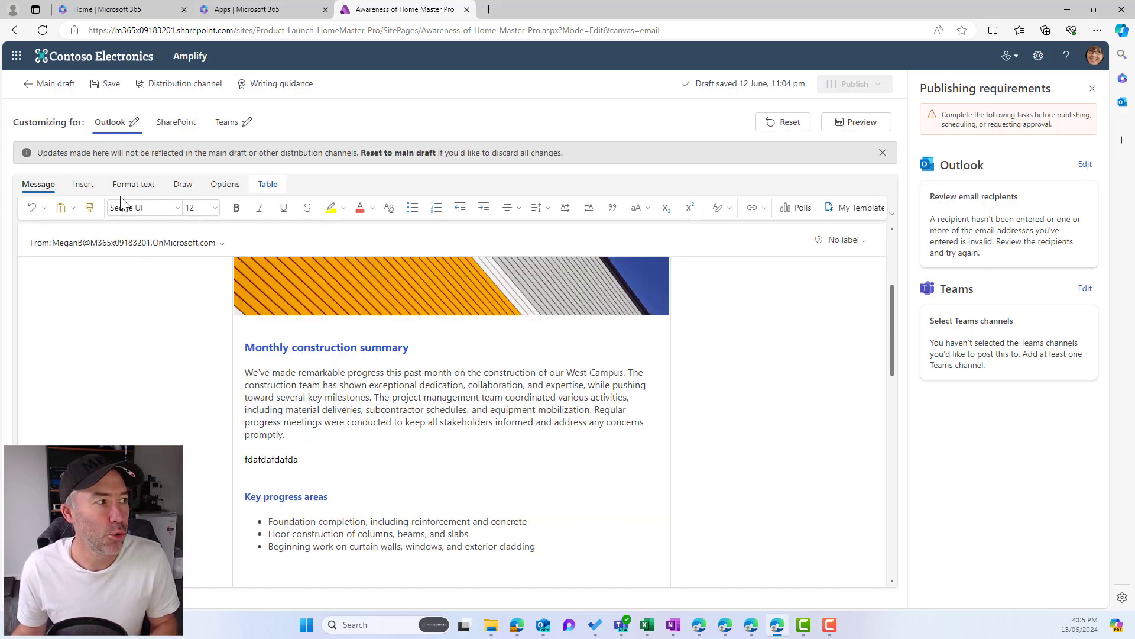
pyautogui.click(115, 249)
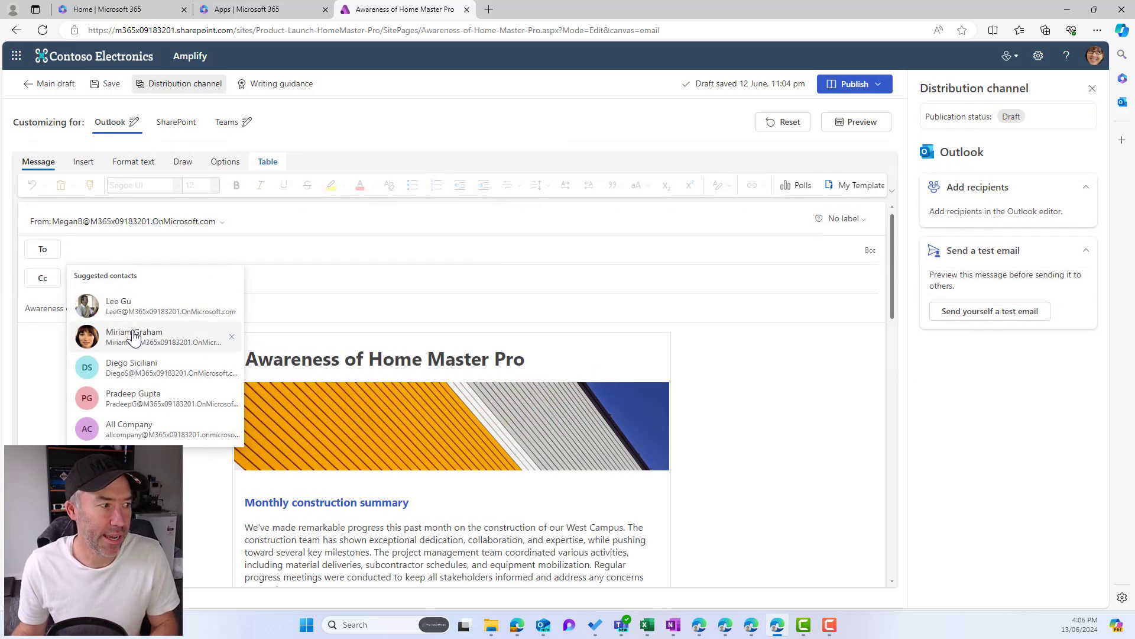
pyautogui.click(128, 427)
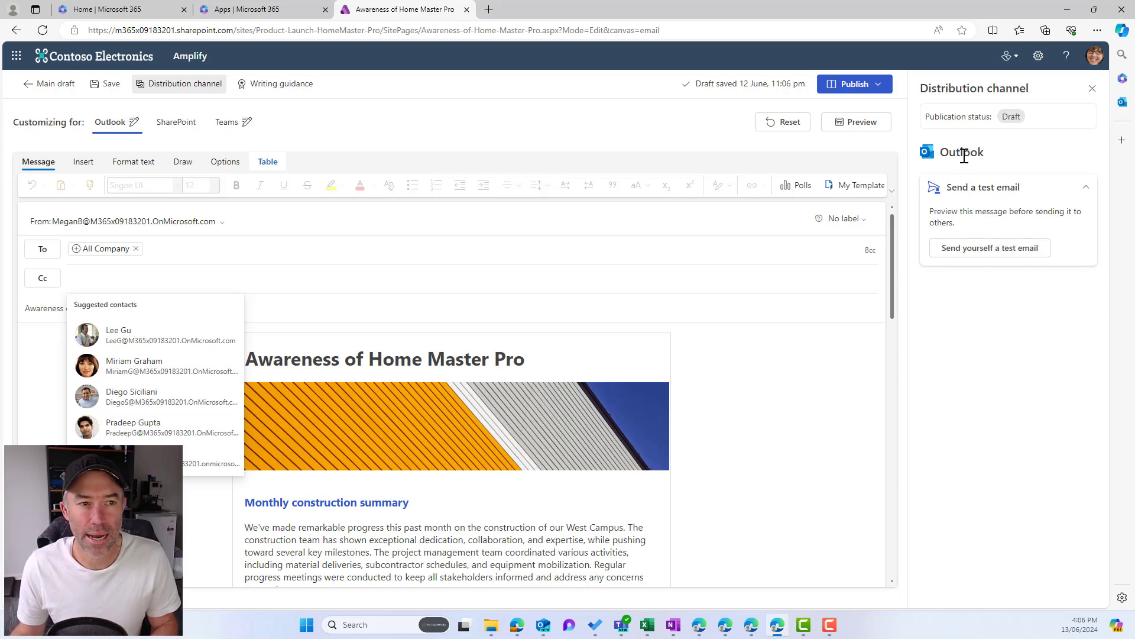
# Step: Set the Teams post's destination to the Design channel of Mark 8 Project Team and preview the post
pyautogui.click(228, 122)
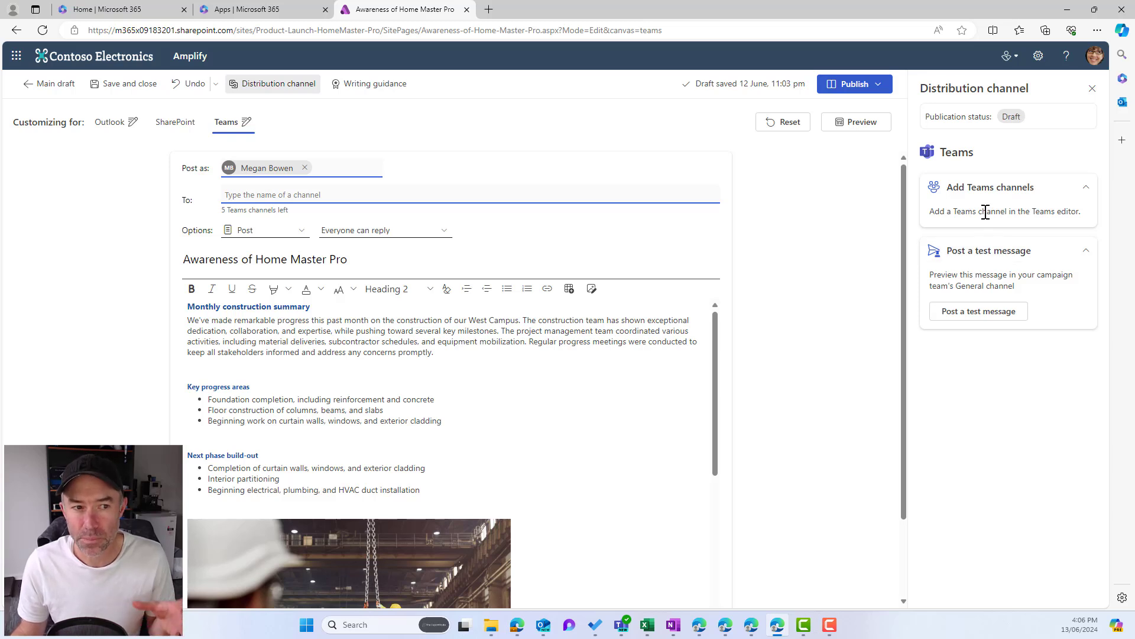
pyautogui.click(250, 196)
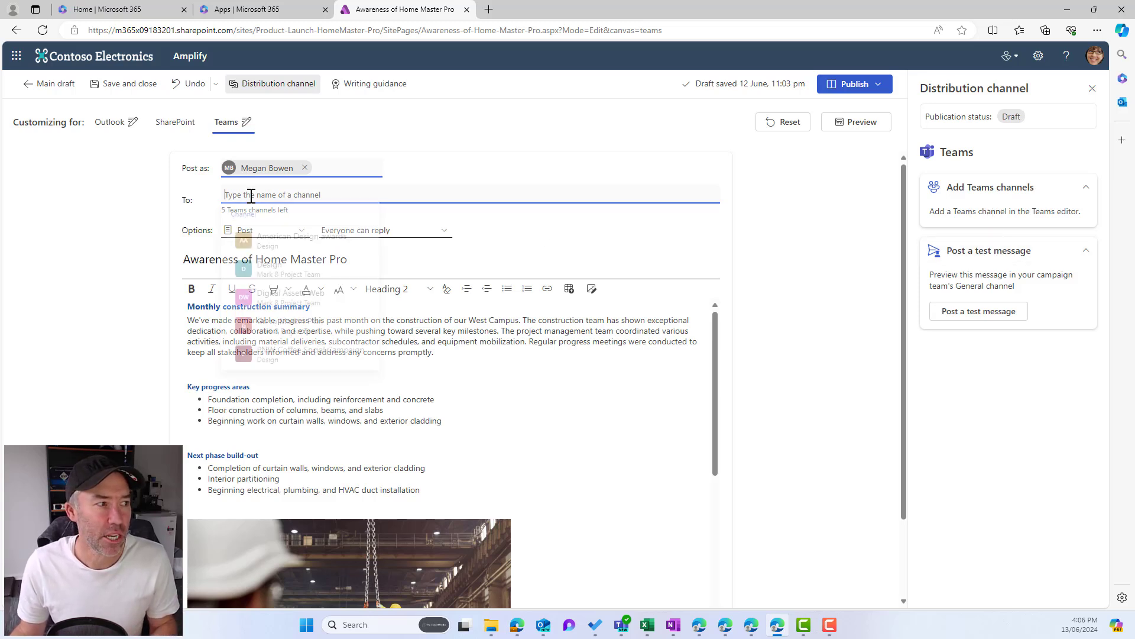
pyautogui.click(289, 304)
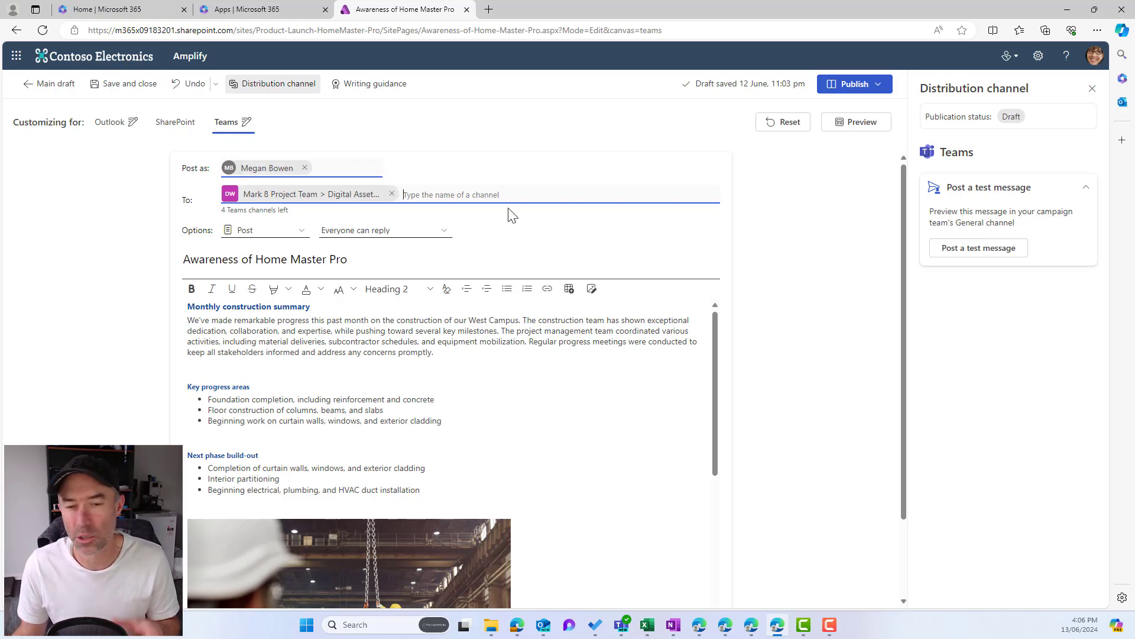
pyautogui.press('BackSpace')
pyautogui.click(857, 121)
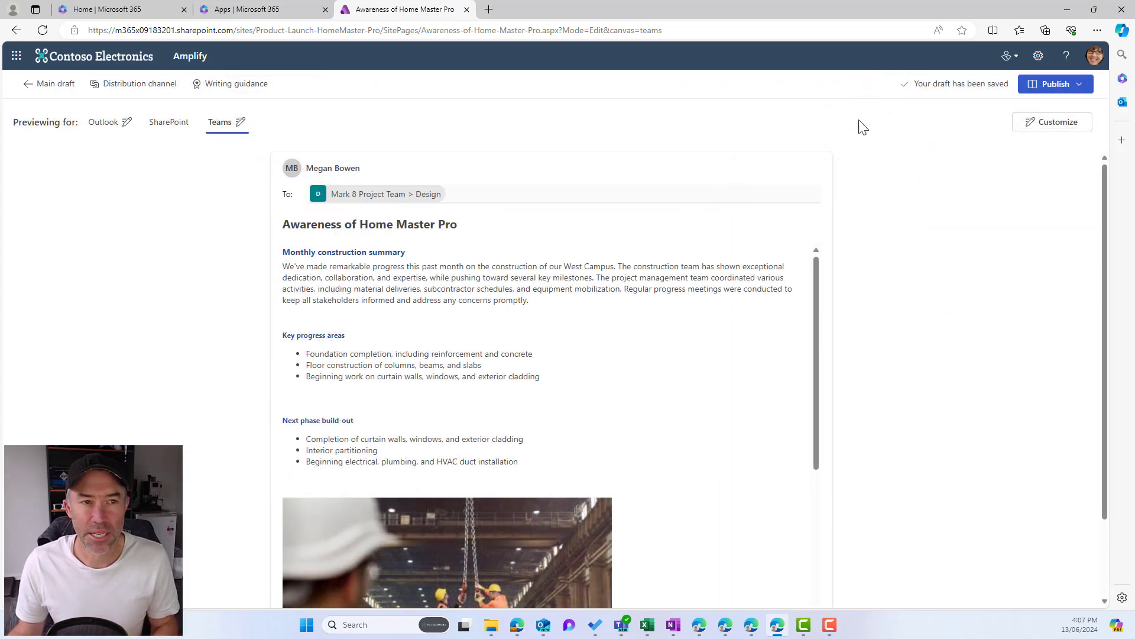
# Step: Start an approval request and review the publication summary, including the Outlook recipients, before continuing to the approver details
pyautogui.click(1057, 84)
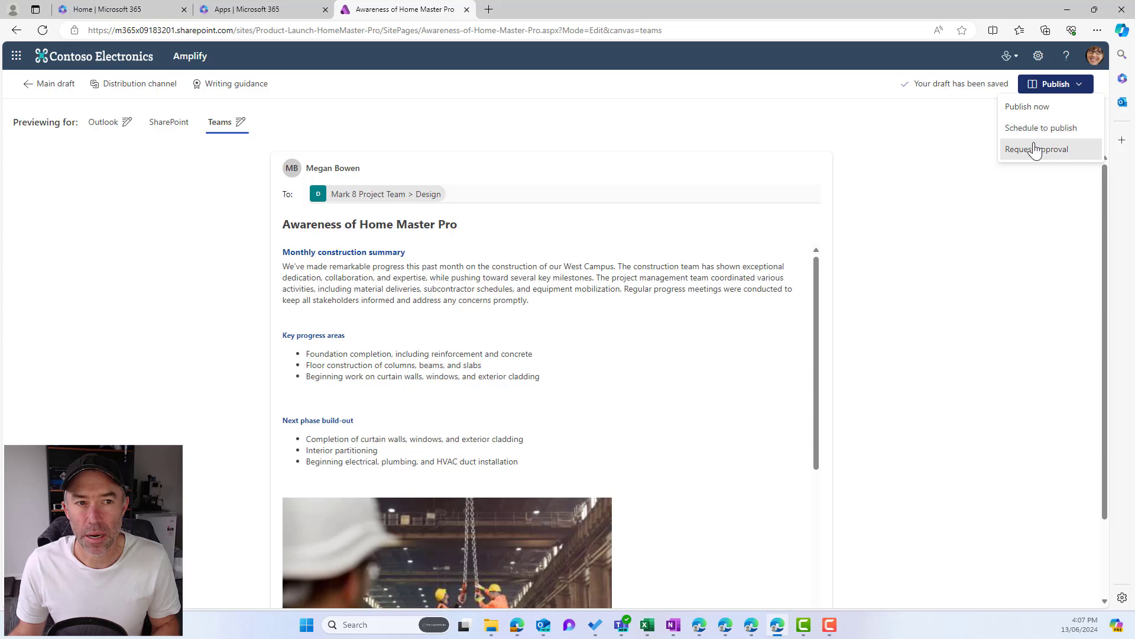
pyautogui.click(1025, 157)
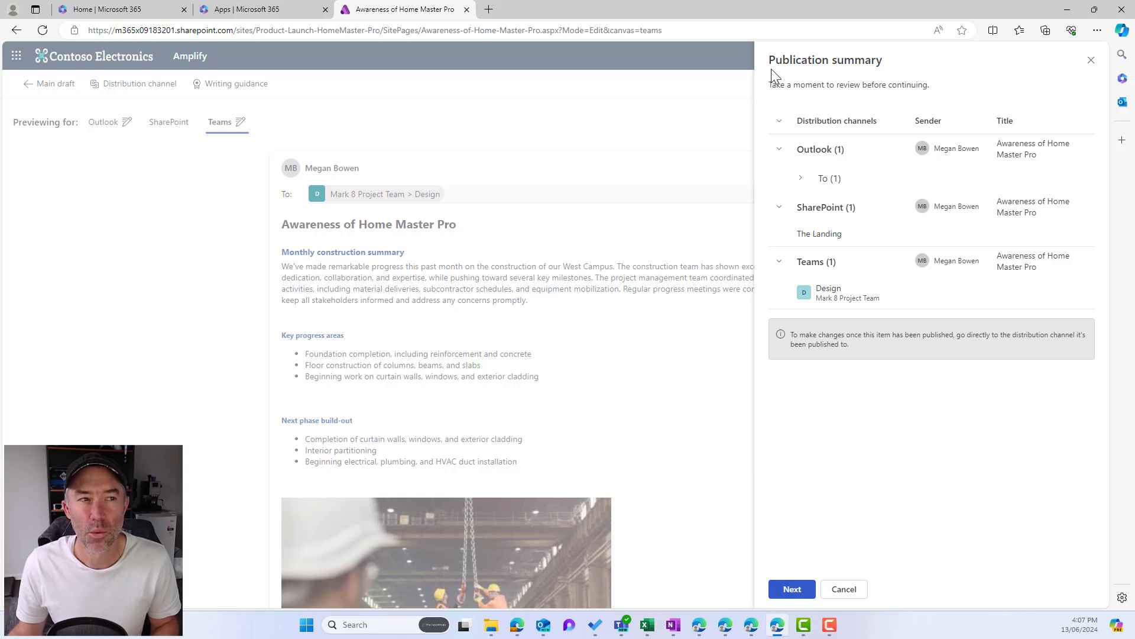
pyautogui.moveTo(771, 69); pyautogui.dragTo(1029, 337)
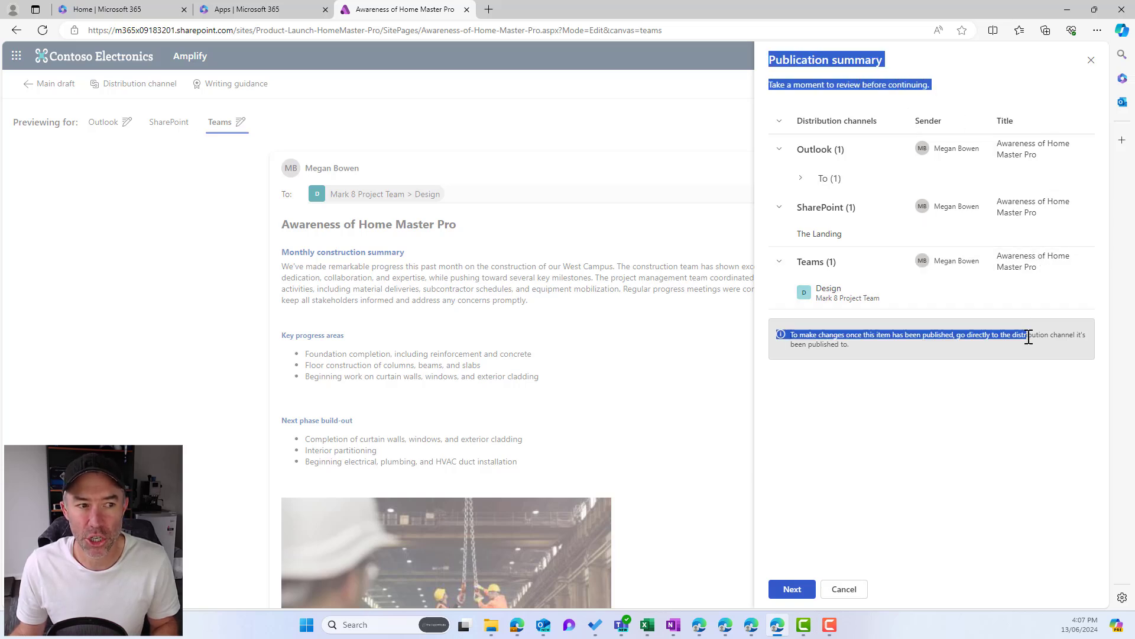
pyautogui.click(1014, 439)
pyautogui.click(800, 178)
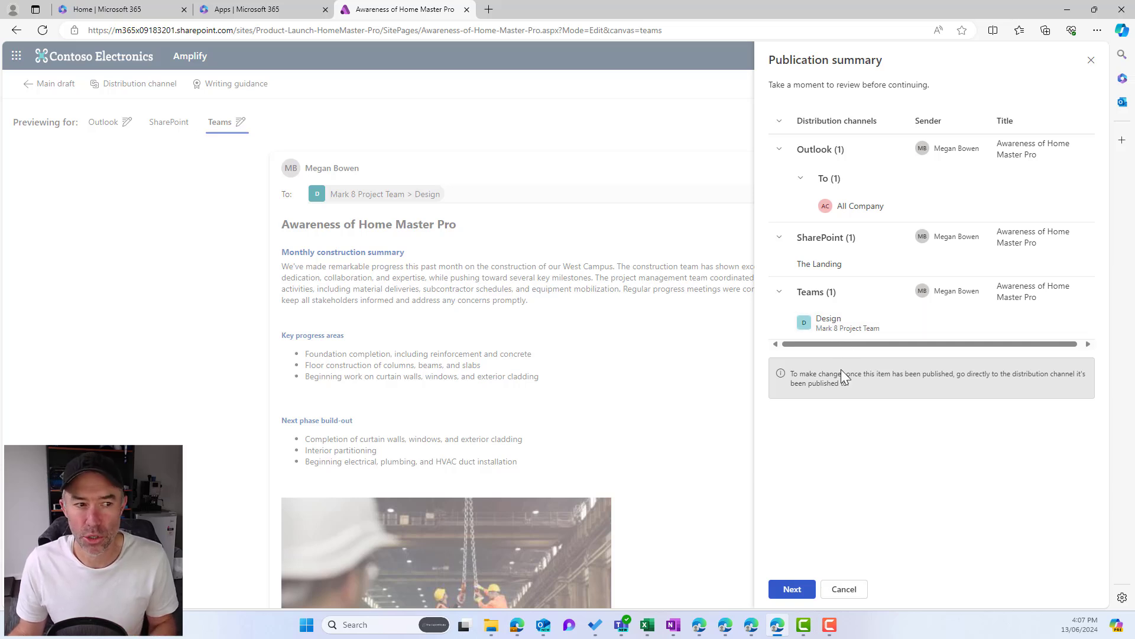
pyautogui.click(799, 591)
# Step: Try out the approvers field and the Require response from all and Mark as important options, then cancel the approval request
pyautogui.click(946, 133)
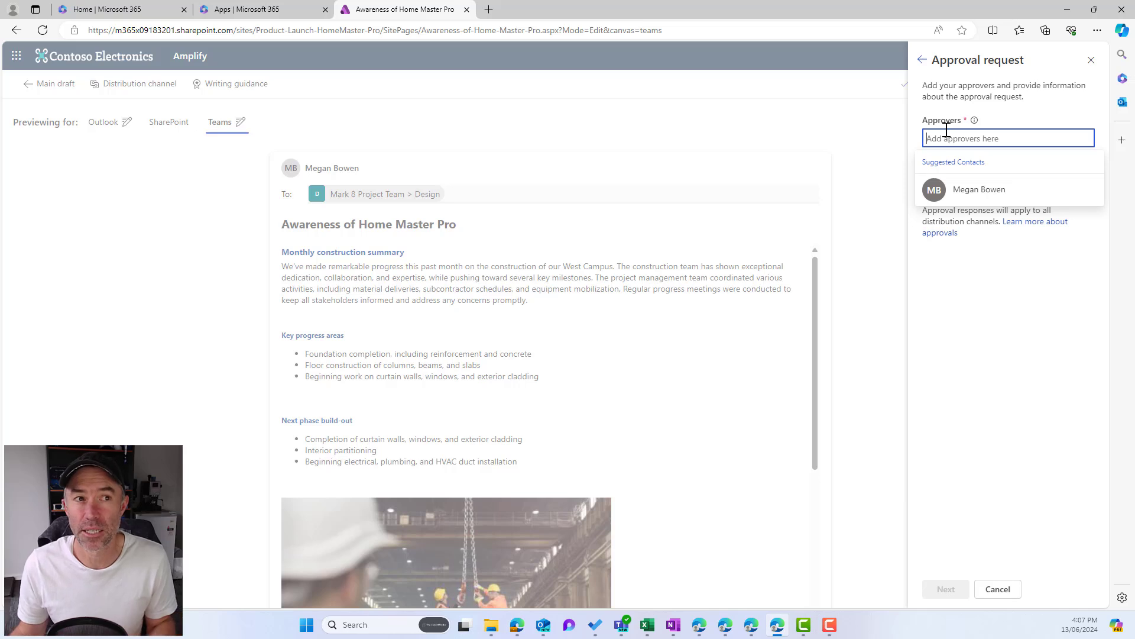
pyautogui.click(1012, 126)
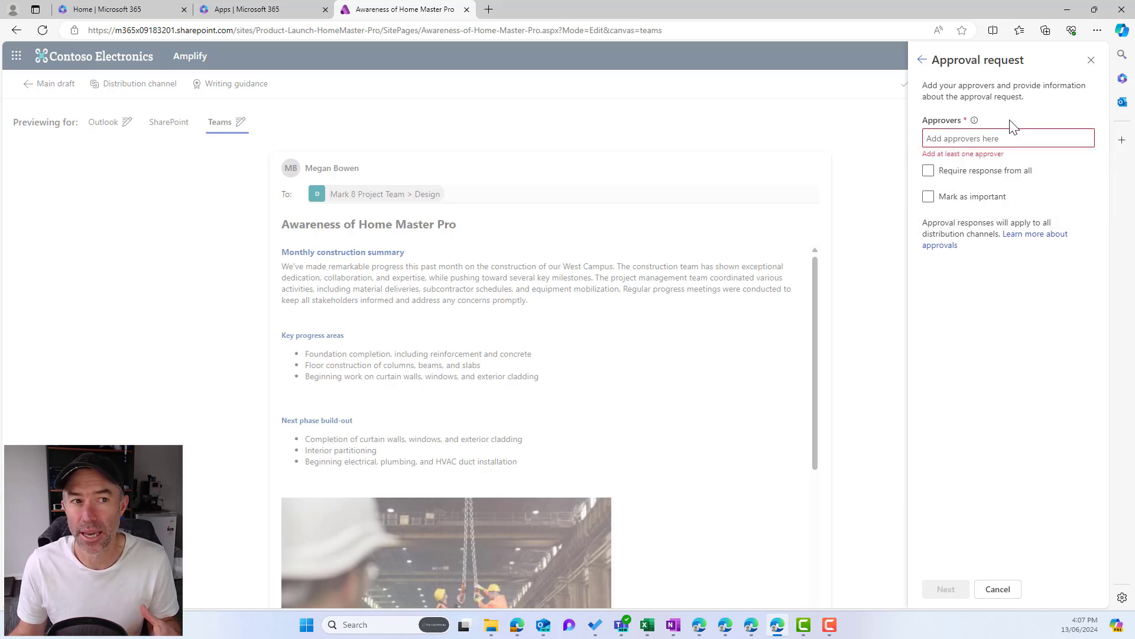
pyautogui.click(985, 175)
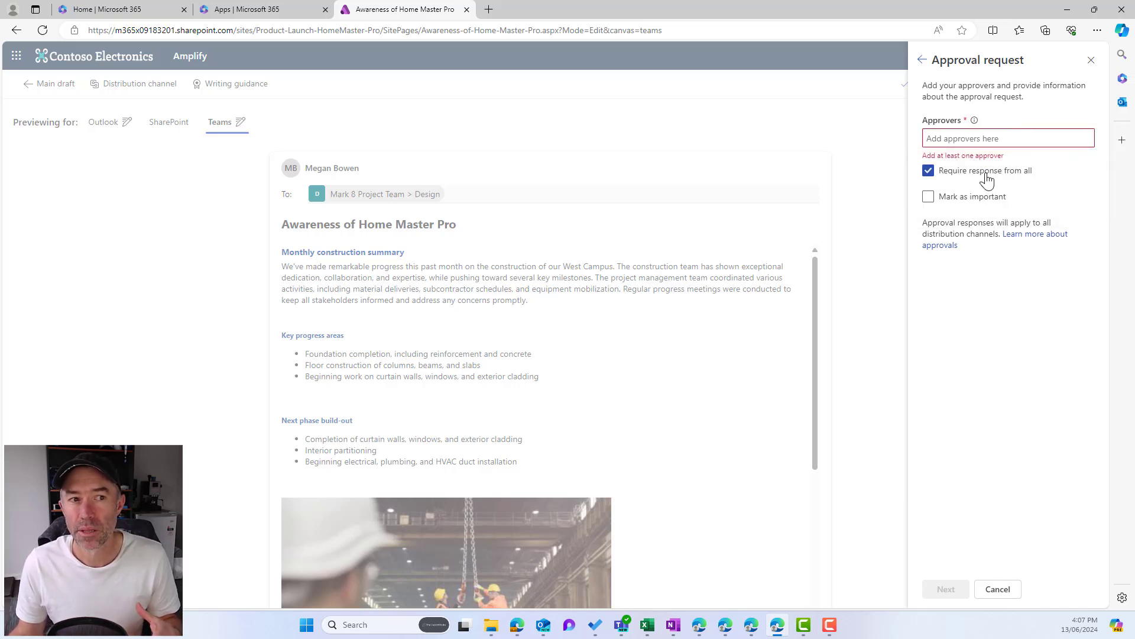
pyautogui.click(957, 200)
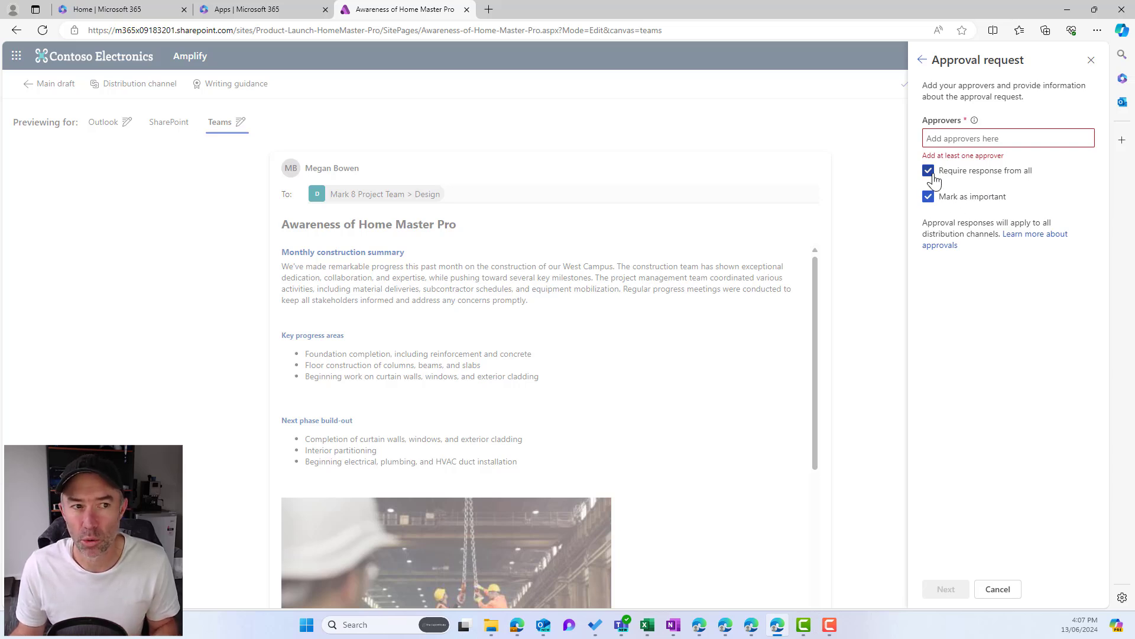
pyautogui.click(932, 175)
pyautogui.click(930, 197)
pyautogui.click(922, 60)
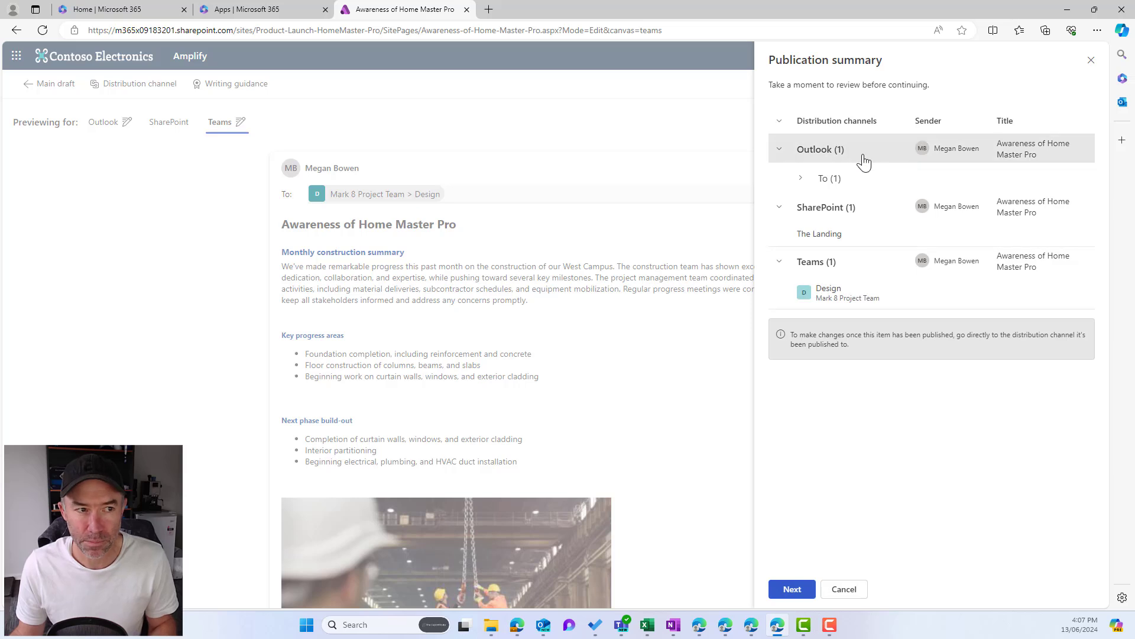
pyautogui.click(850, 589)
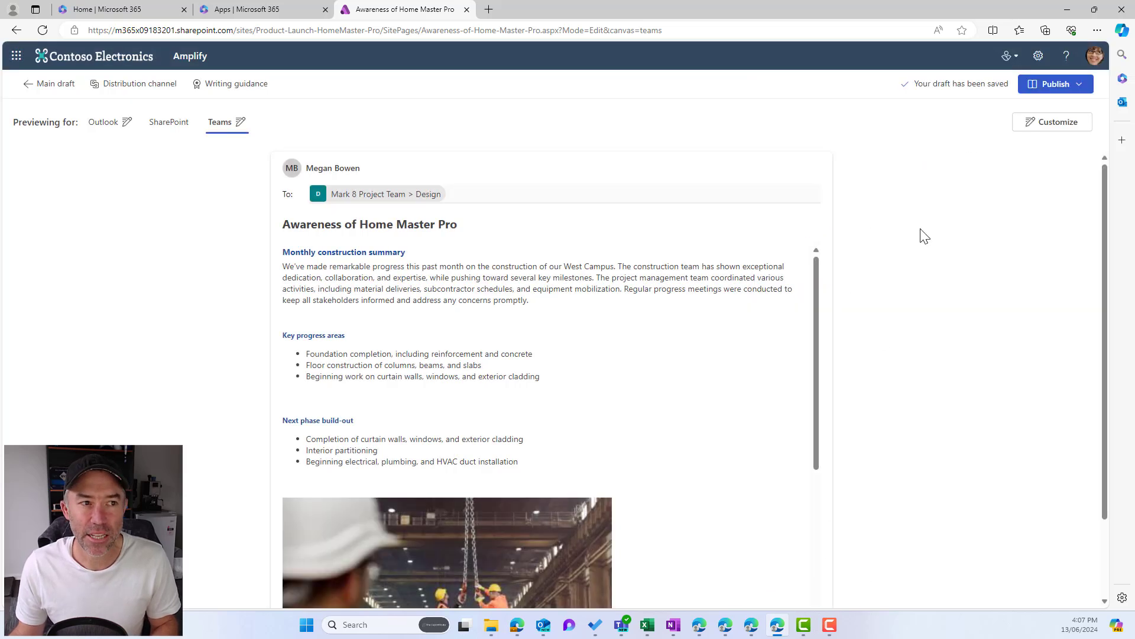
# Step: Examine the date and time options for scheduling the publication and cancel without setting a schedule
pyautogui.click(1054, 91)
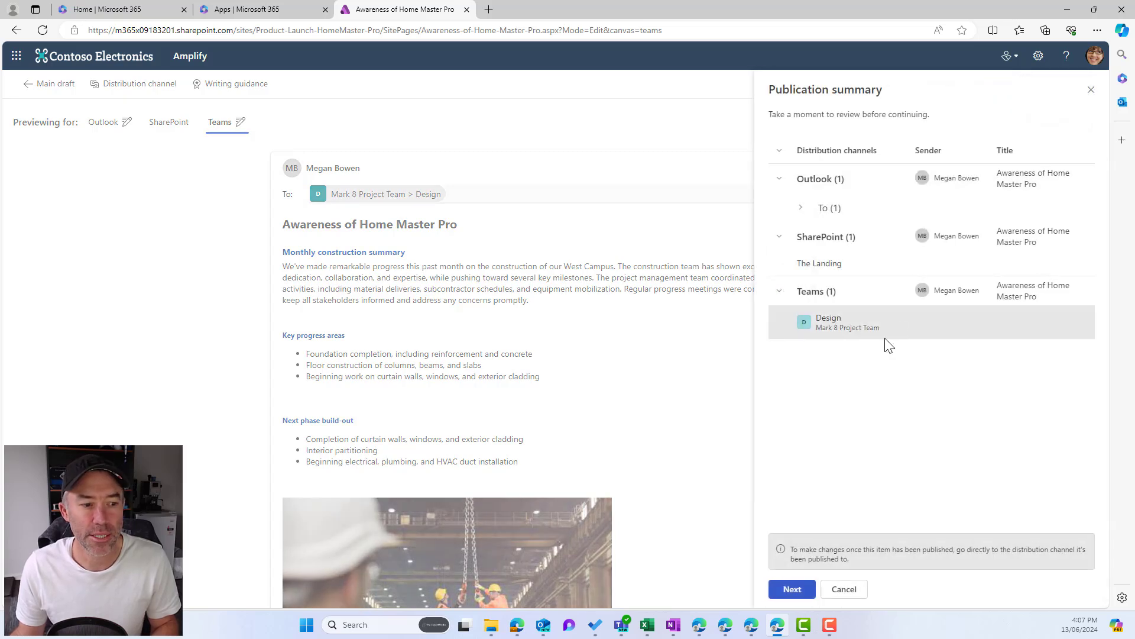
pyautogui.click(792, 590)
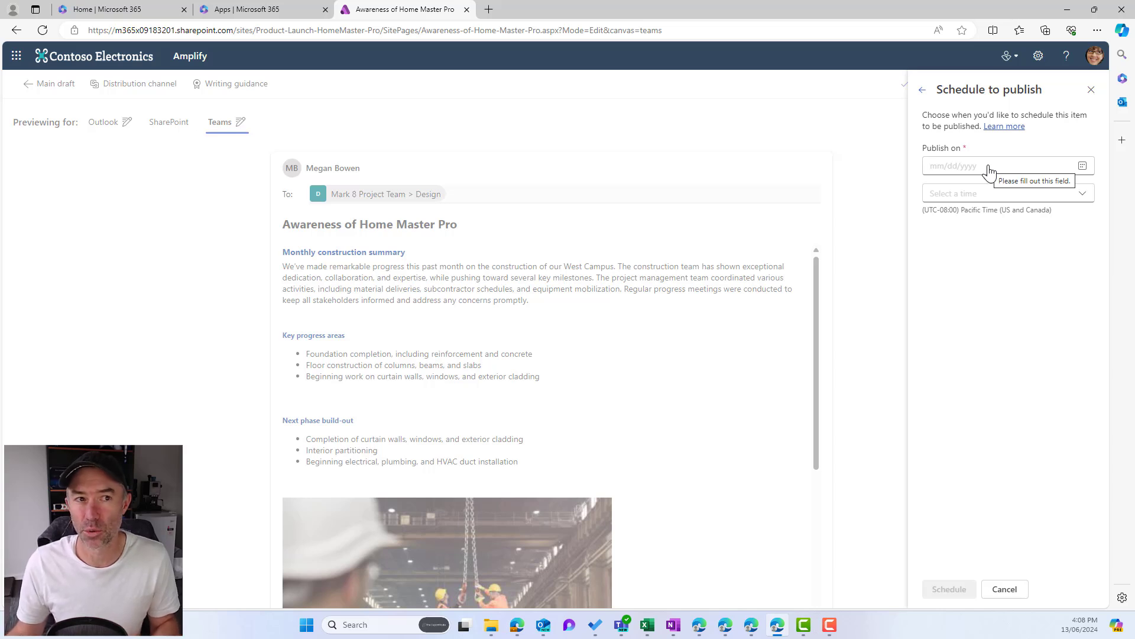
pyautogui.click(923, 90)
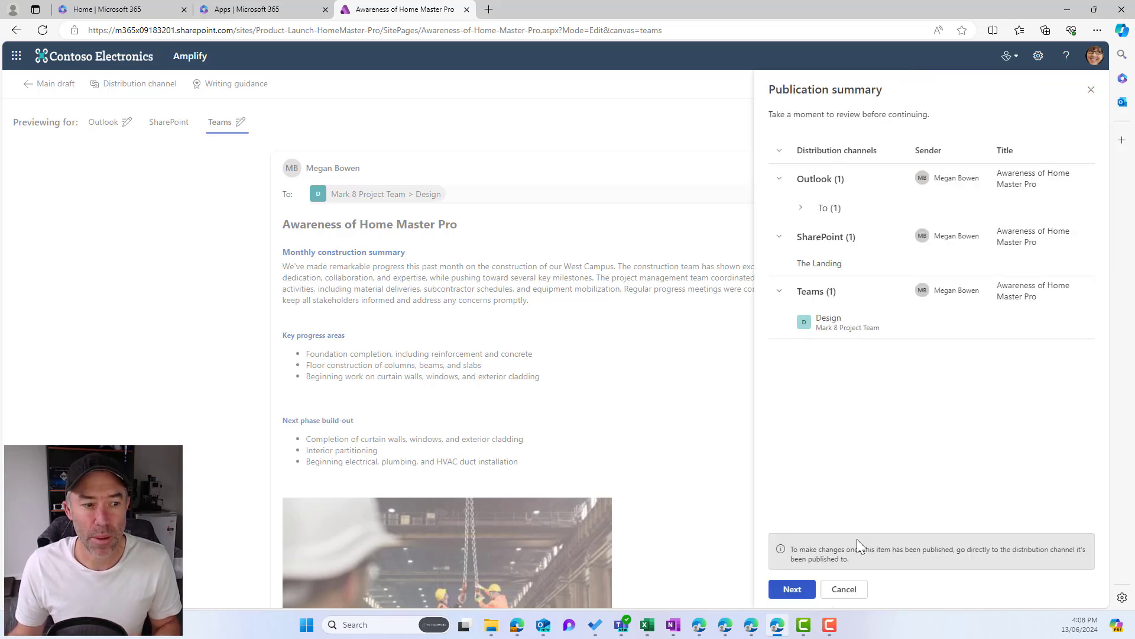
pyautogui.click(852, 589)
# Step: Publish the publication immediately to its Outlook, SharePoint and Teams channels and follow the status in the publishing details
pyautogui.click(1081, 84)
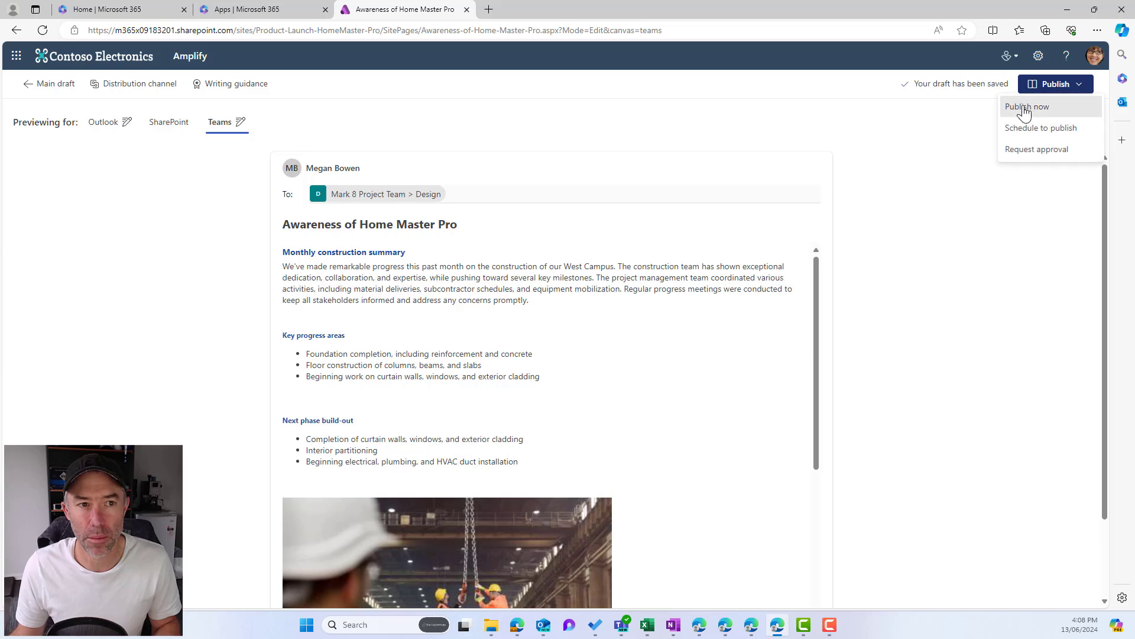
pyautogui.click(1026, 107)
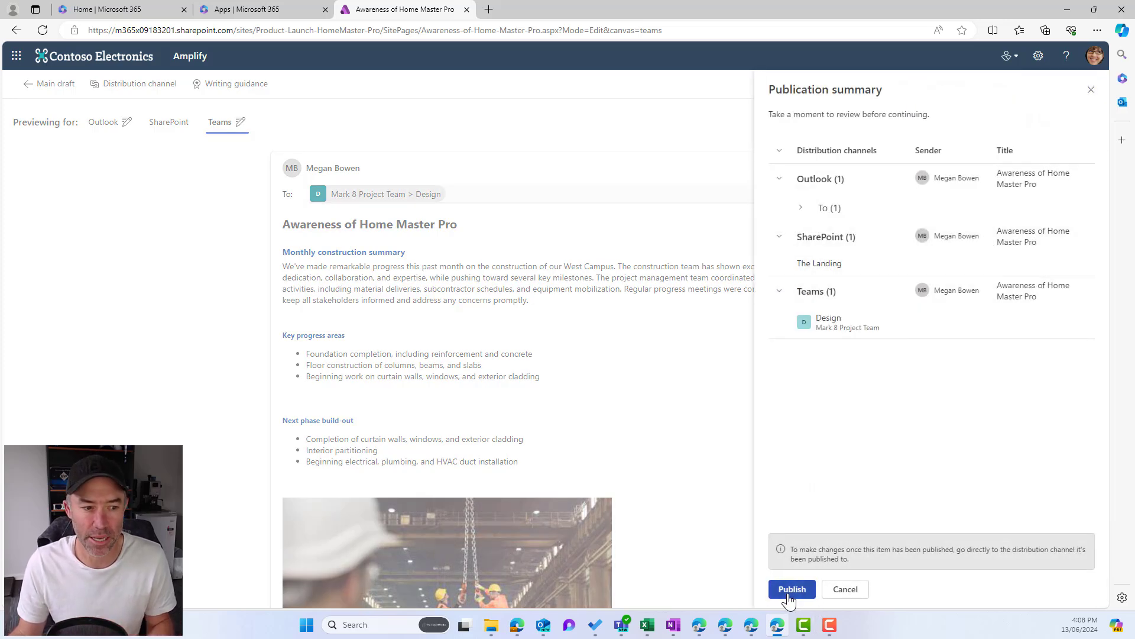
pyautogui.click(788, 597)
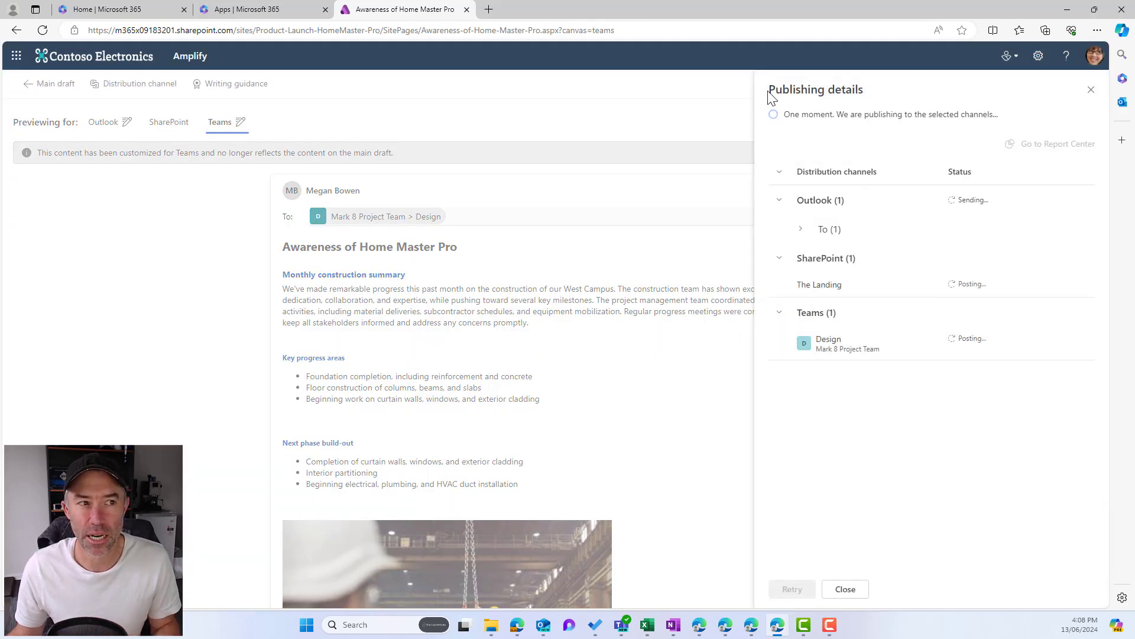
pyautogui.moveTo(770, 94); pyautogui.dragTo(952, 430)
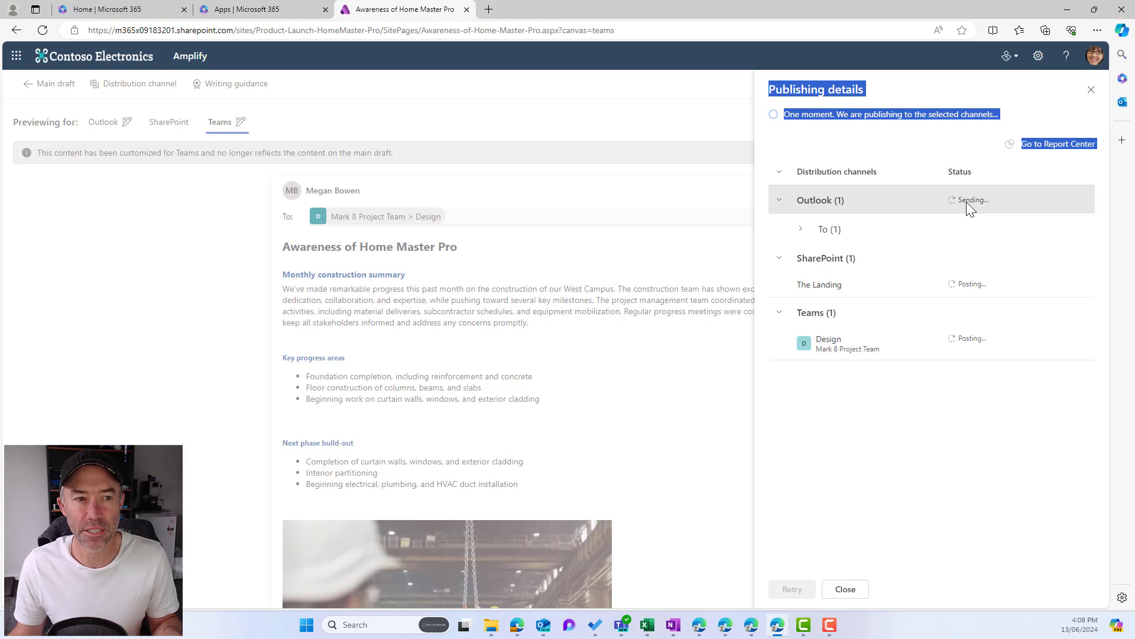
pyautogui.click(996, 412)
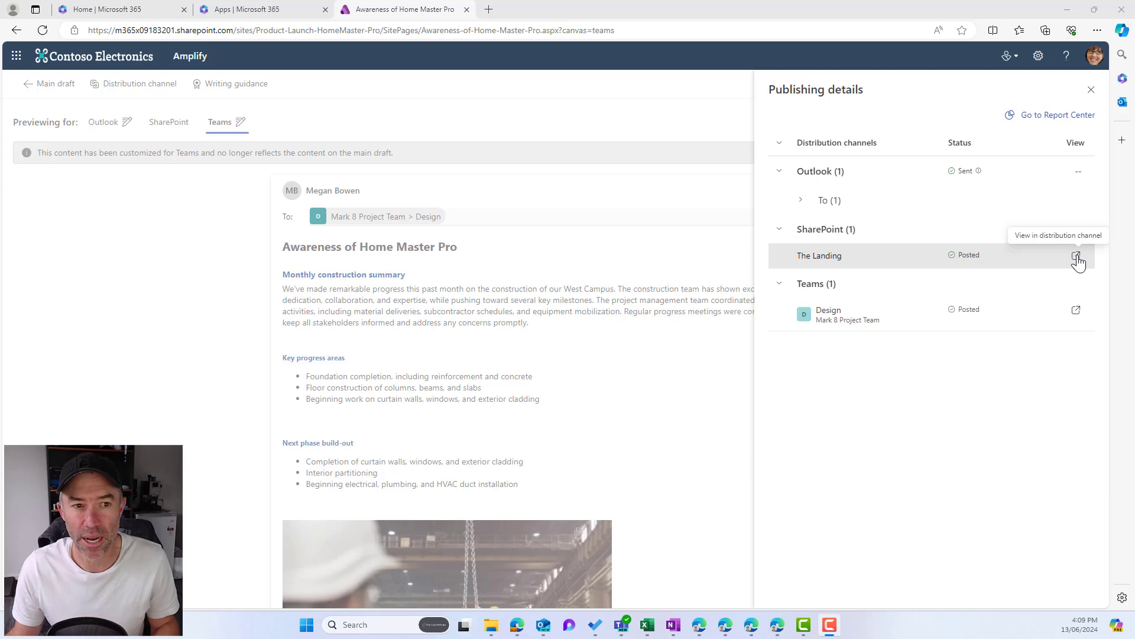
# Step: Open the published SharePoint page and the Teams post from the publishing details, using the Teams web app
pyautogui.click(1076, 258)
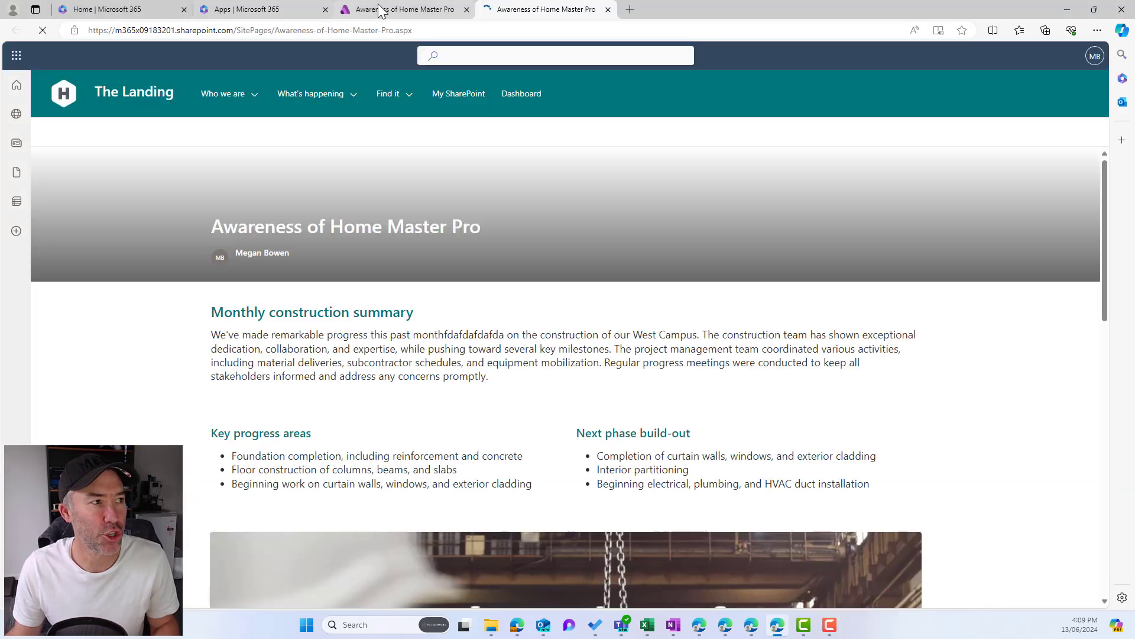
pyautogui.click(379, 9)
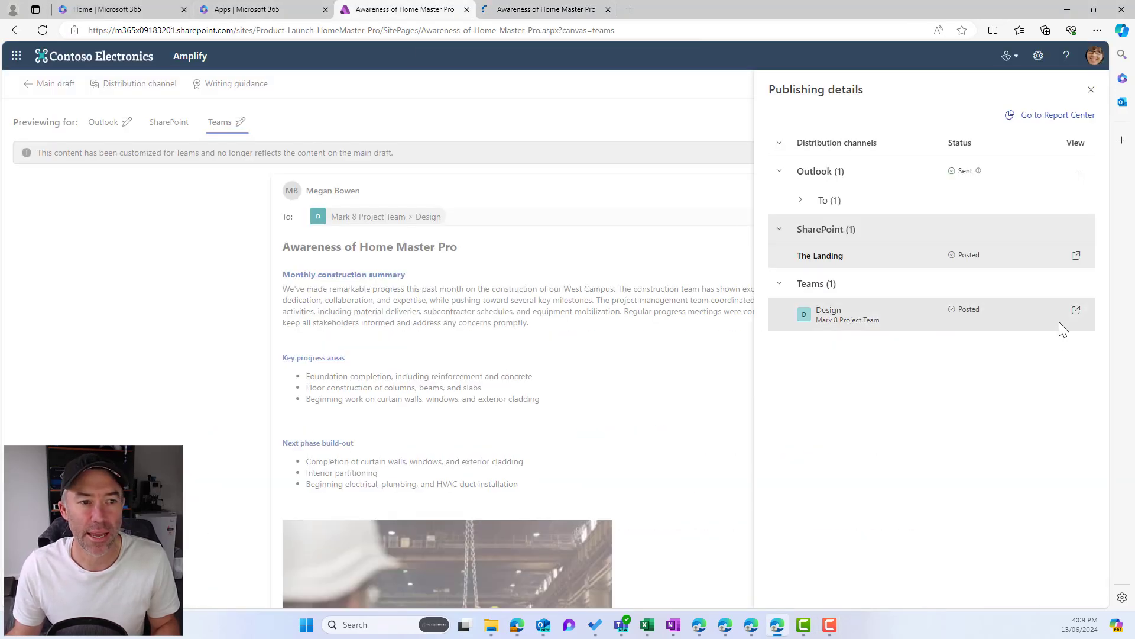
pyautogui.click(1077, 311)
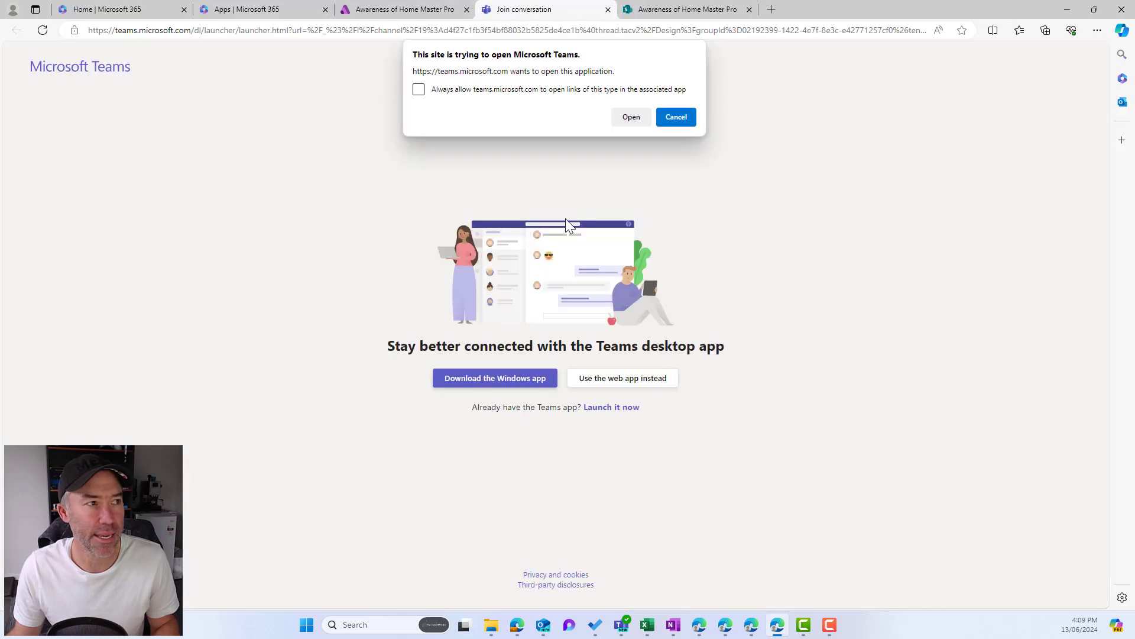
pyautogui.click(668, 118)
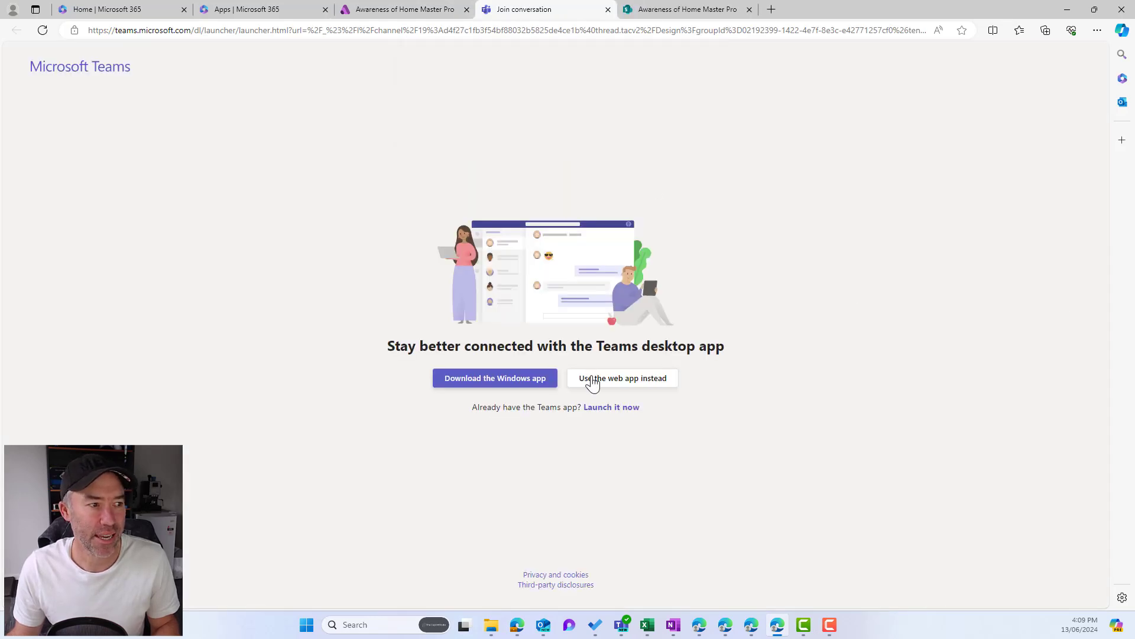
pyautogui.click(633, 385)
# Step: Review the published Awareness of Home Master Pro page on The Landing site, including its address and full content
pyautogui.click(658, 8)
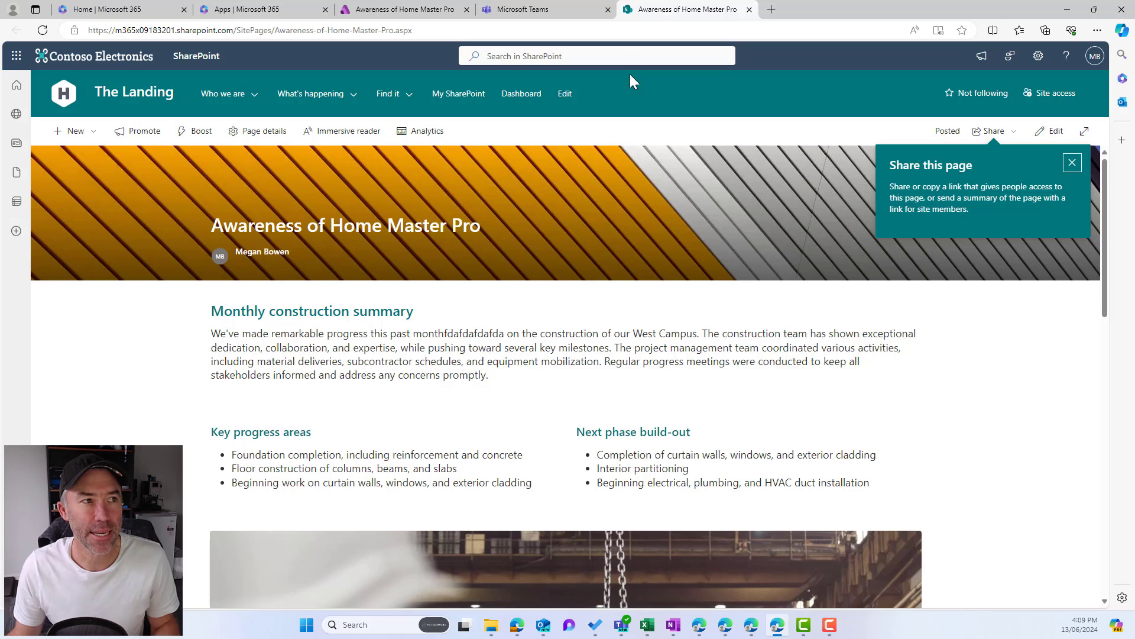
pyautogui.click(1072, 163)
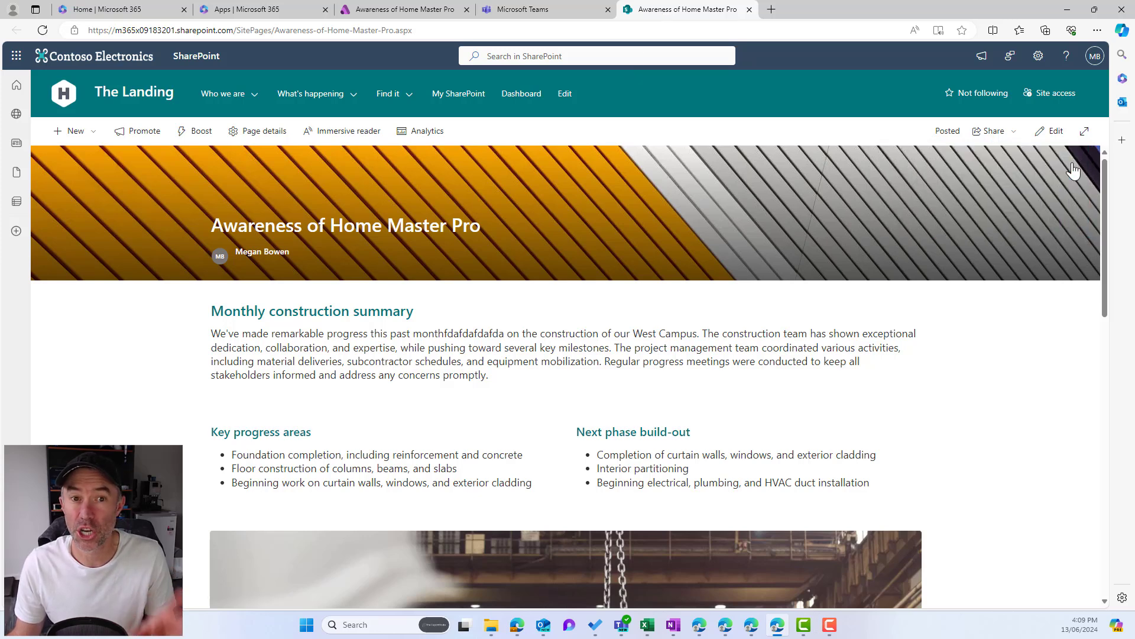
pyautogui.doubleClick(247, 30)
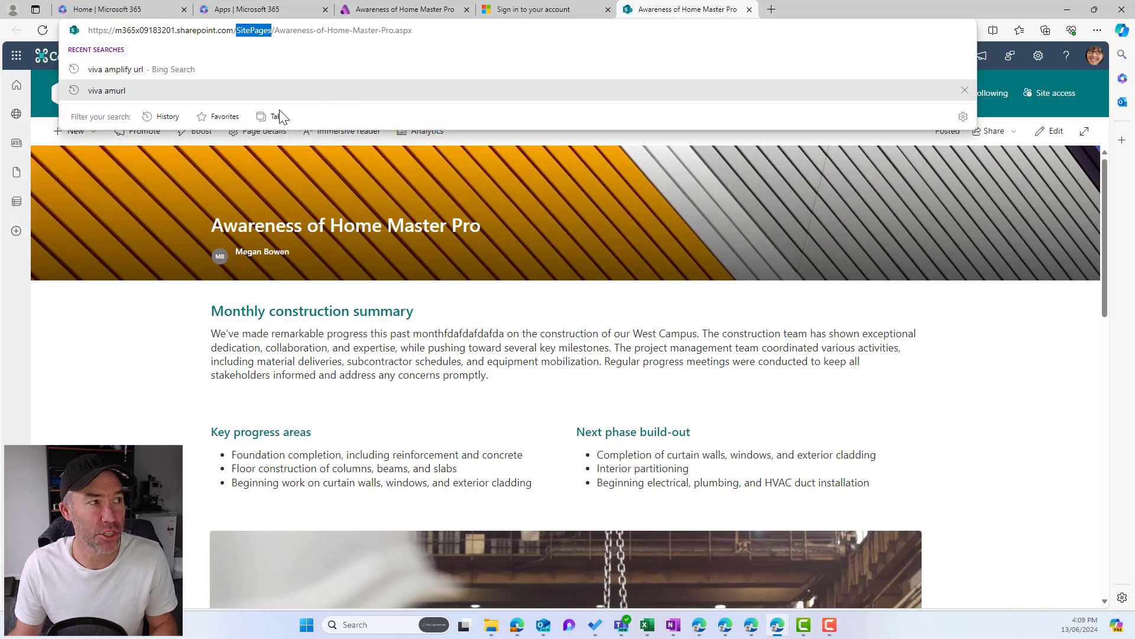
pyautogui.click(197, 30)
pyautogui.click(540, 337)
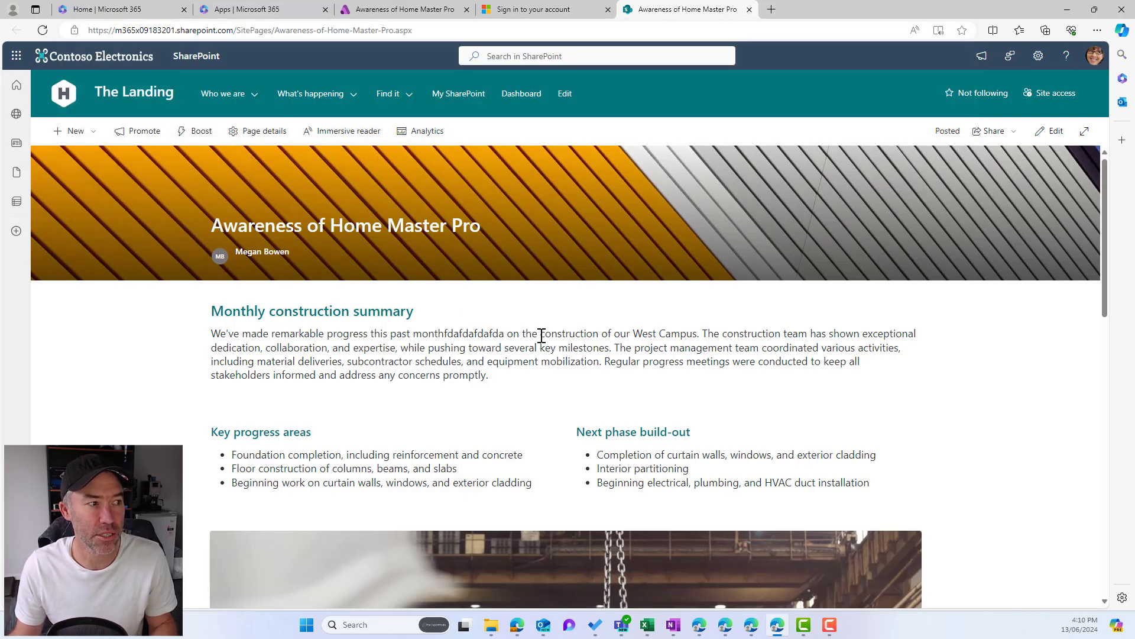
pyautogui.scroll(-9, 541, 338)
pyautogui.scroll(-4, 543, 334)
pyautogui.scroll(10, 542, 333)
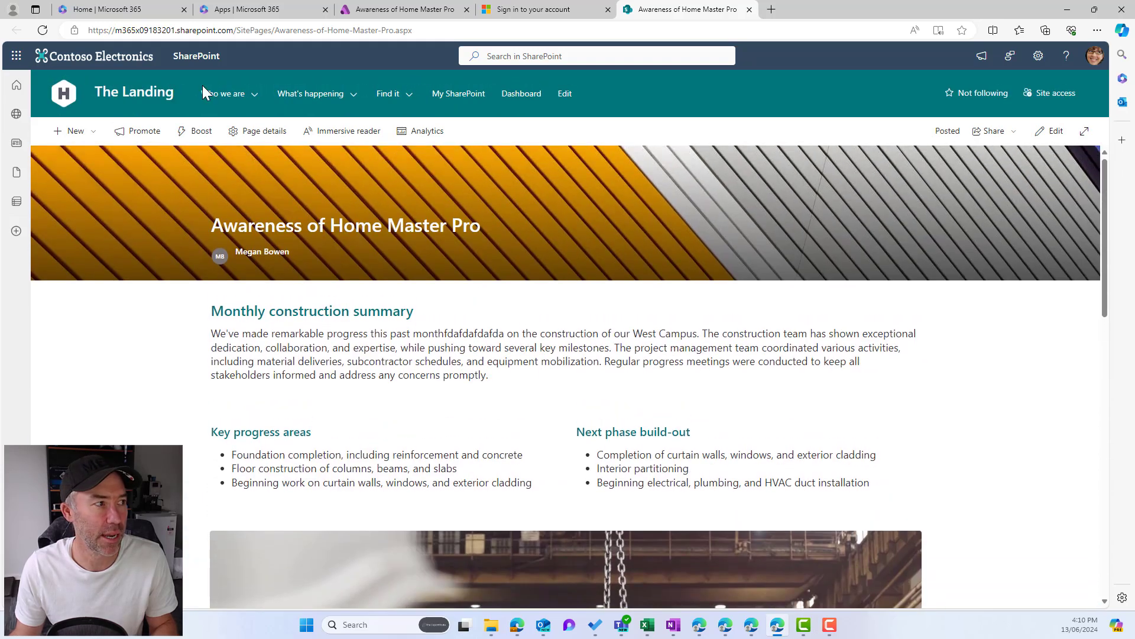
# Step: Go to The Landing's home page and look for the published item under Company news
pyautogui.click(137, 97)
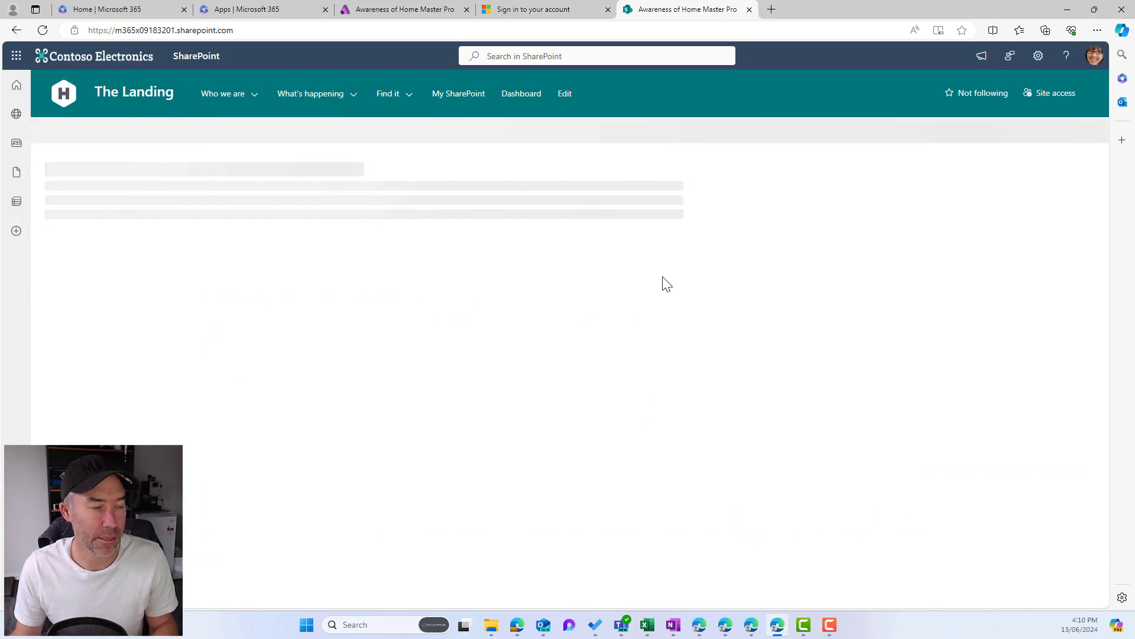
pyautogui.scroll(-4, 663, 278)
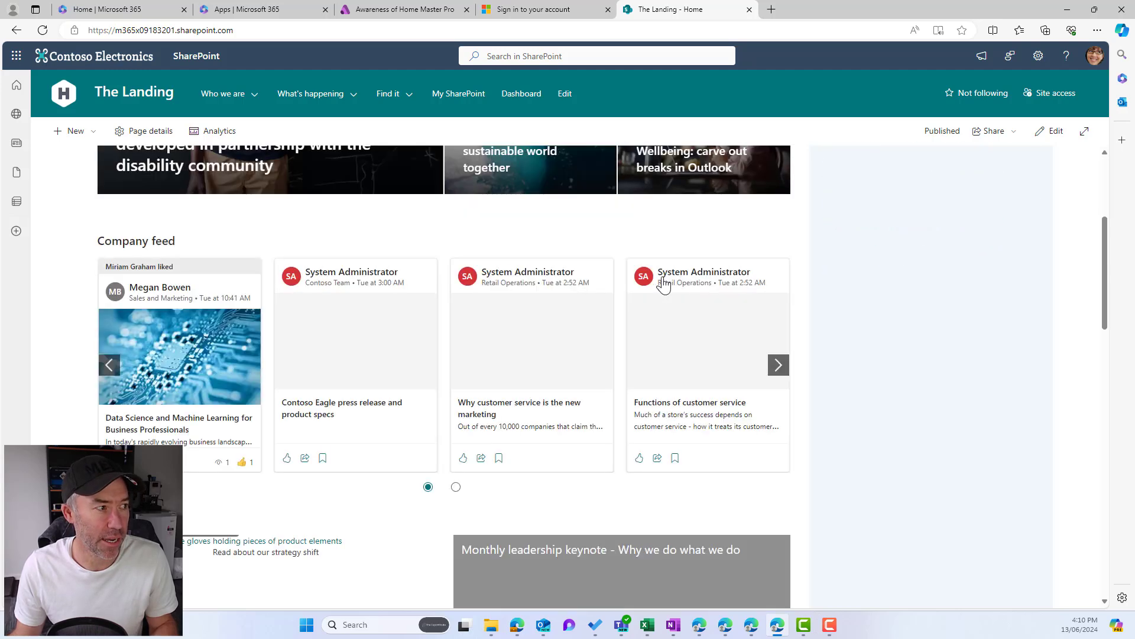
pyautogui.scroll(-8, 663, 285)
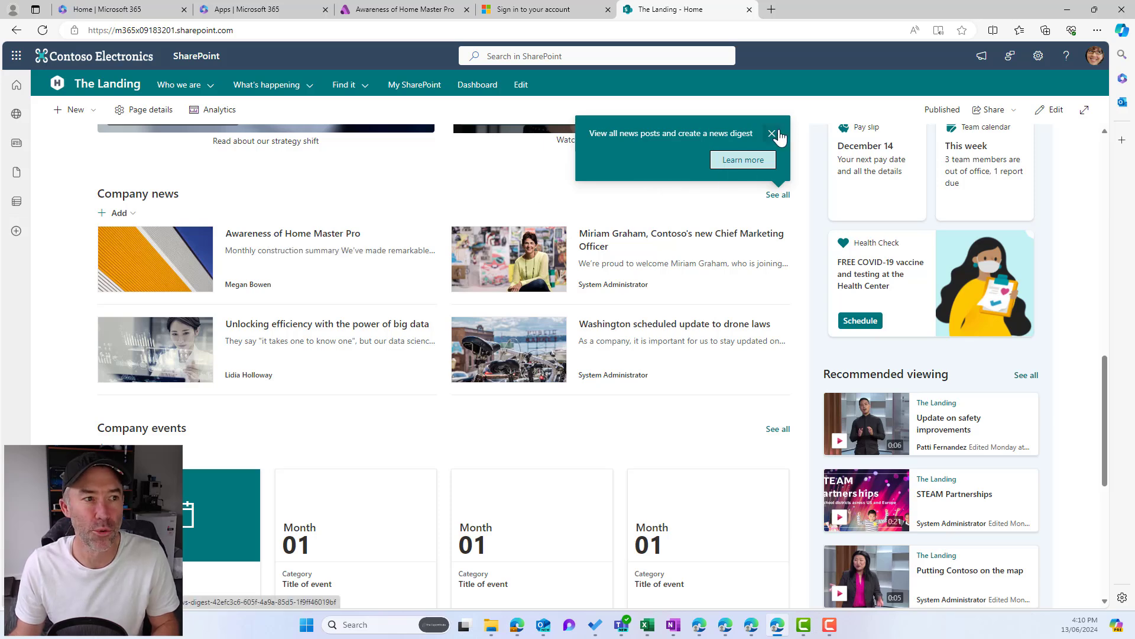
# Step: Switch to Teams and read the full Awareness of Home Master Pro post in the Design channel
pyautogui.click(535, 17)
pyautogui.click(590, 326)
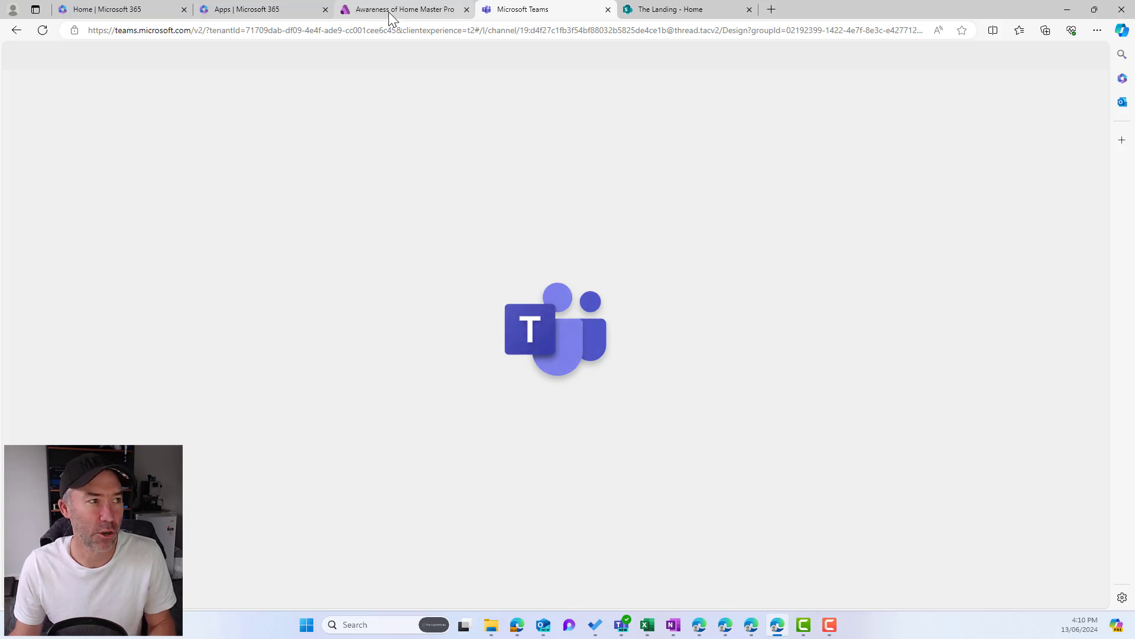
pyautogui.moveTo(388, 13)
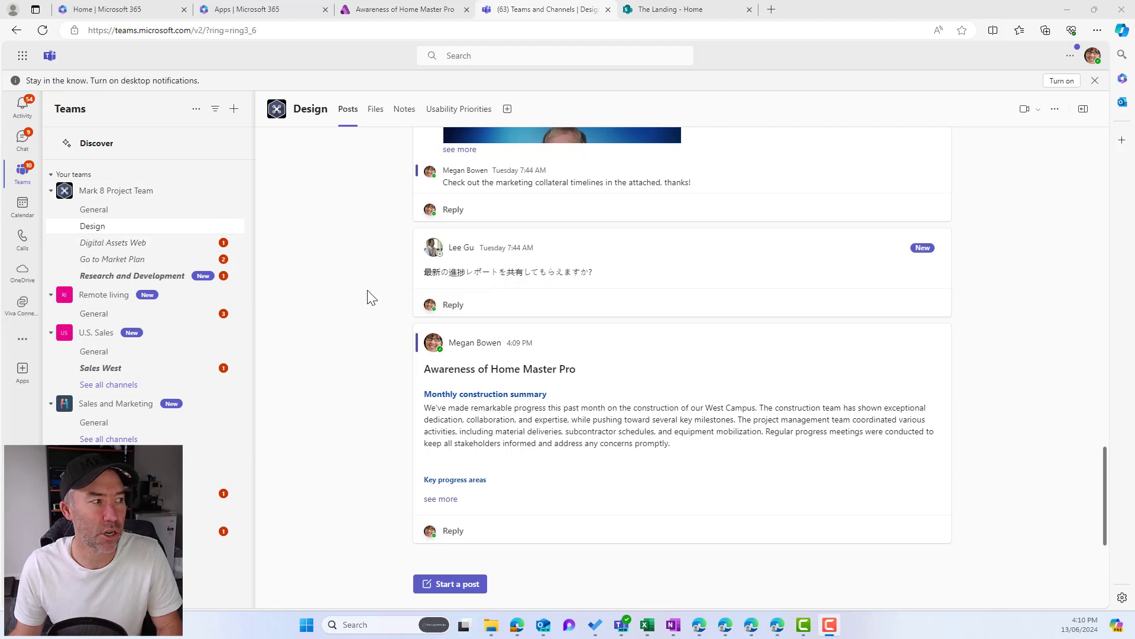
pyautogui.moveTo(418, 369); pyautogui.dragTo(652, 393)
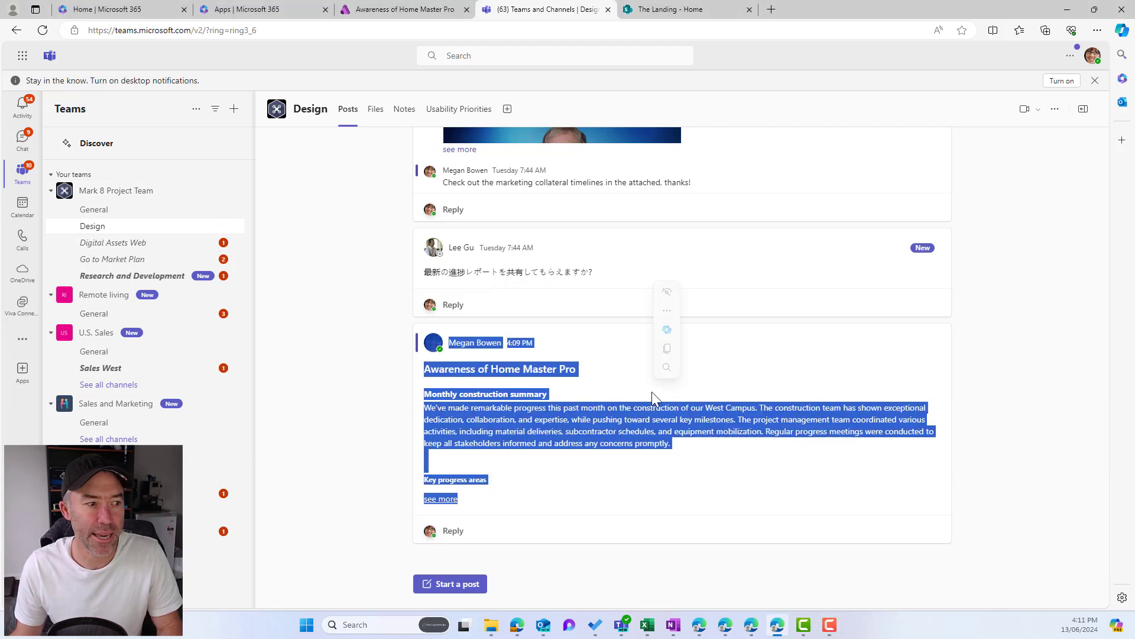
pyautogui.click(444, 499)
pyautogui.scroll(8, 482, 455)
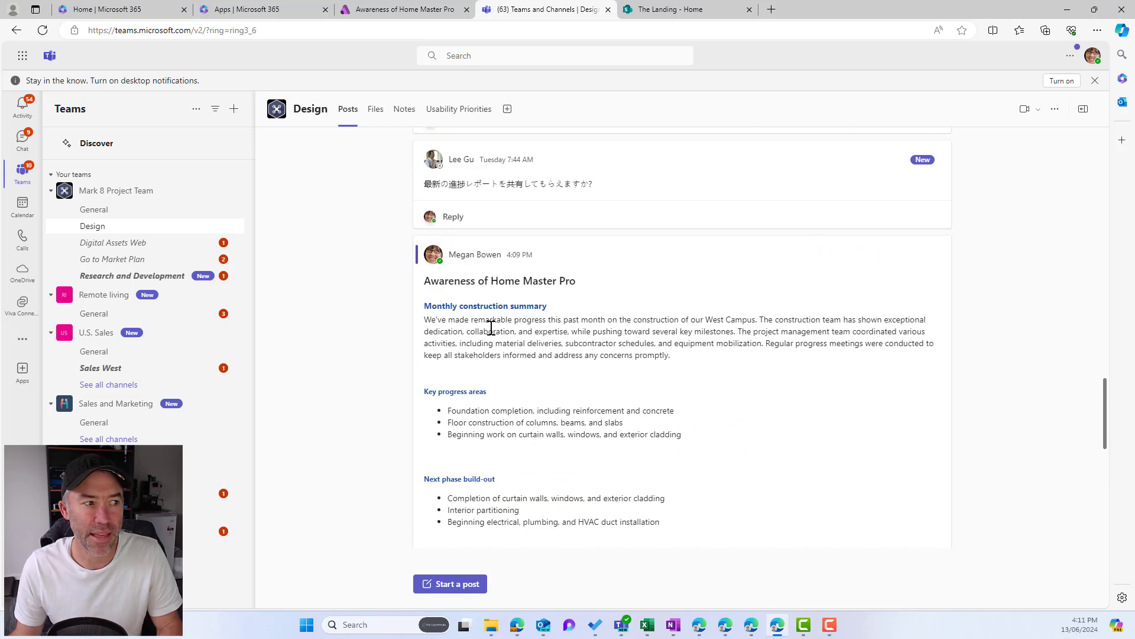
pyautogui.scroll(-4, 493, 331)
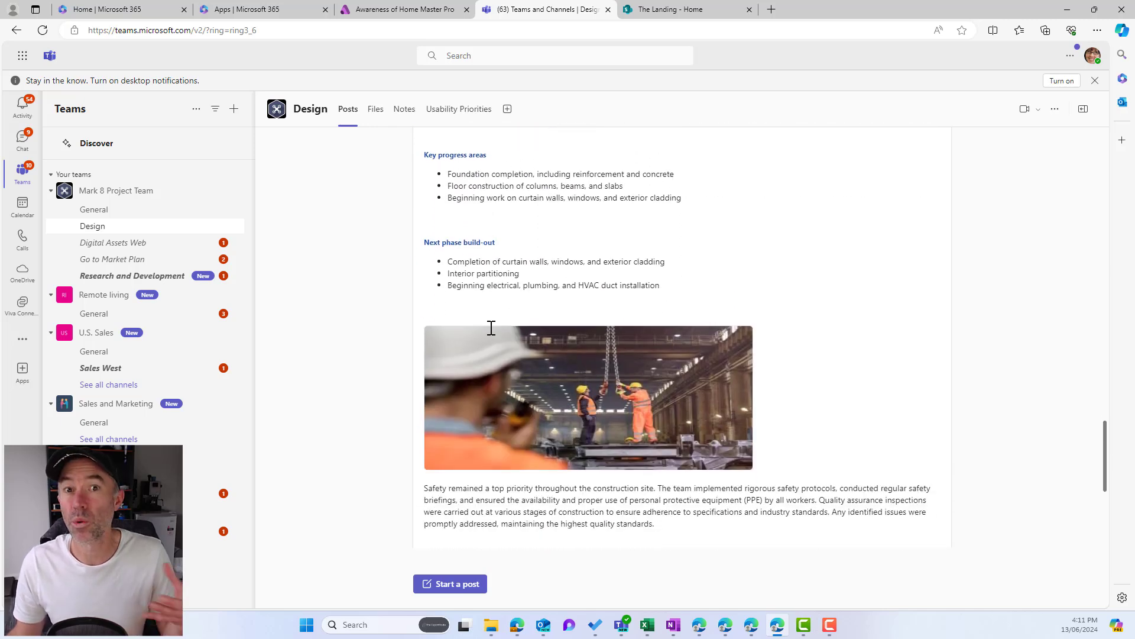
# Step: Check the Teams post's image, table and closing numbered list, and look back through the earlier Design channel posts
pyautogui.scroll(3, 491, 328)
pyautogui.scroll(-6, 489, 329)
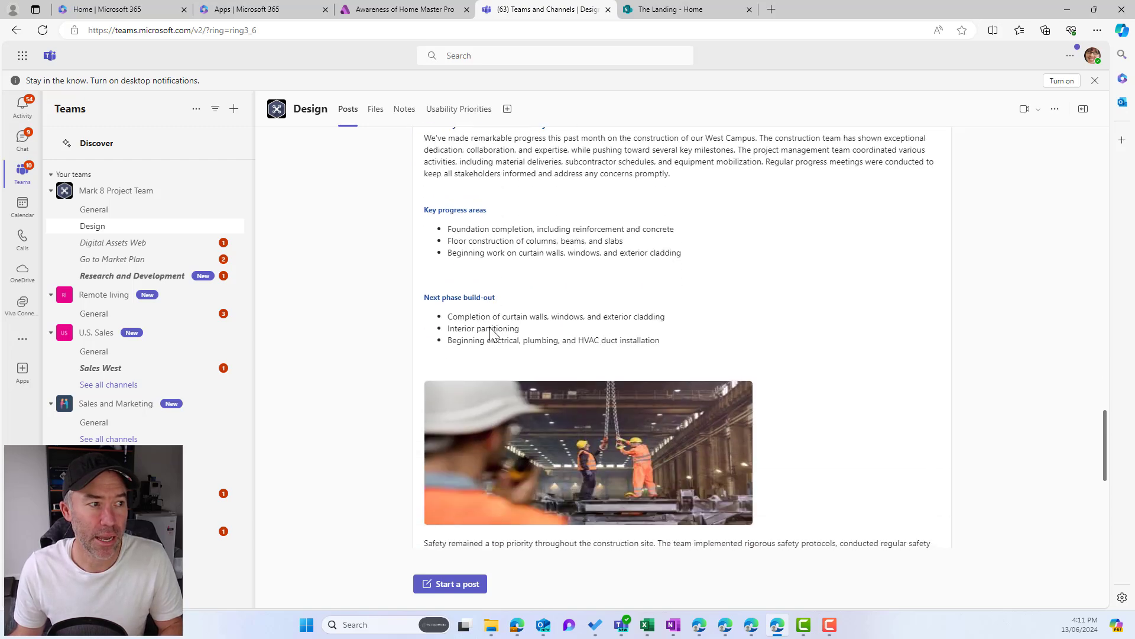
pyautogui.scroll(-3, 490, 328)
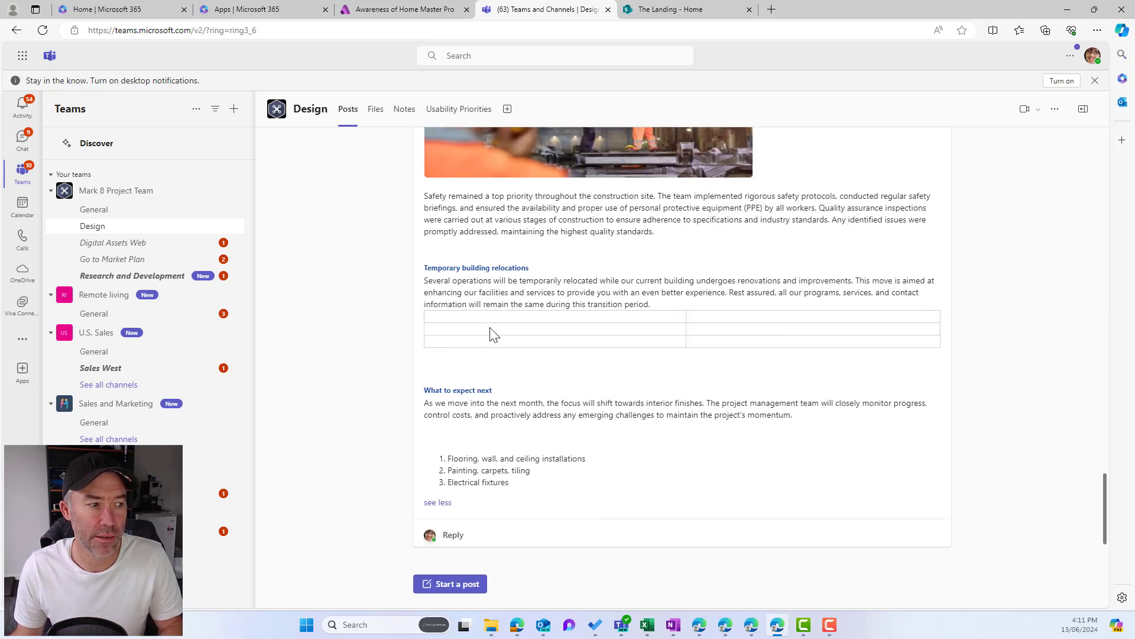
pyautogui.scroll(7, 490, 328)
pyautogui.scroll(15, 490, 328)
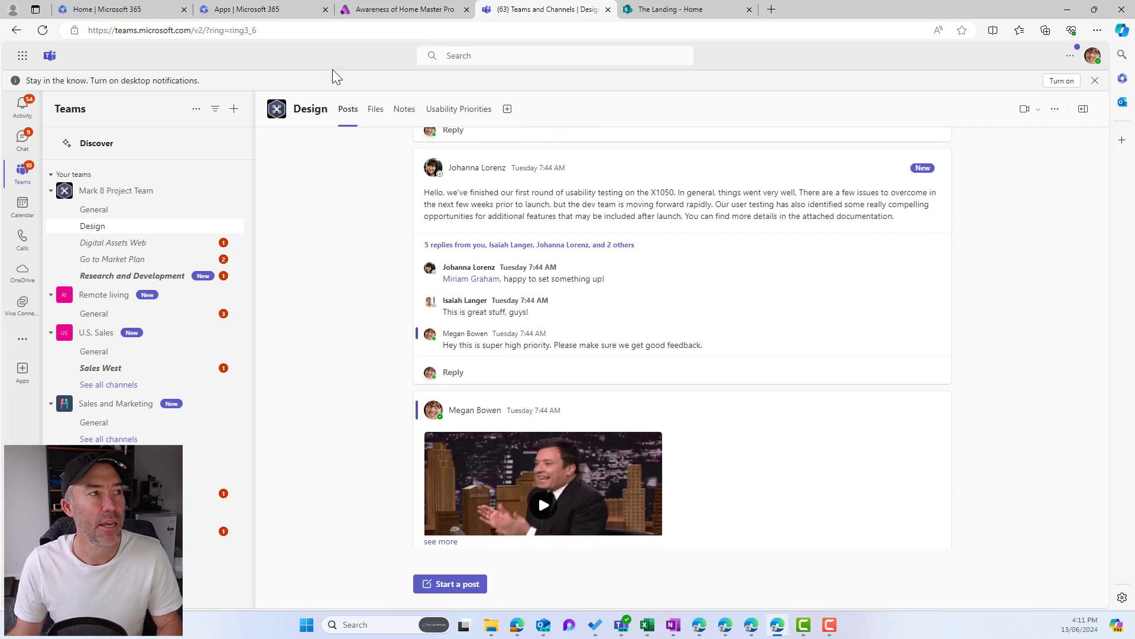
# Step: Return to the publication in Viva Amplify, close its publishing details and distribution channels, and go back to the campaign overview
pyautogui.click(388, 18)
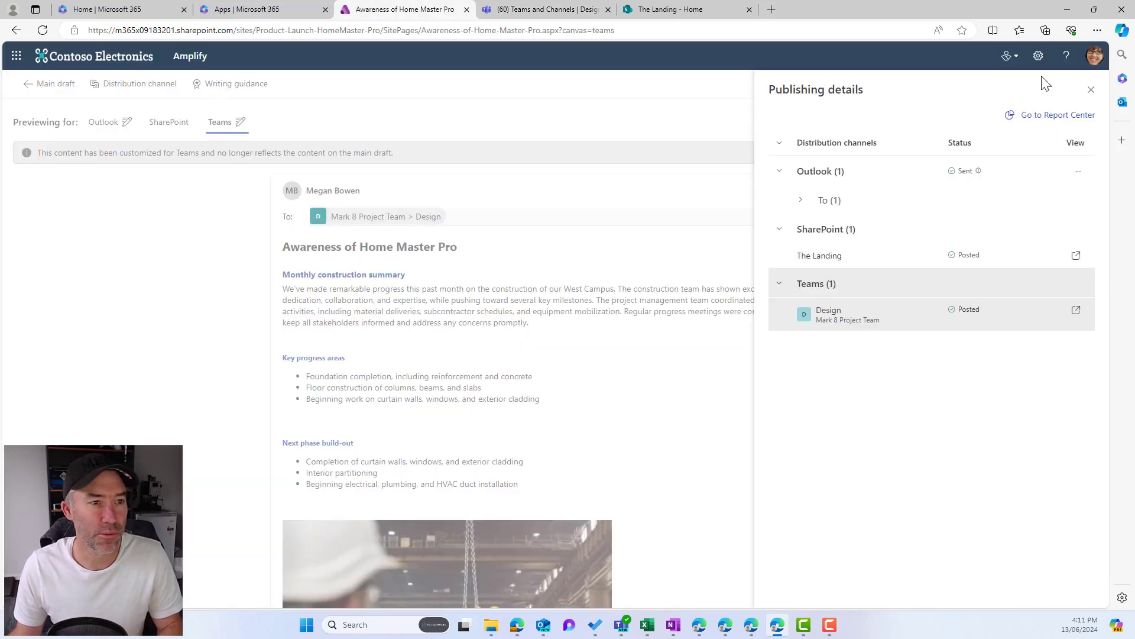
pyautogui.click(1090, 92)
pyautogui.click(56, 87)
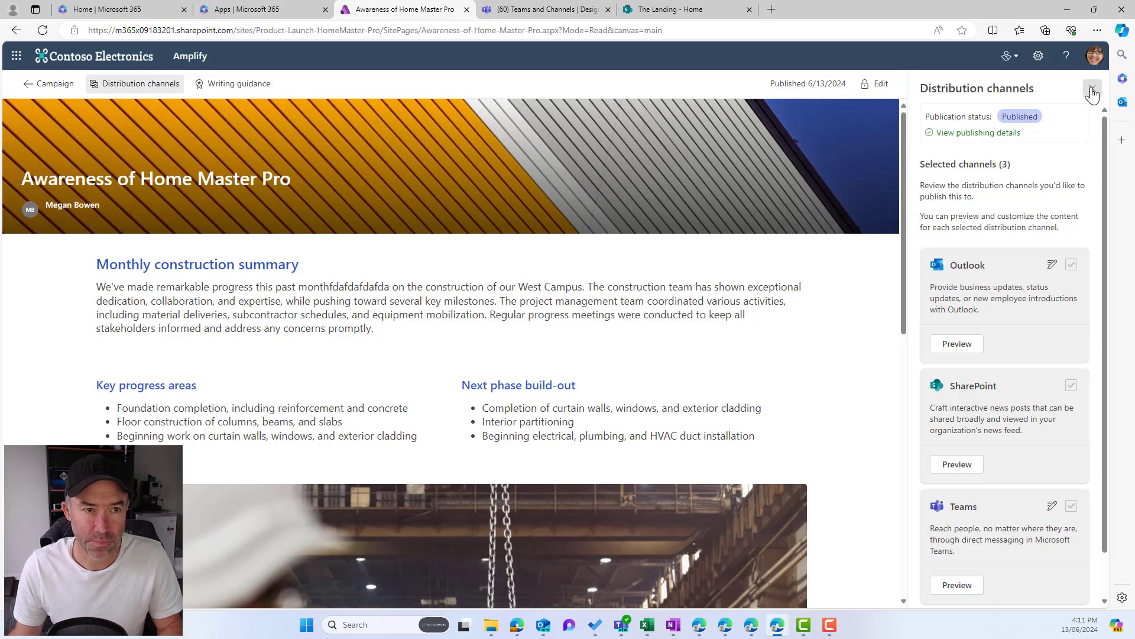
pyautogui.click(1092, 88)
pyautogui.click(47, 86)
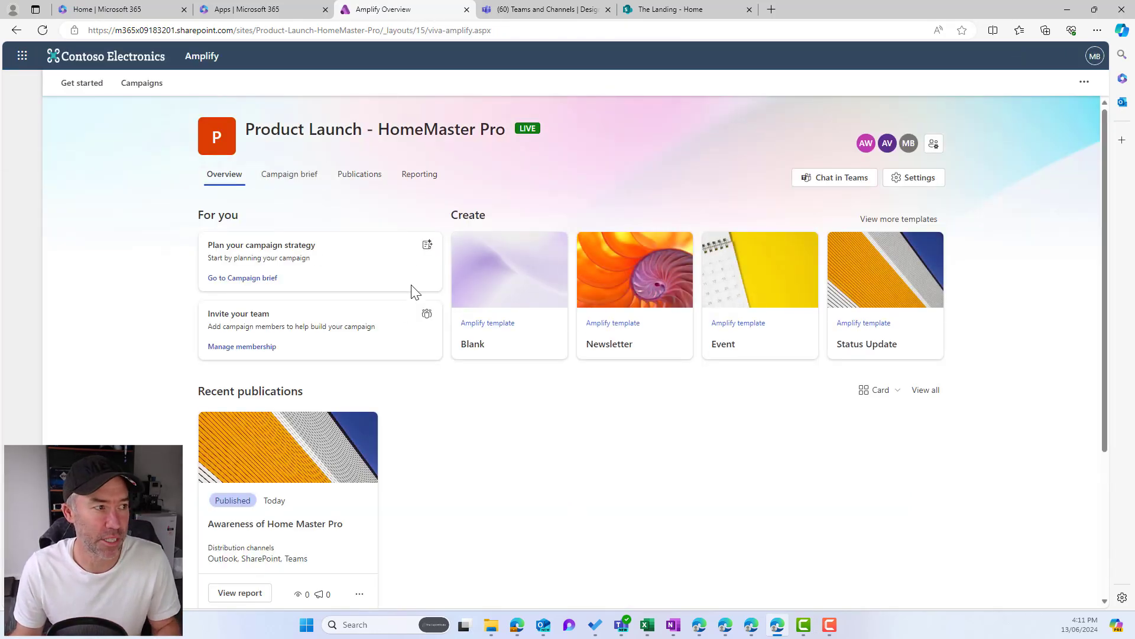
# Step: Open the report for the Awareness of Home Master Pro publication and examine its reach, engagement and detailed report
pyautogui.scroll(-2, 332, 497)
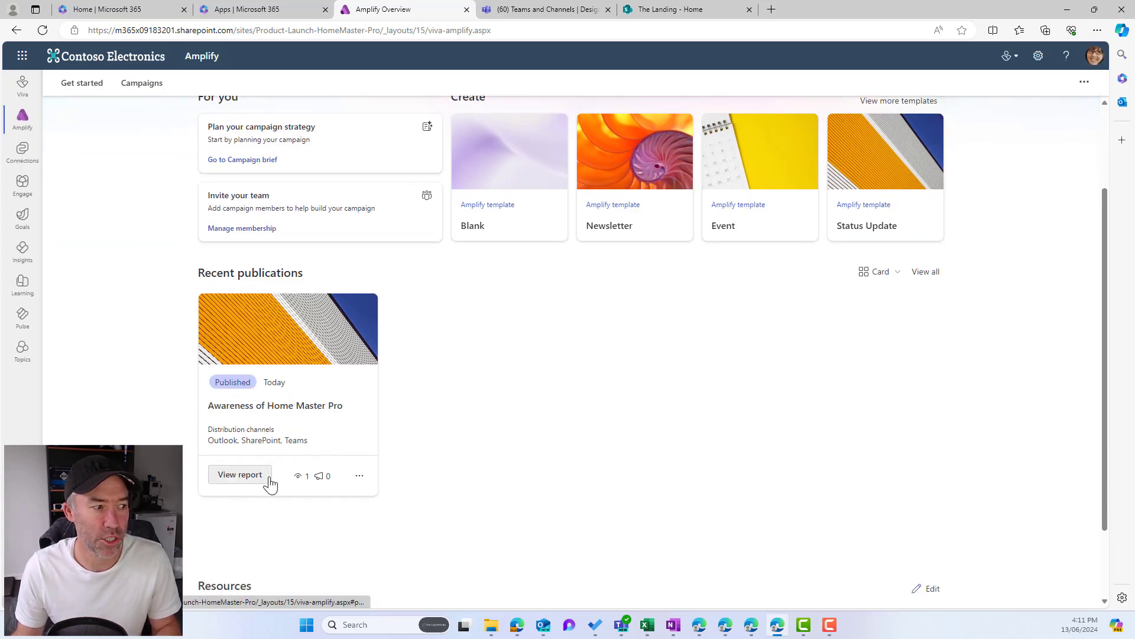
pyautogui.click(239, 475)
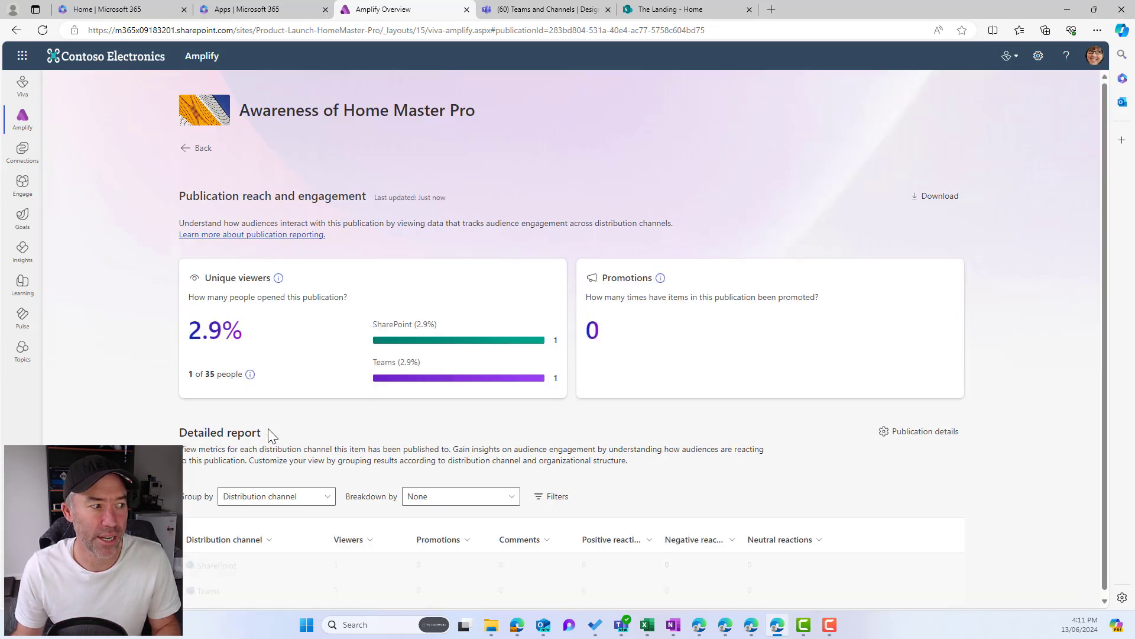
pyautogui.moveTo(183, 439); pyautogui.dragTo(301, 435)
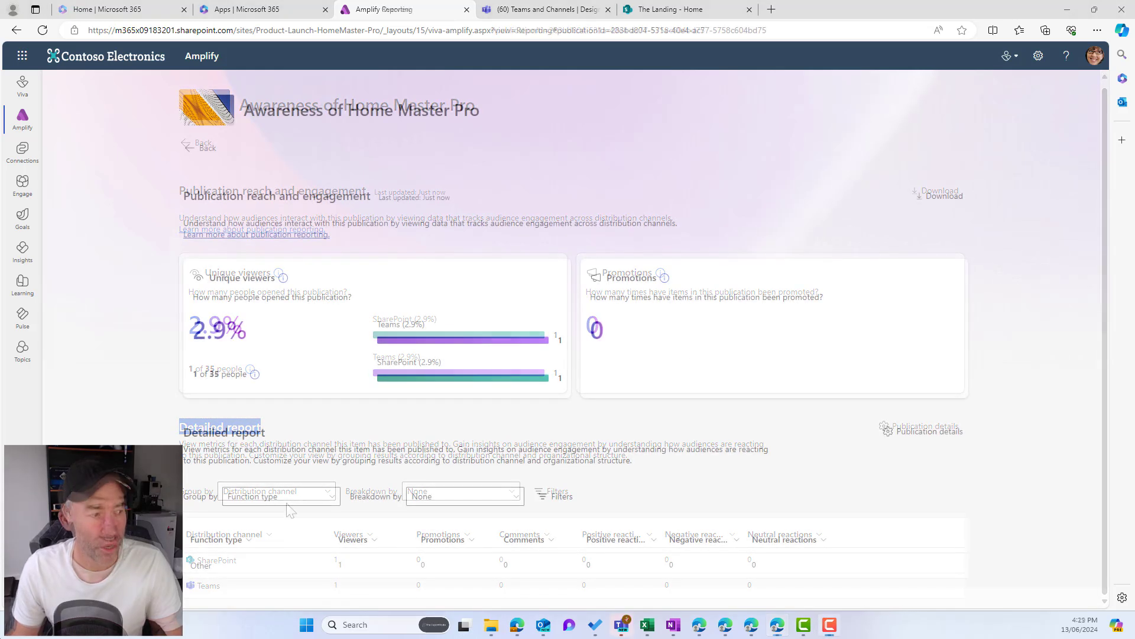
pyautogui.moveTo(185, 436); pyautogui.dragTo(267, 437)
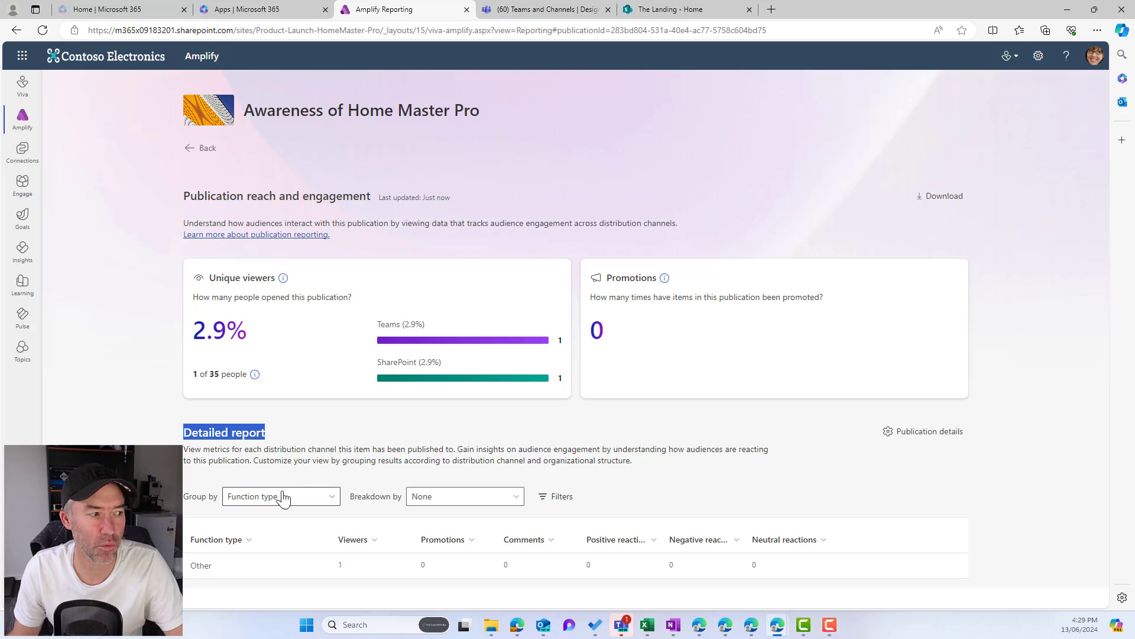
# Step: Group the detailed report by Layer to view its metrics, and return to the campaign overview
pyautogui.click(287, 497)
pyautogui.click(290, 499)
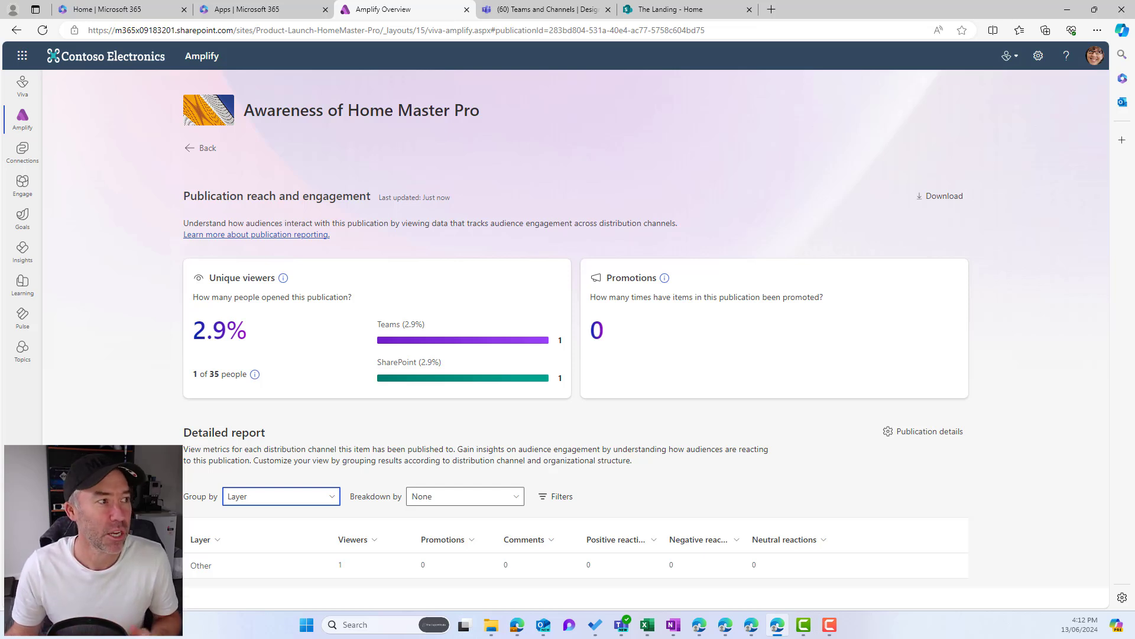
pyautogui.click(191, 154)
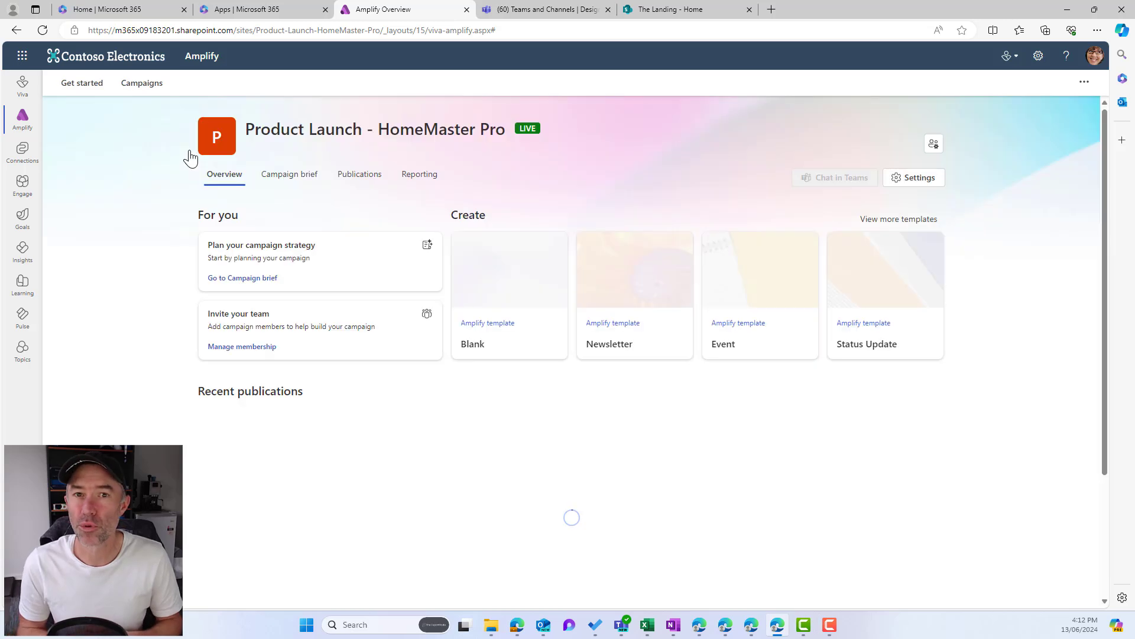